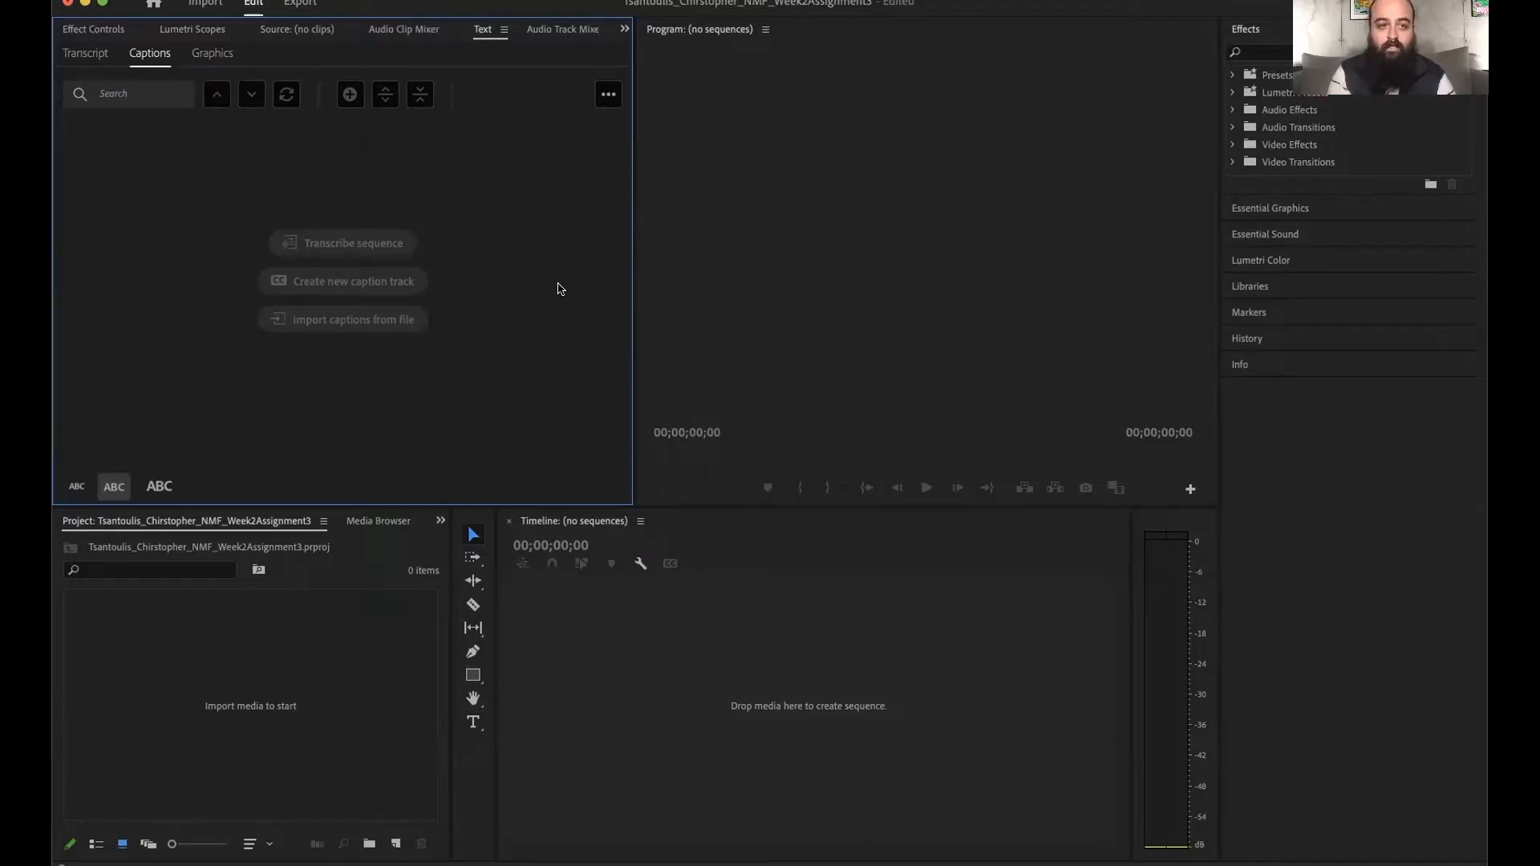
- Create a new sequence with the DSLR 1080p30 preset, giving it the same name as the project
click(203, 1)
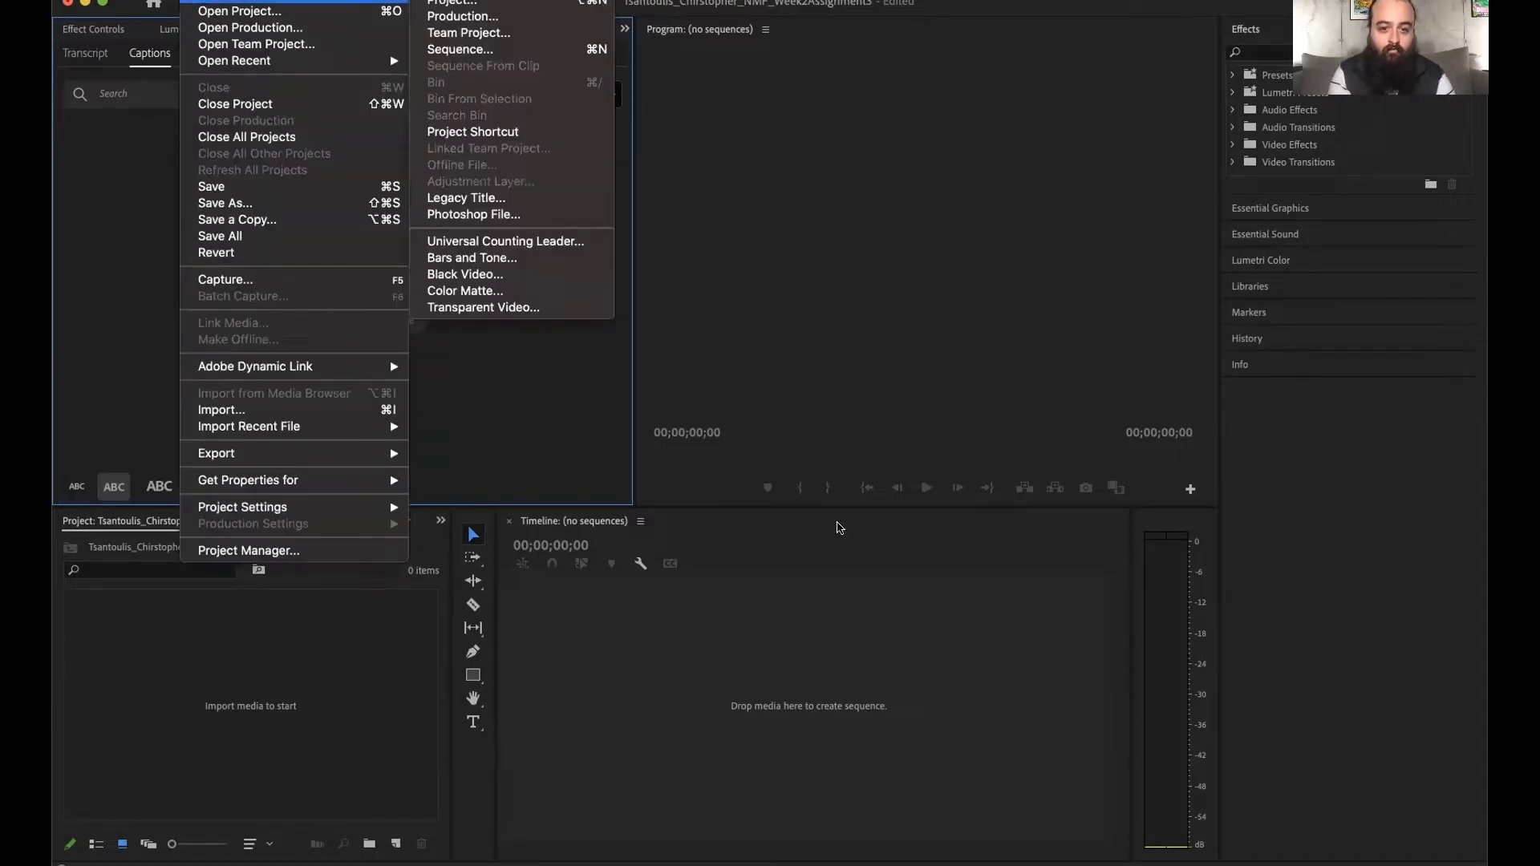
mouse_move(252, 3)
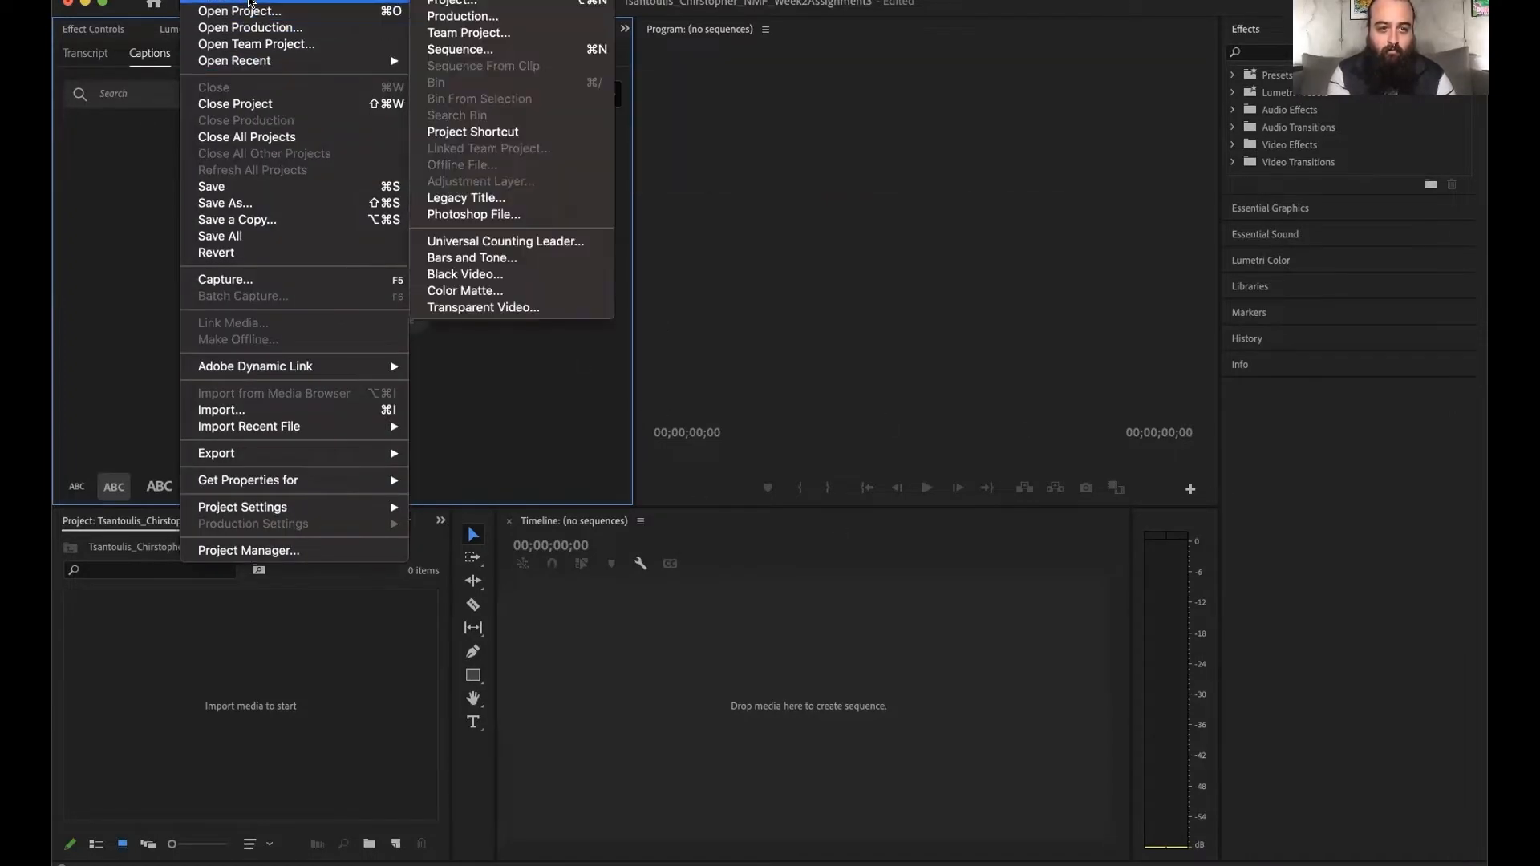
click(445, 51)
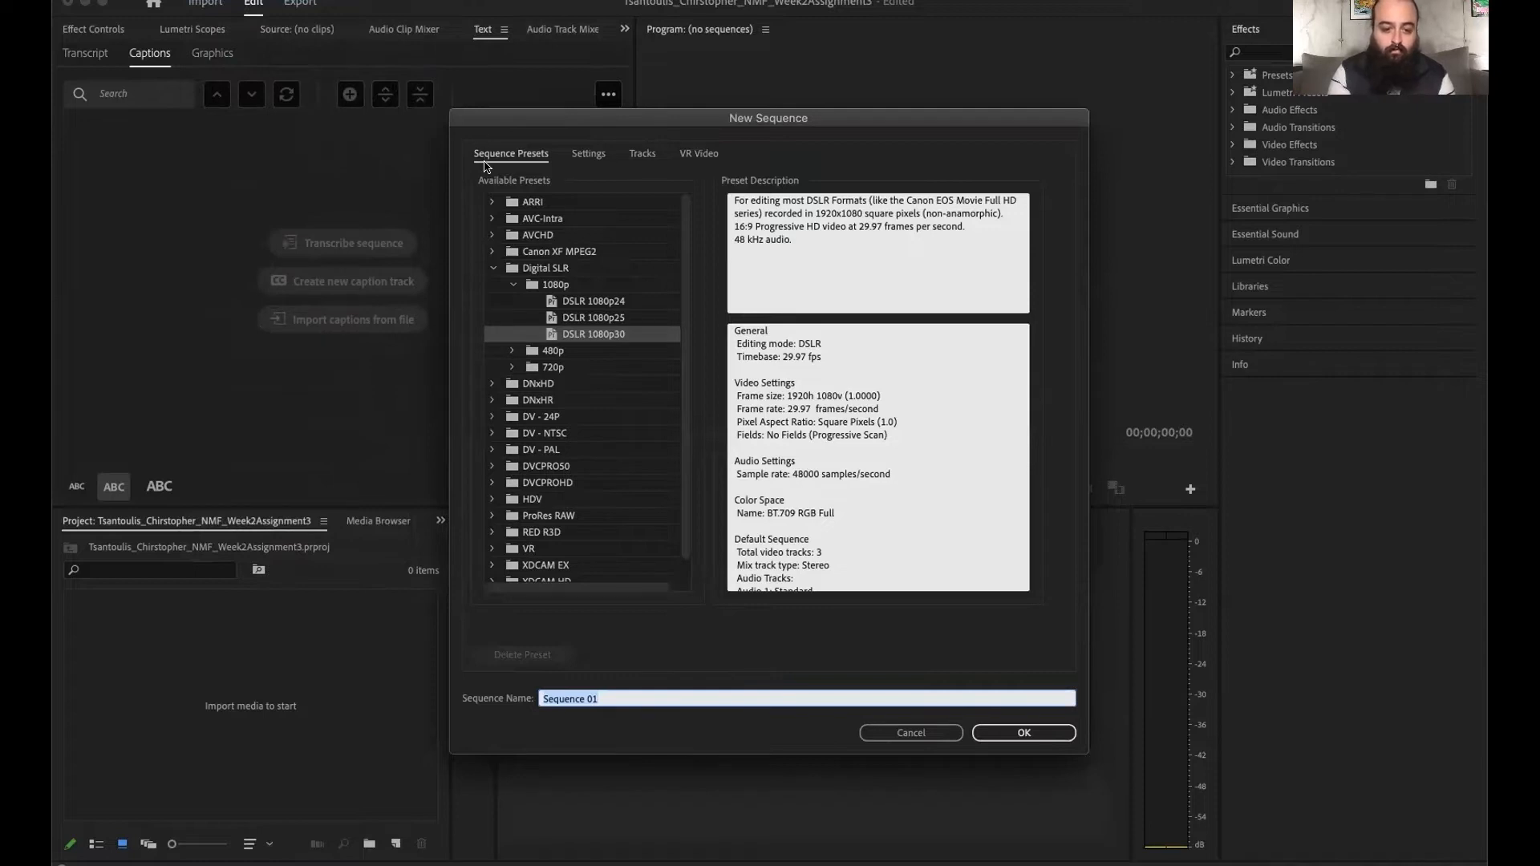
text(Tsantoulis_Chirstopher_NMF_Week2Assignment3)
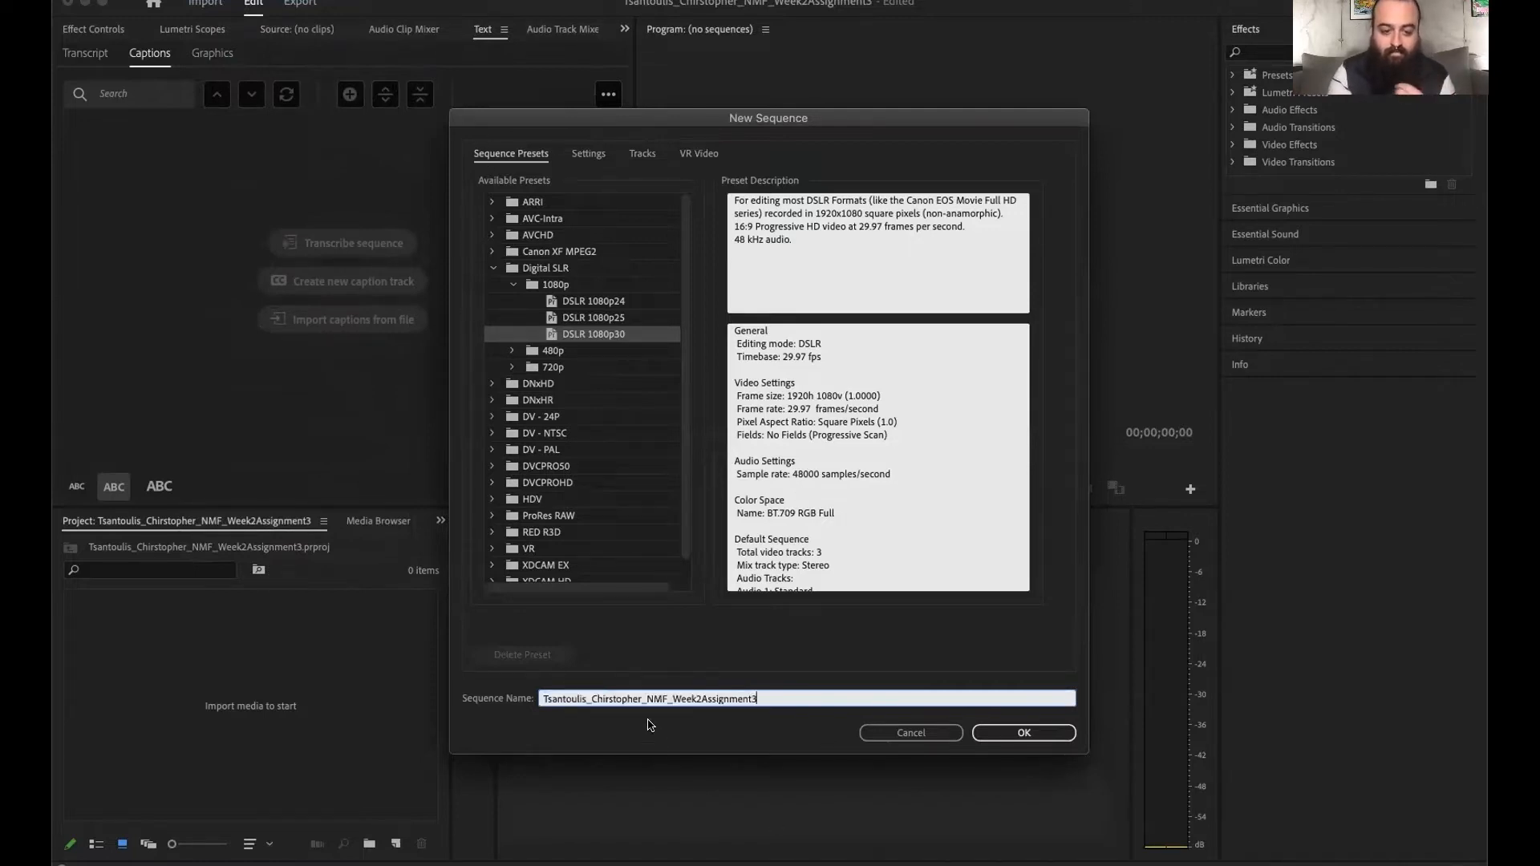
click(988, 738)
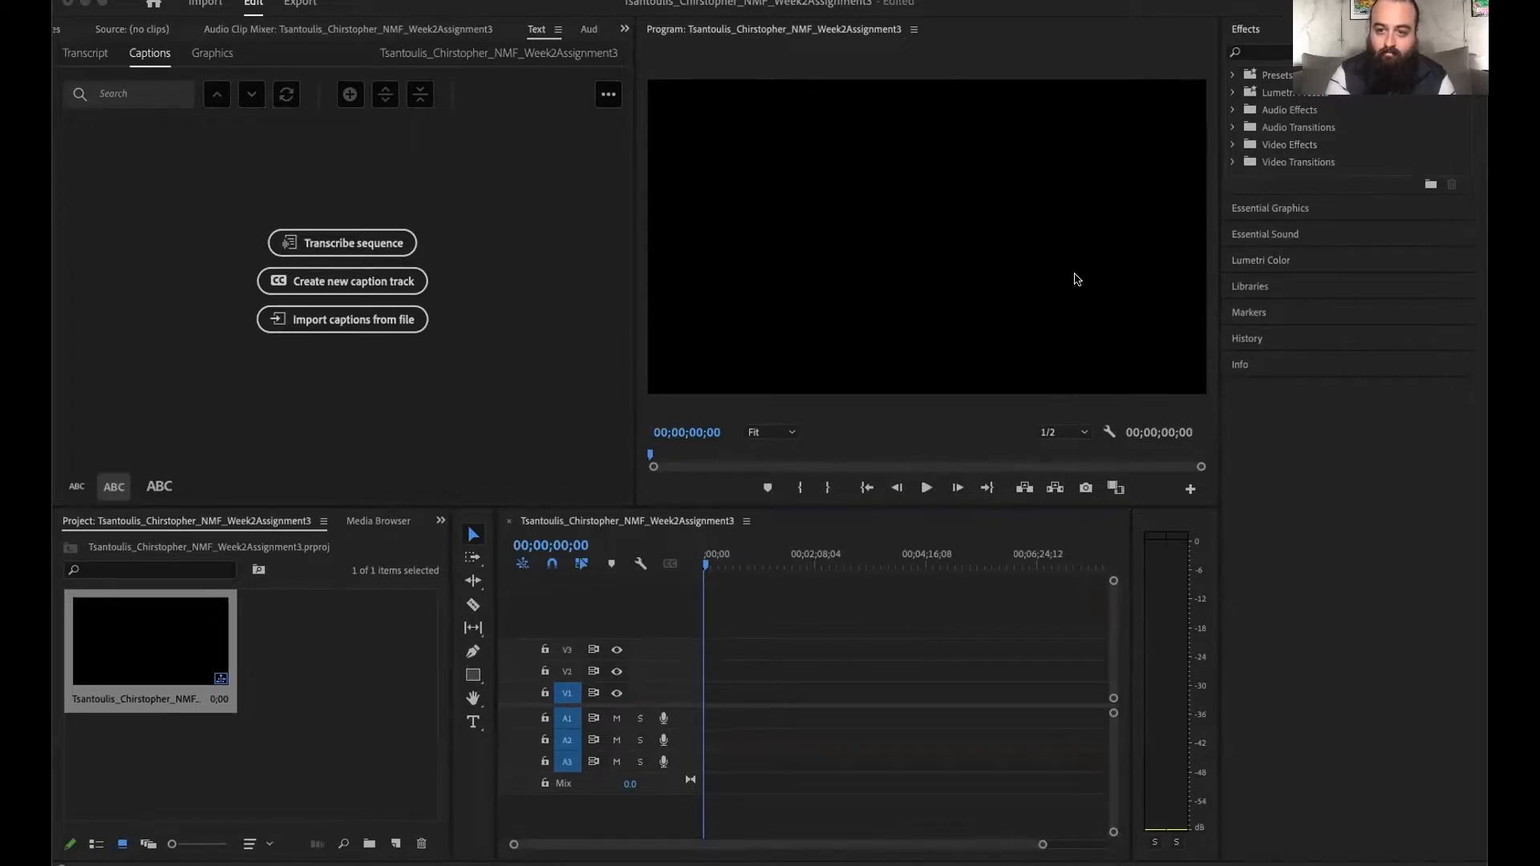
- Import the Aaron Judge, 3,000 Hits Miguel and Albert Pujols clips and the upbeat hip hop track into the project
click(340, 696)
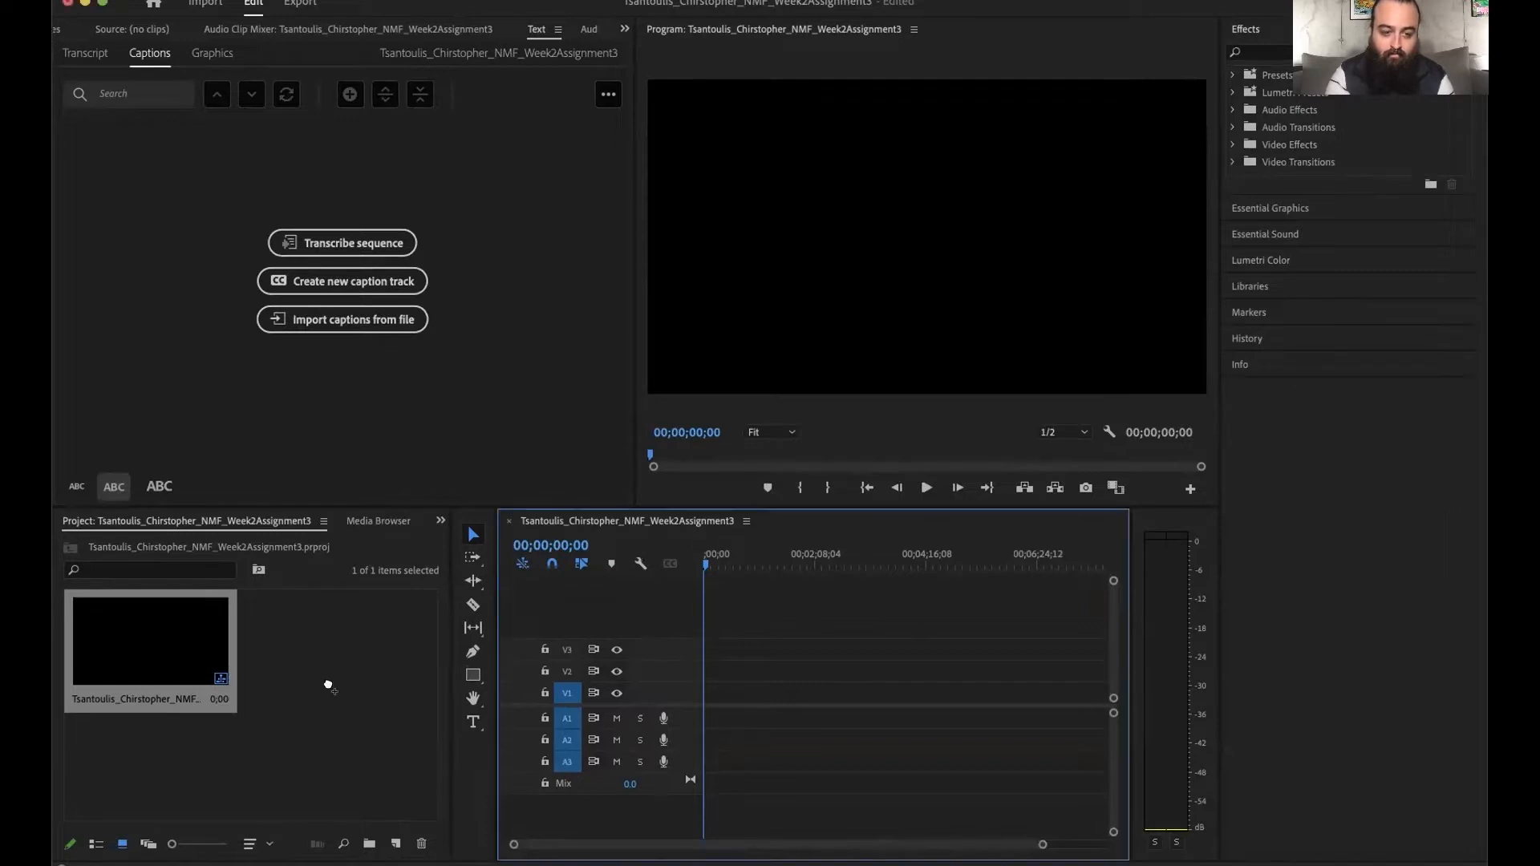
drag(320, 693, 318, 681)
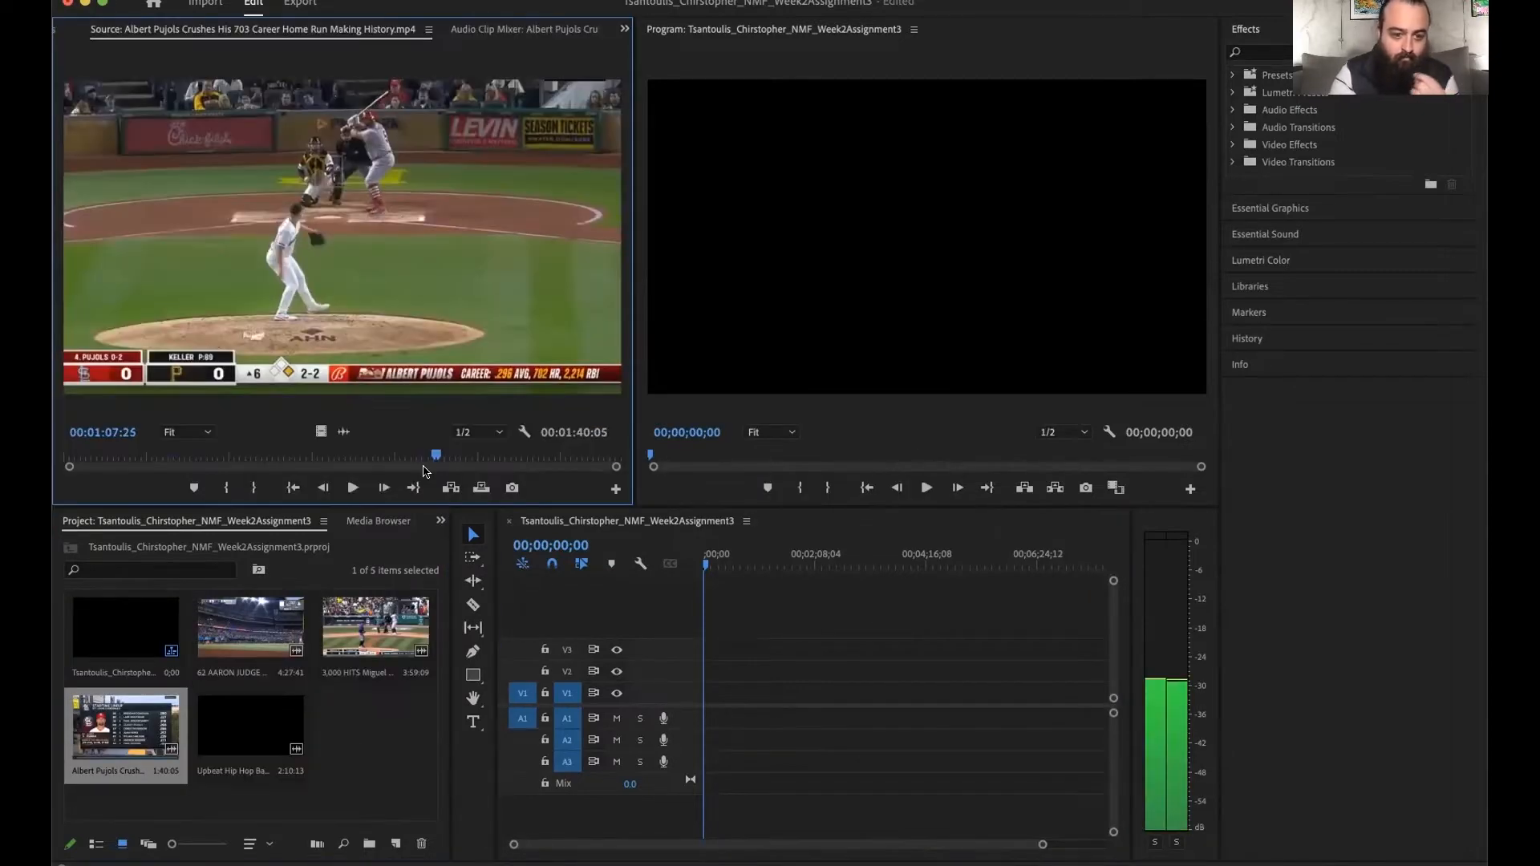
- Mark the In point of the Albert Pujols source clip at the pitcher's windup, around 00:01:07
key(Left)
key(Left)
key(Left)
key(Left)
key(Left)
key(Left)
key(Left)
key(Left)
key(Left)
key(Left)
key(Left)
key(Left)
key(Left)
key(Left)
key(Left)
key(Left)
key(Left)
key(Left)
key(Left)
key(Left)
key(Left)
key(Left)
key(Left)
key(Left)
key(Left)
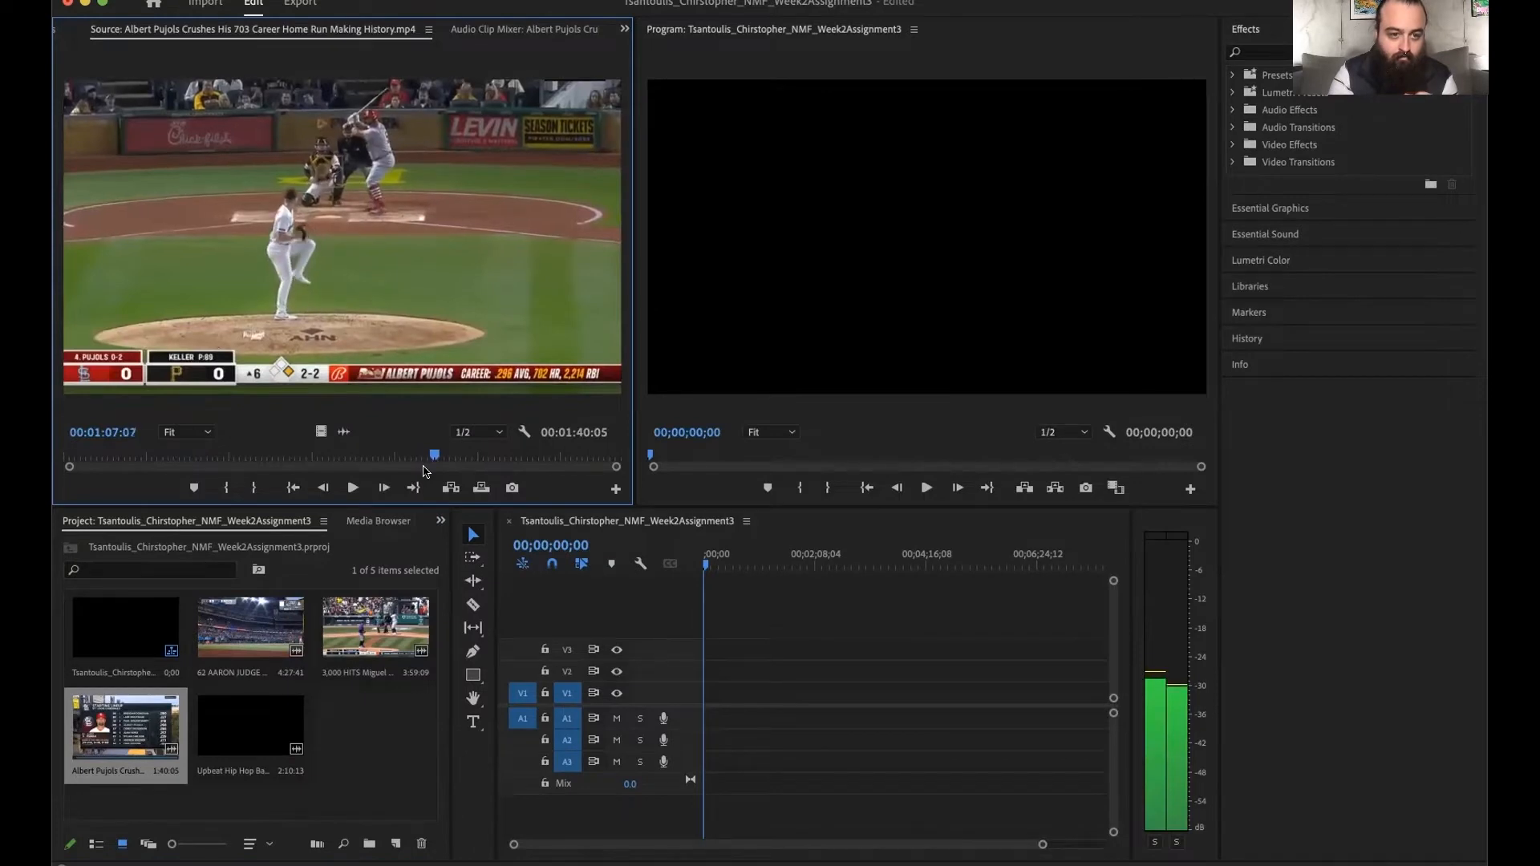
key(Right)
key(Right)
key(Right)
key(Right)
key(Right)
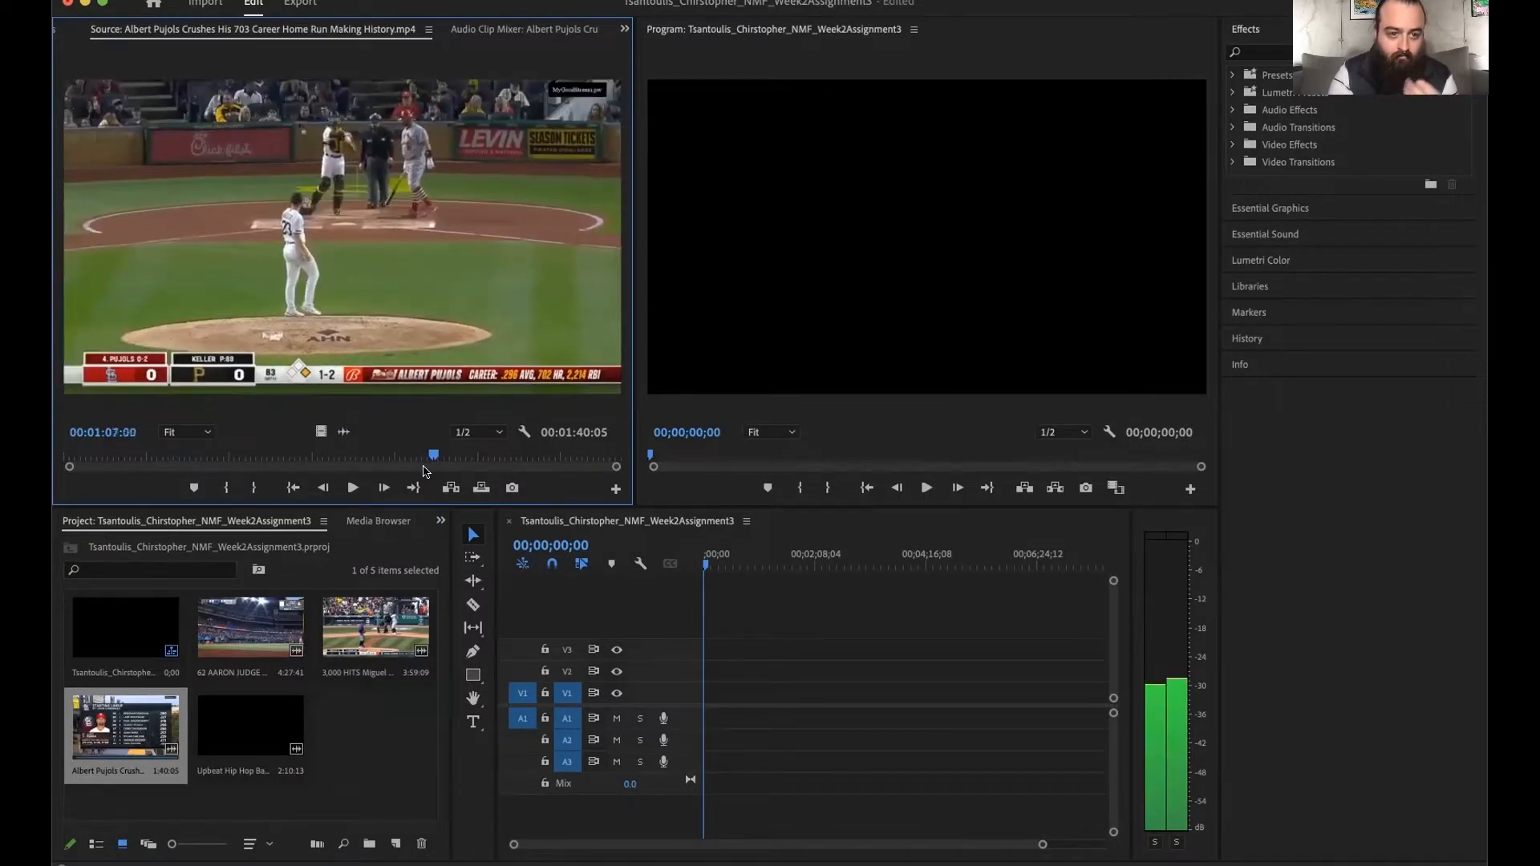
key(Right)
key(i)
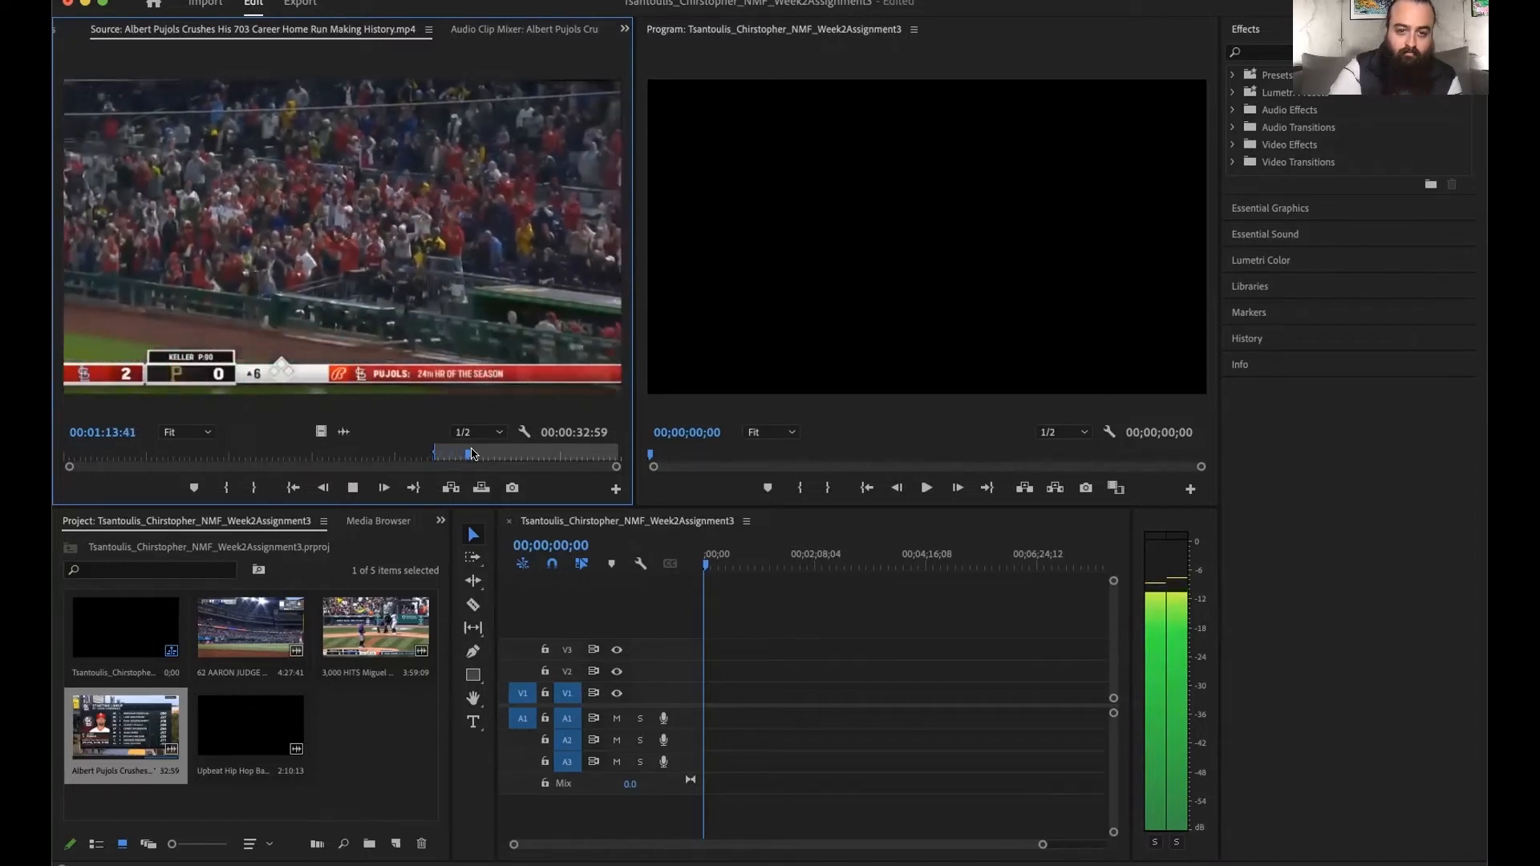
- Mark the Out point at 00:01:13:45 on the crowd shot and overwrite the marked section into the sequence
key(space)
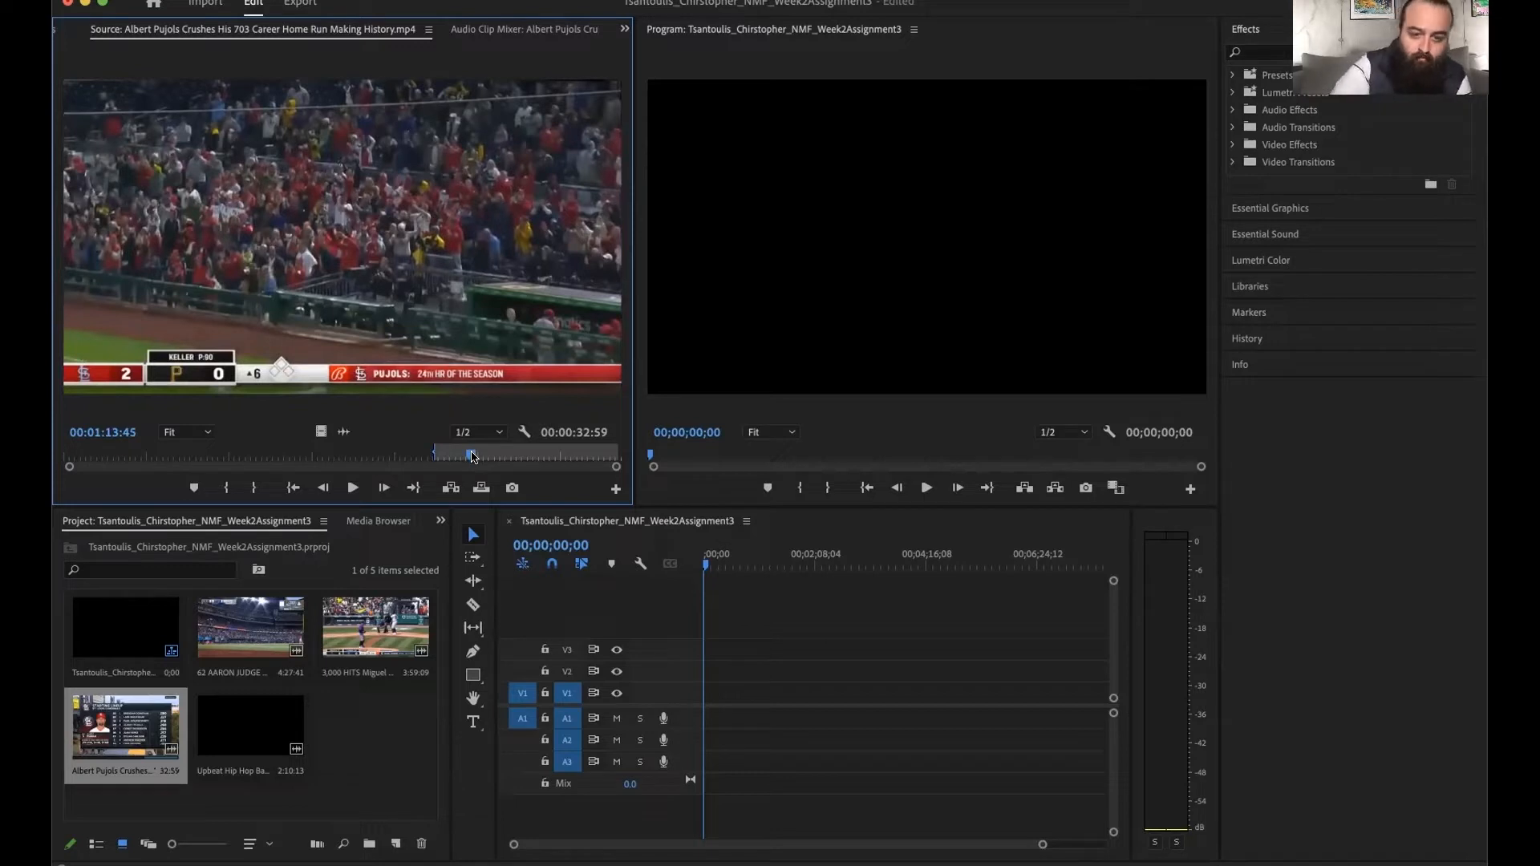
key(o)
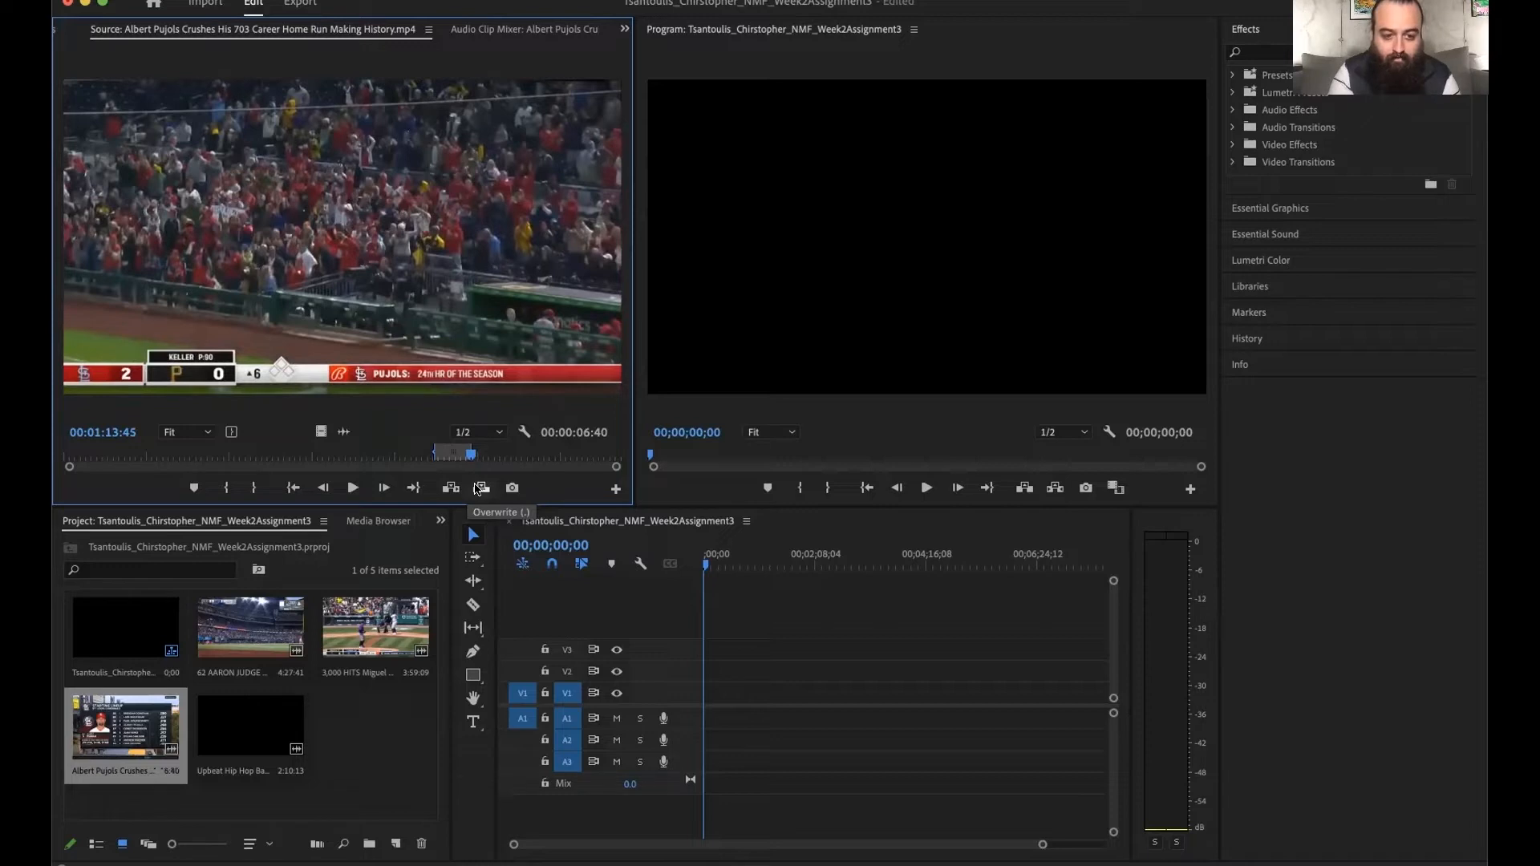
click(479, 489)
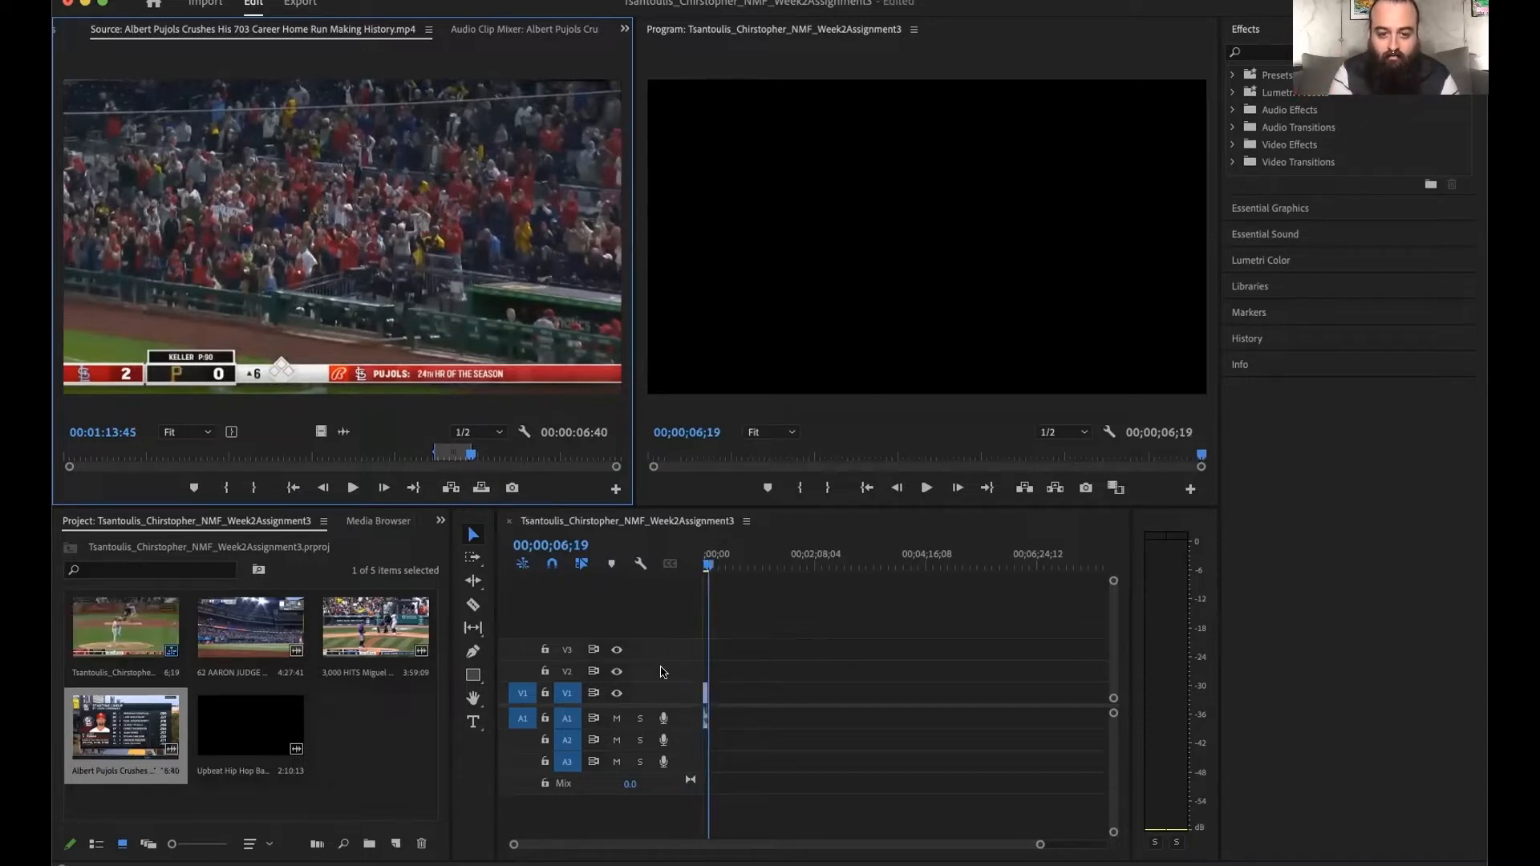
- Play the sequence from its start and compare the left and right audio channel levels
drag(707, 564, 676, 568)
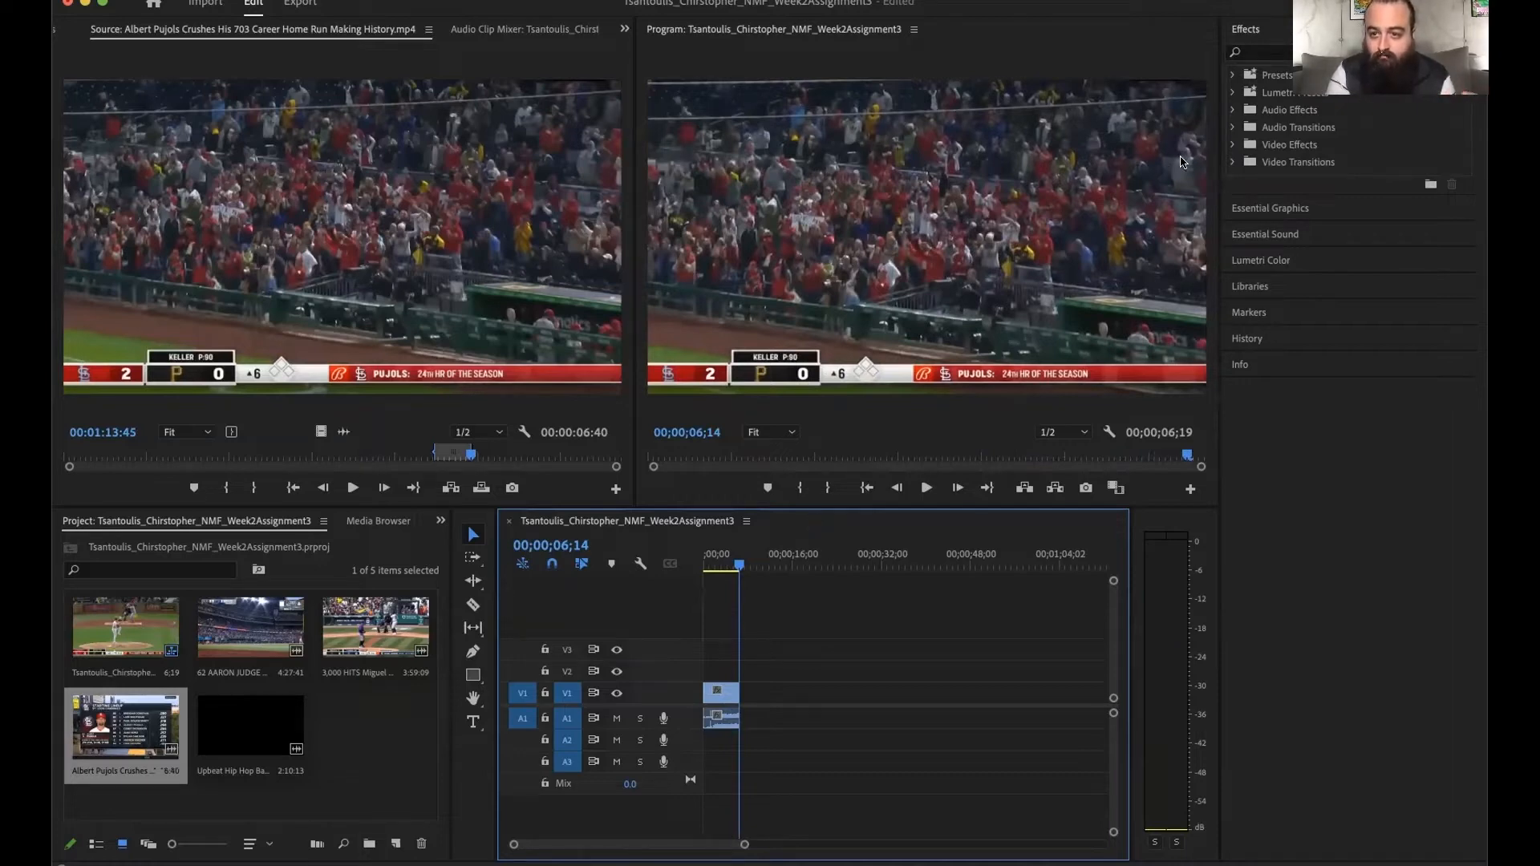
click(867, 488)
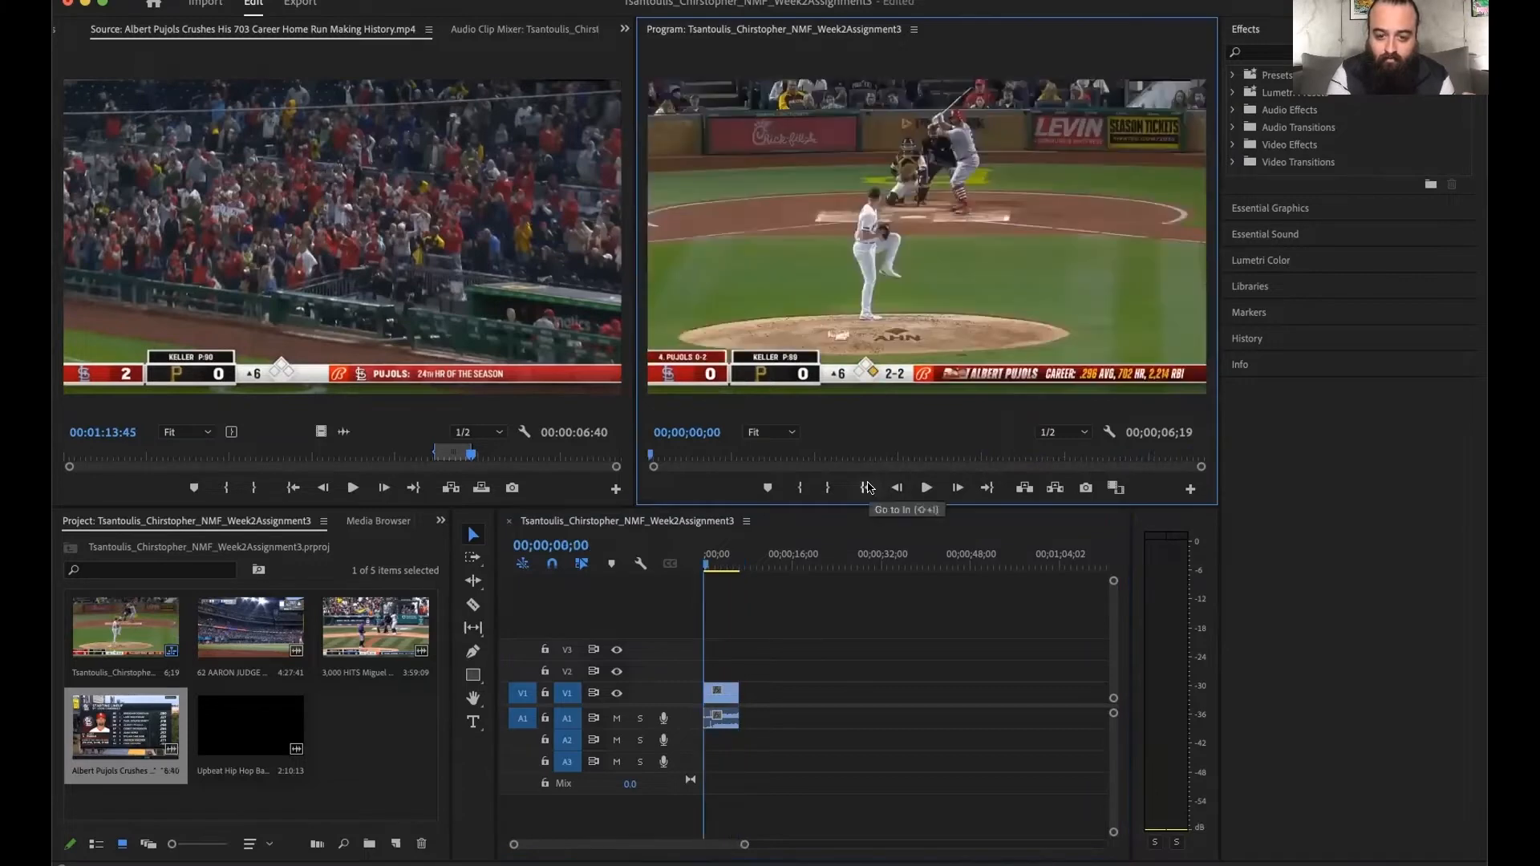
key(space)
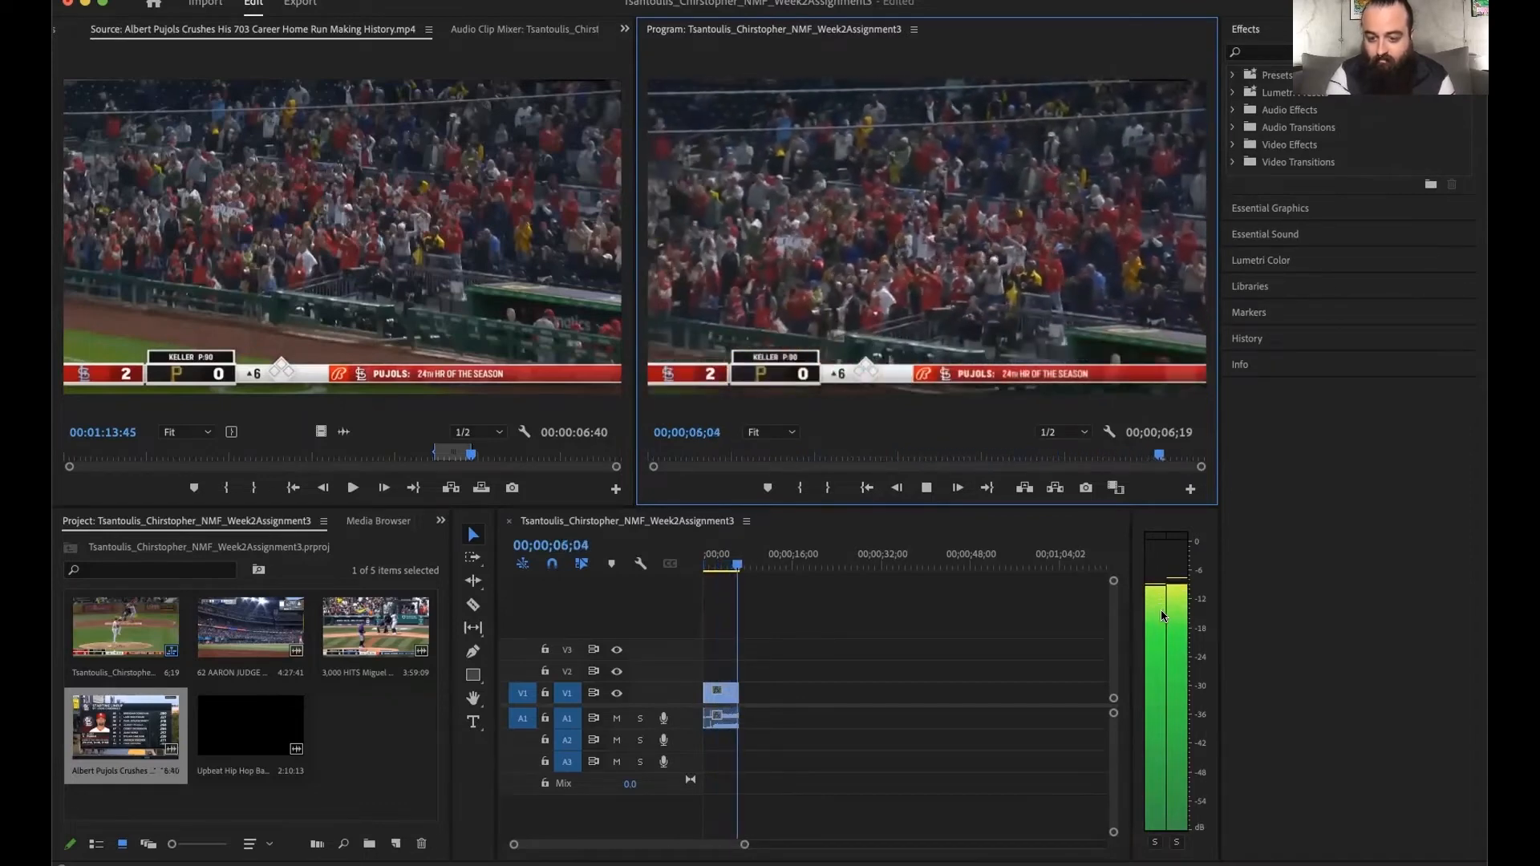
key(space)
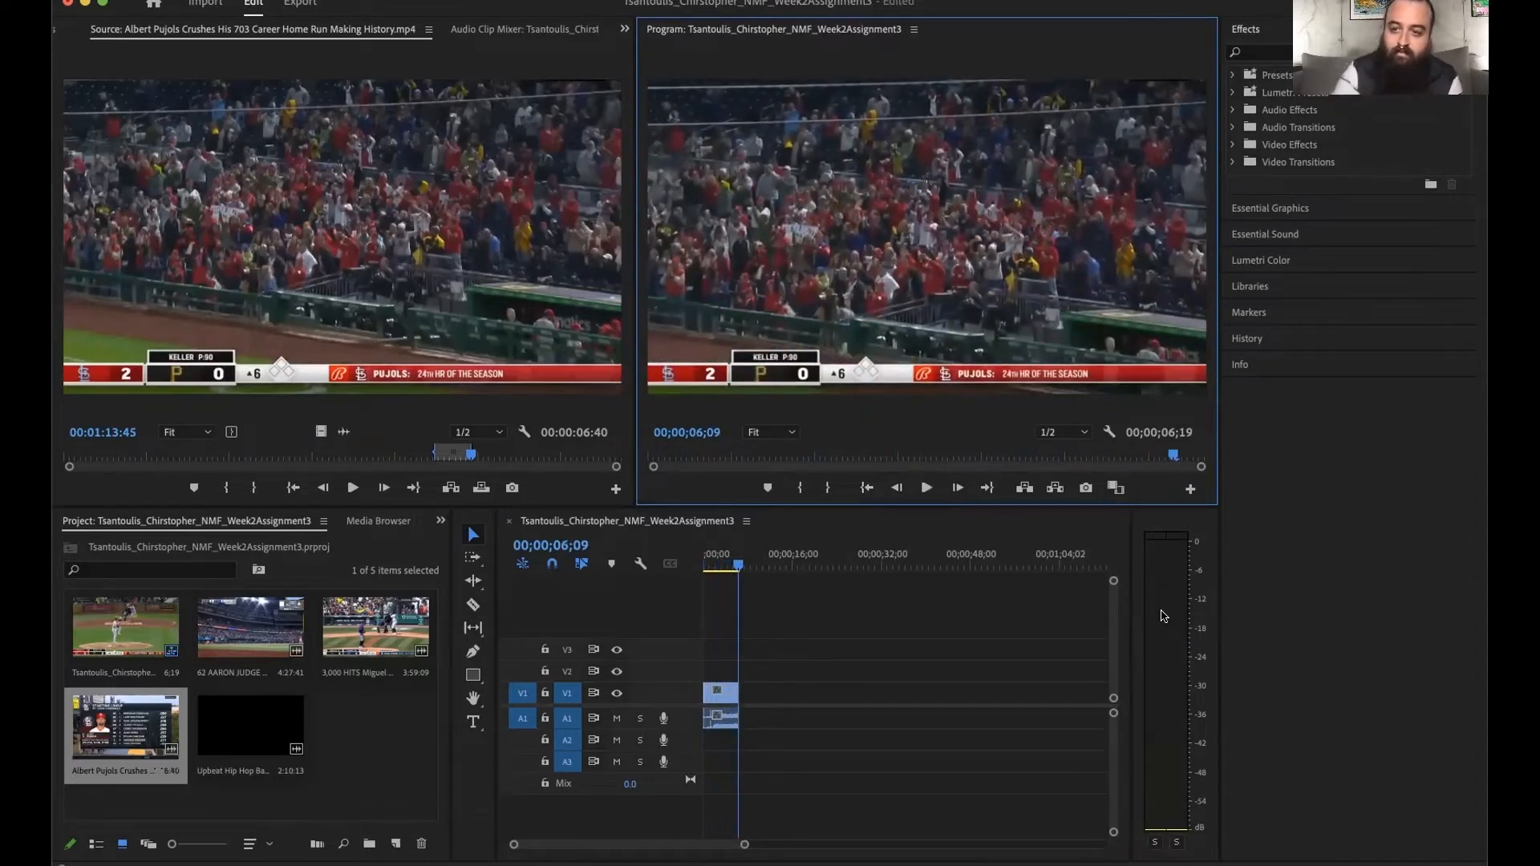
click(867, 489)
key(space)
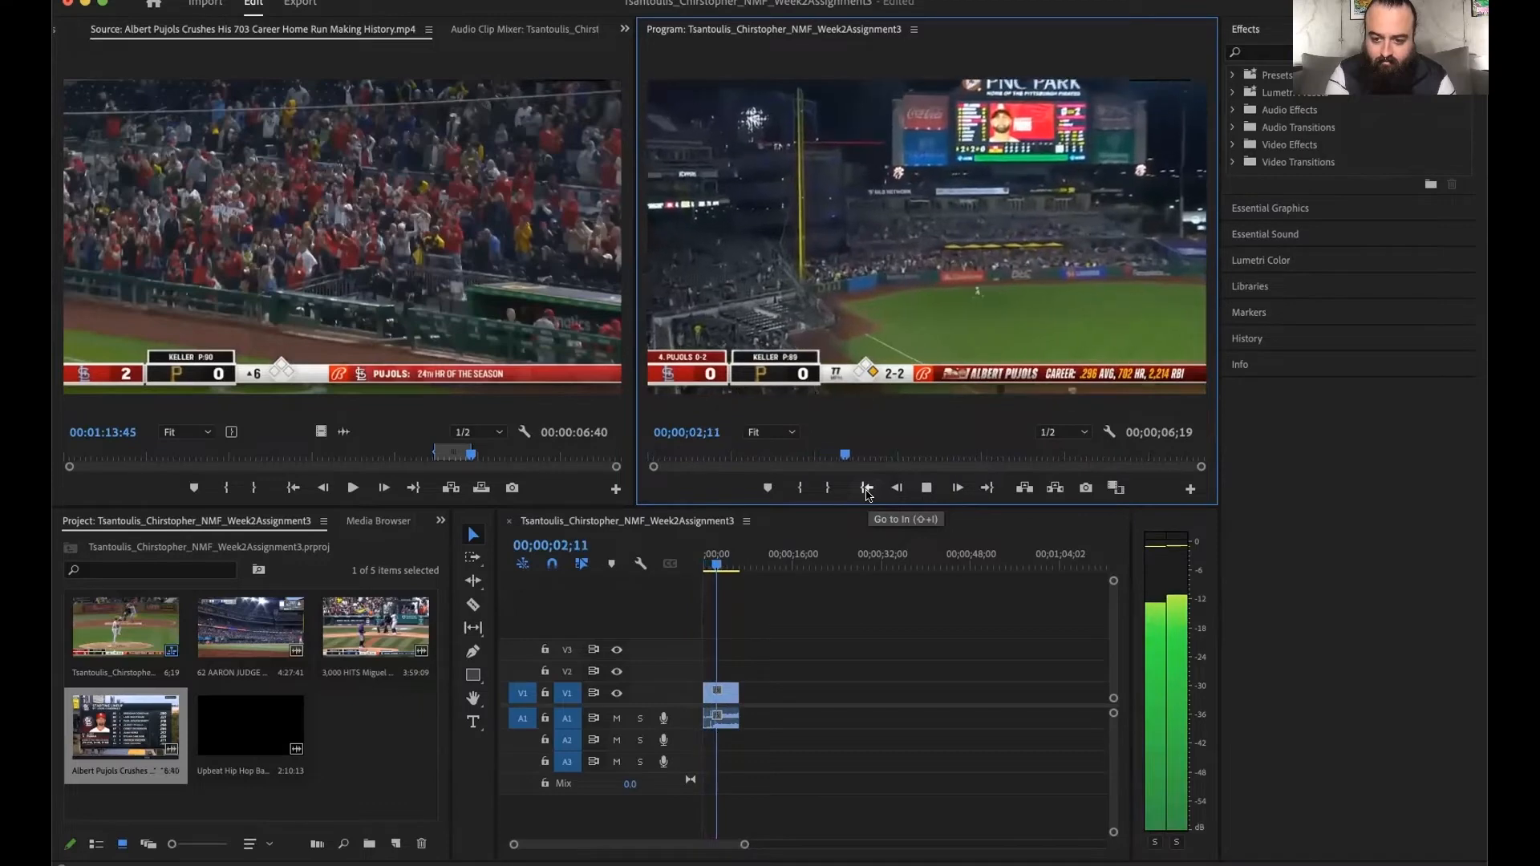
key(space)
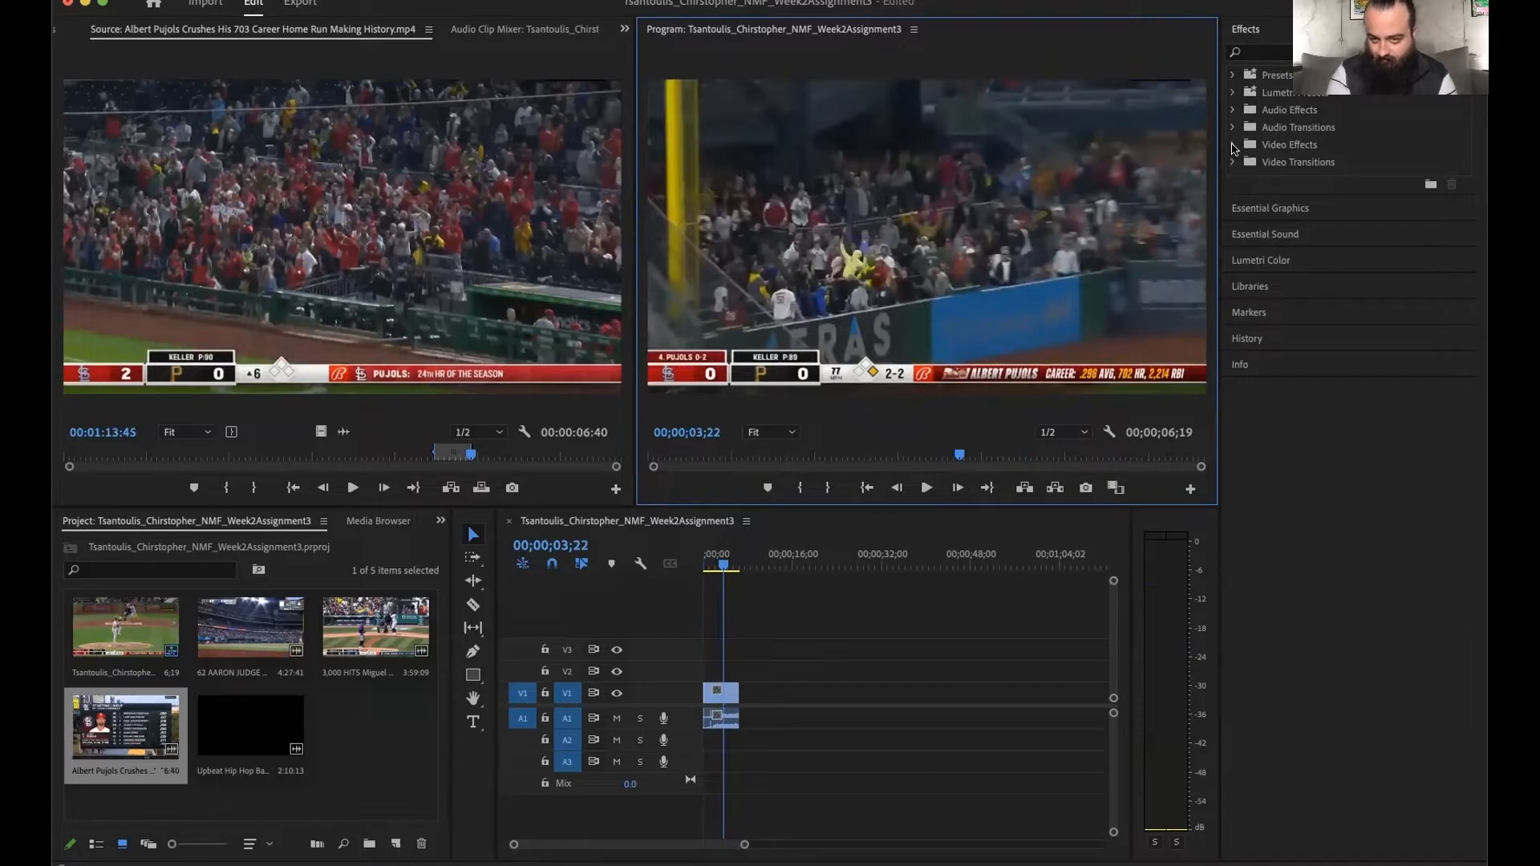
- Search the effects for "fill" and try applying Fill Left with Right to the Albert Pujols clip in the timeline
click(1264, 50)
text(fil)
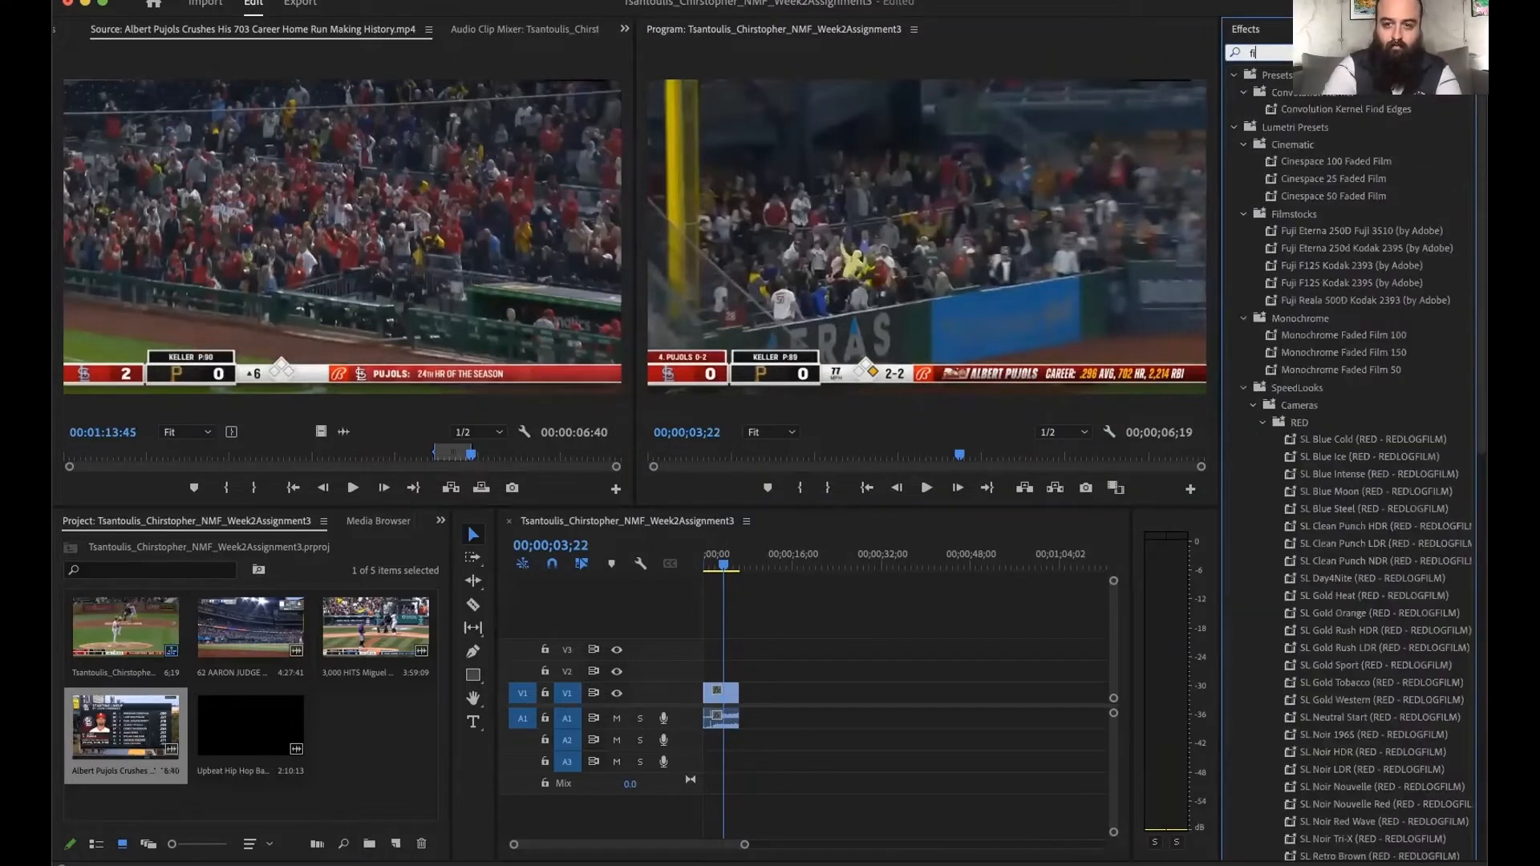
text(l)
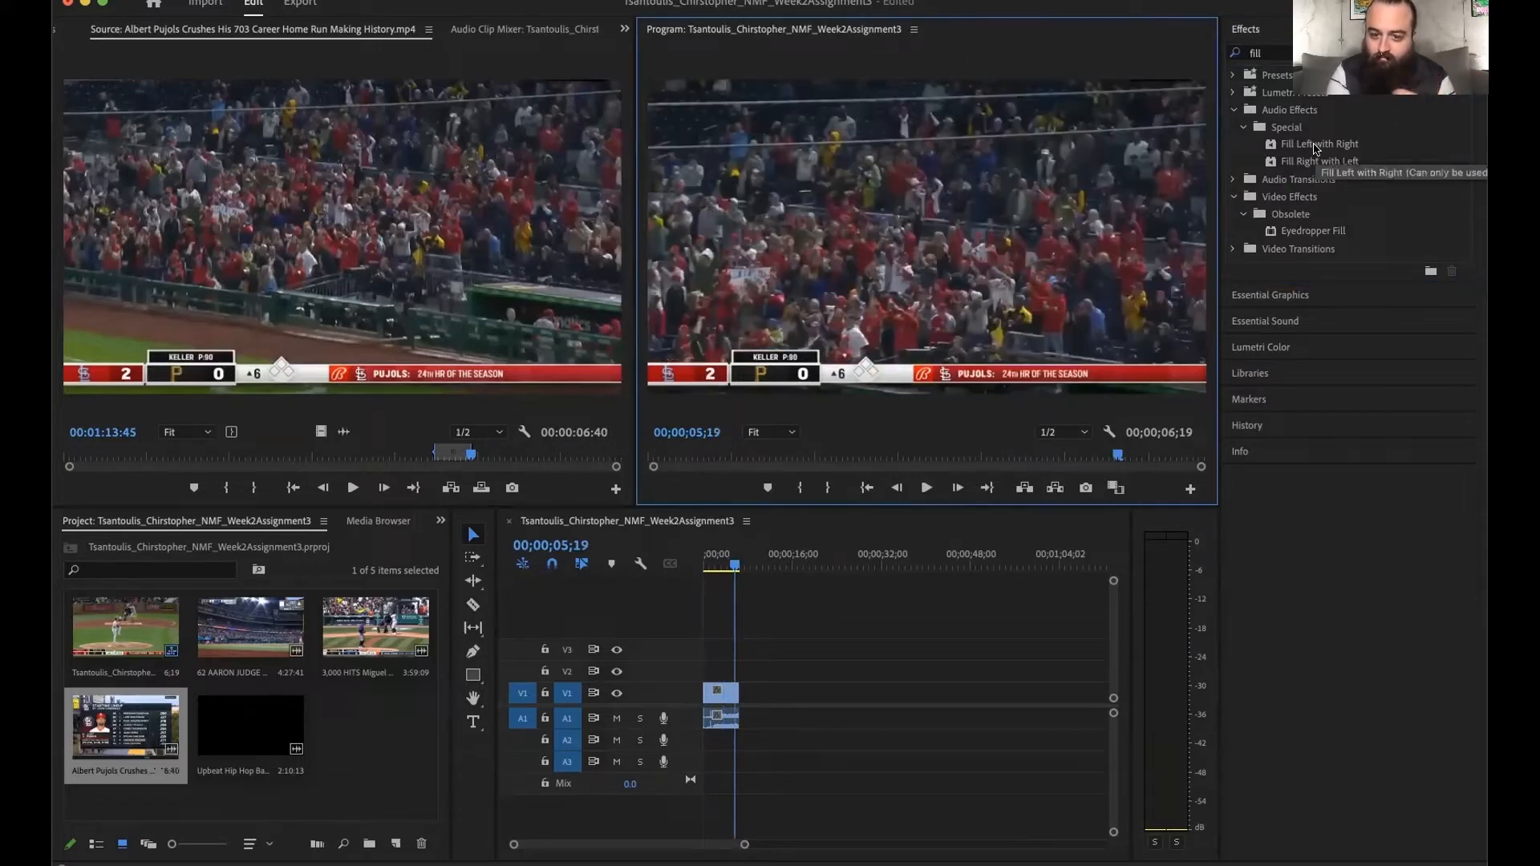
click(861, 488)
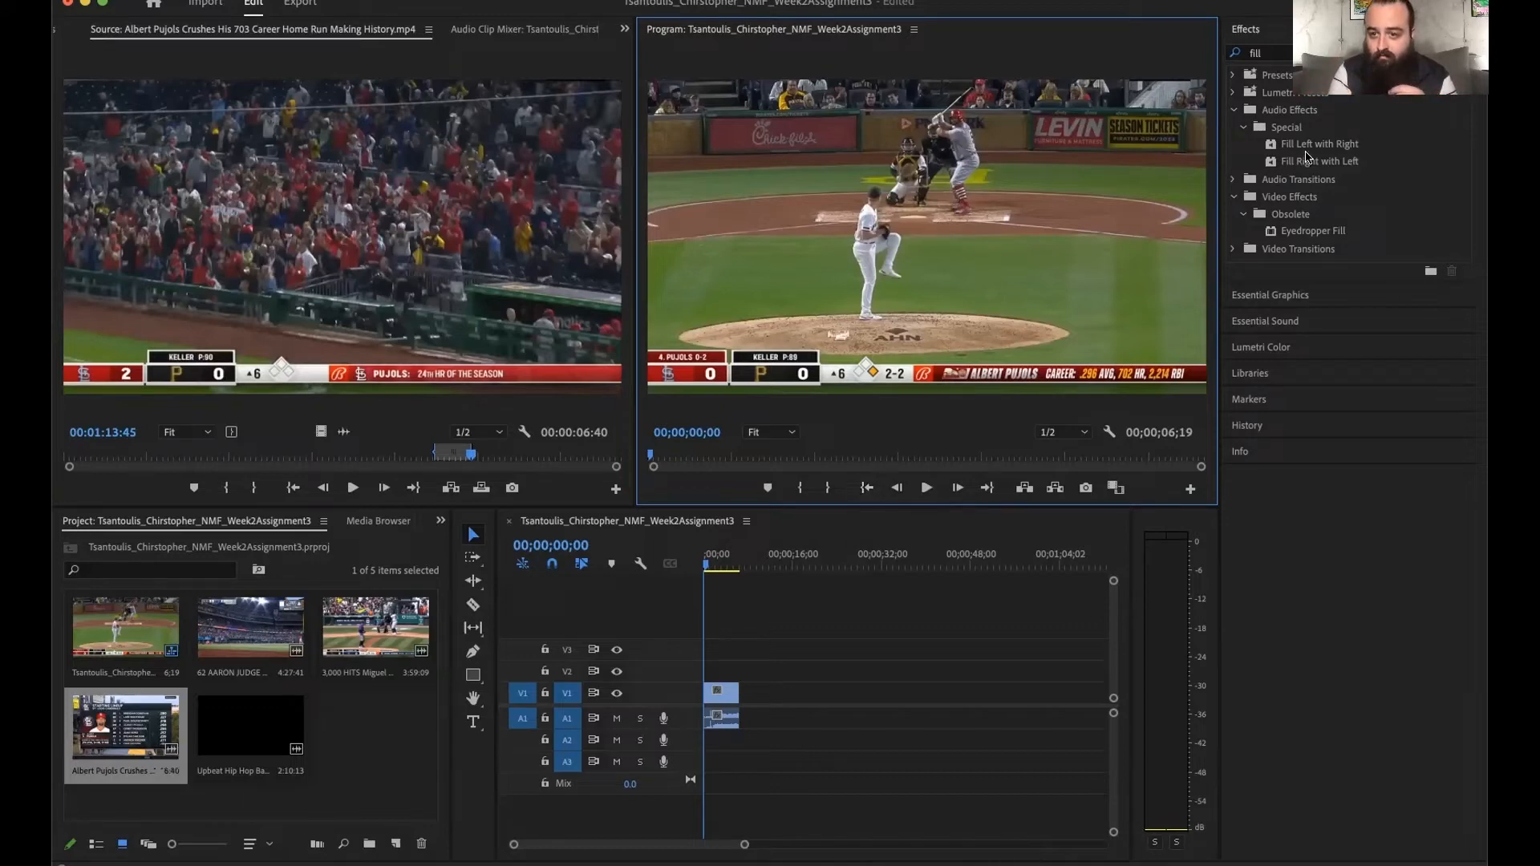
drag(1321, 150, 726, 692)
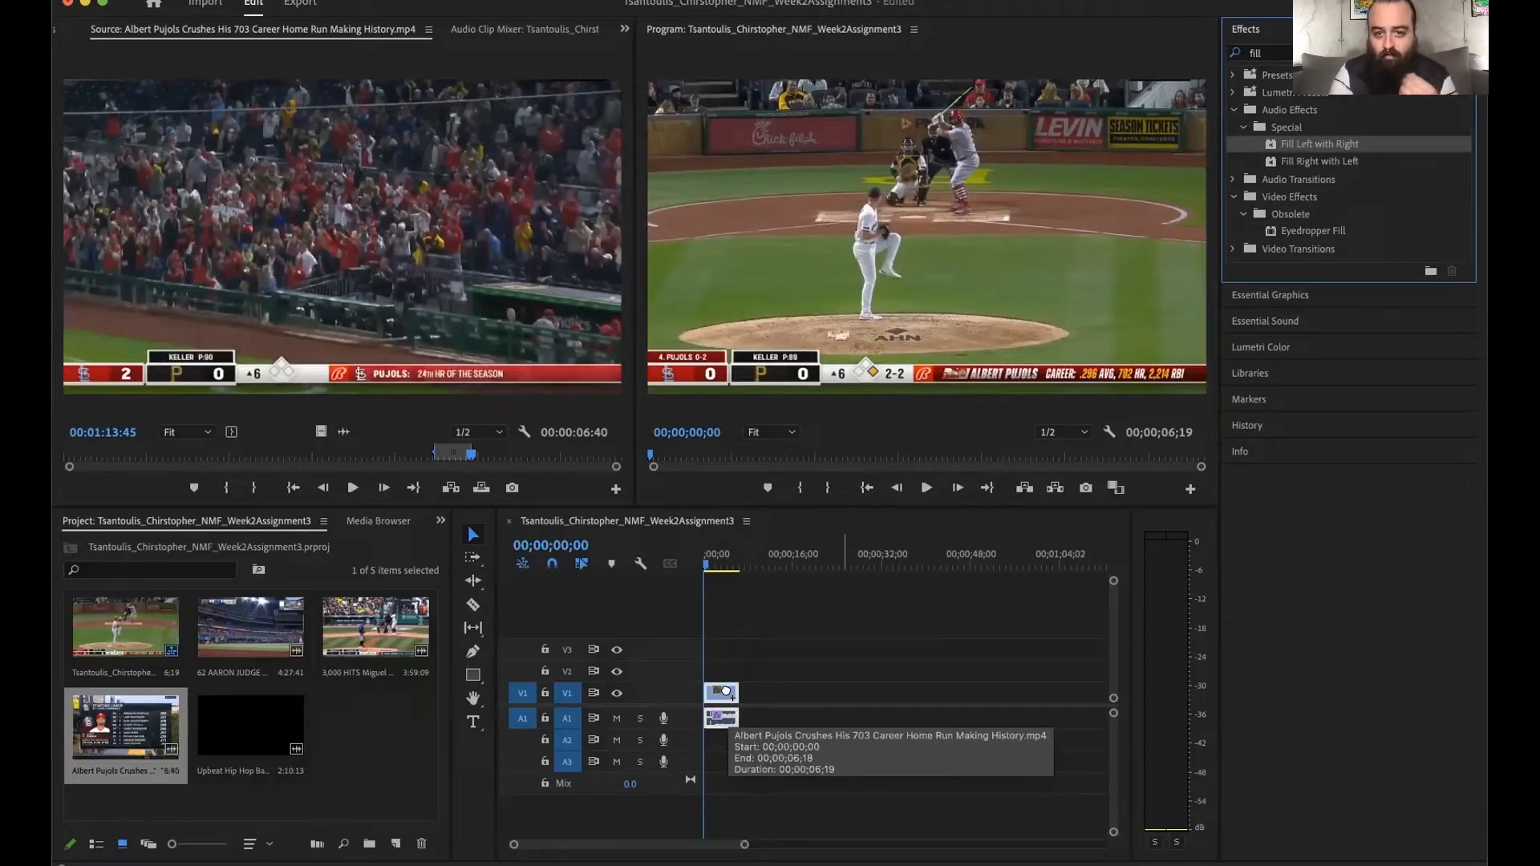
- Play back the clip with Fill Left with Right applied to check both audio channels, and return to the start
key(space)
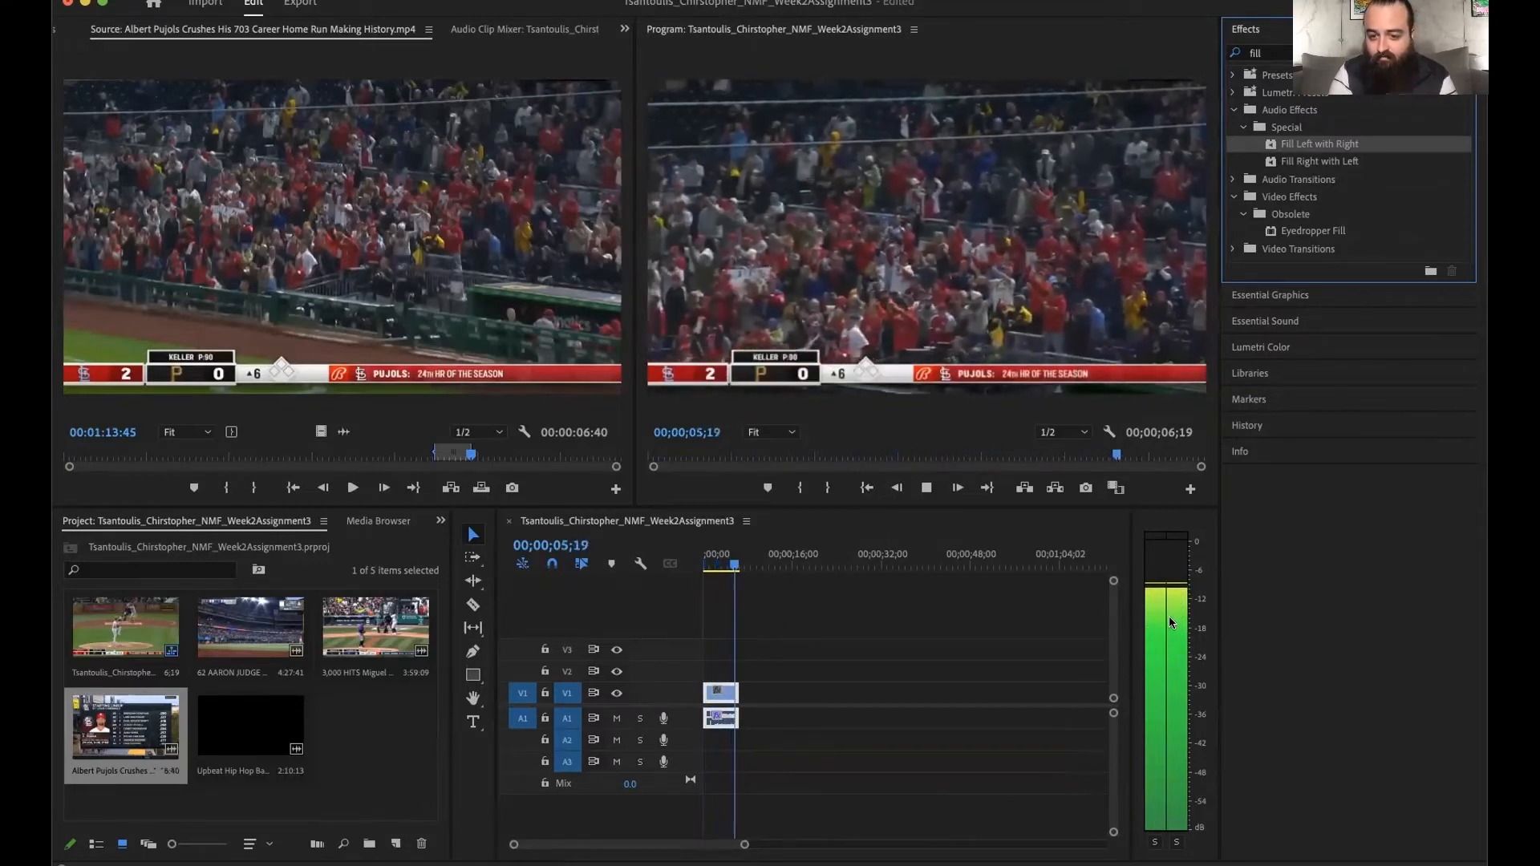
key(space)
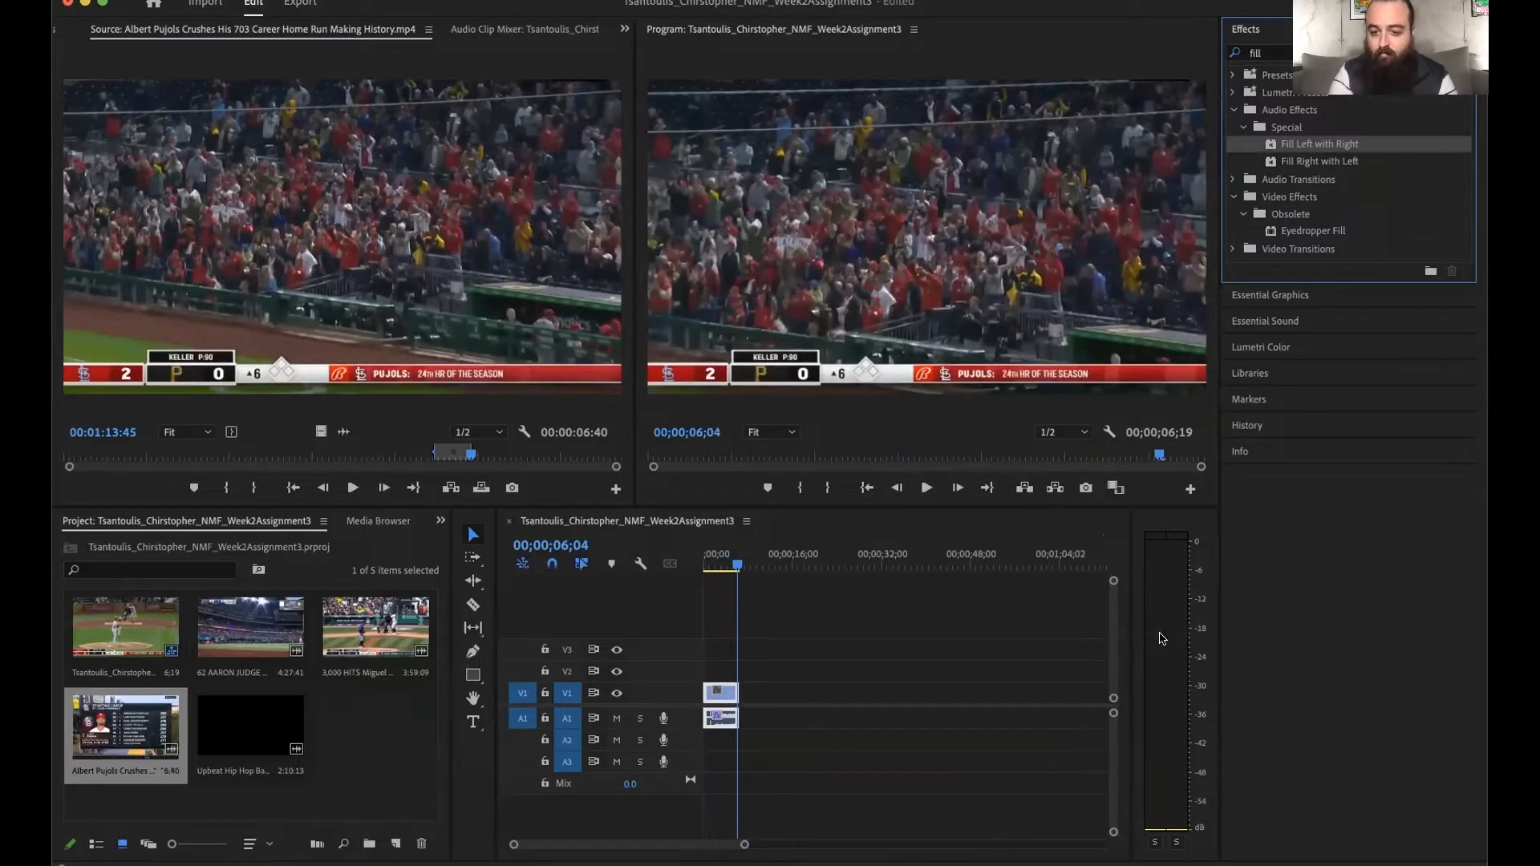
click(866, 489)
key(space)
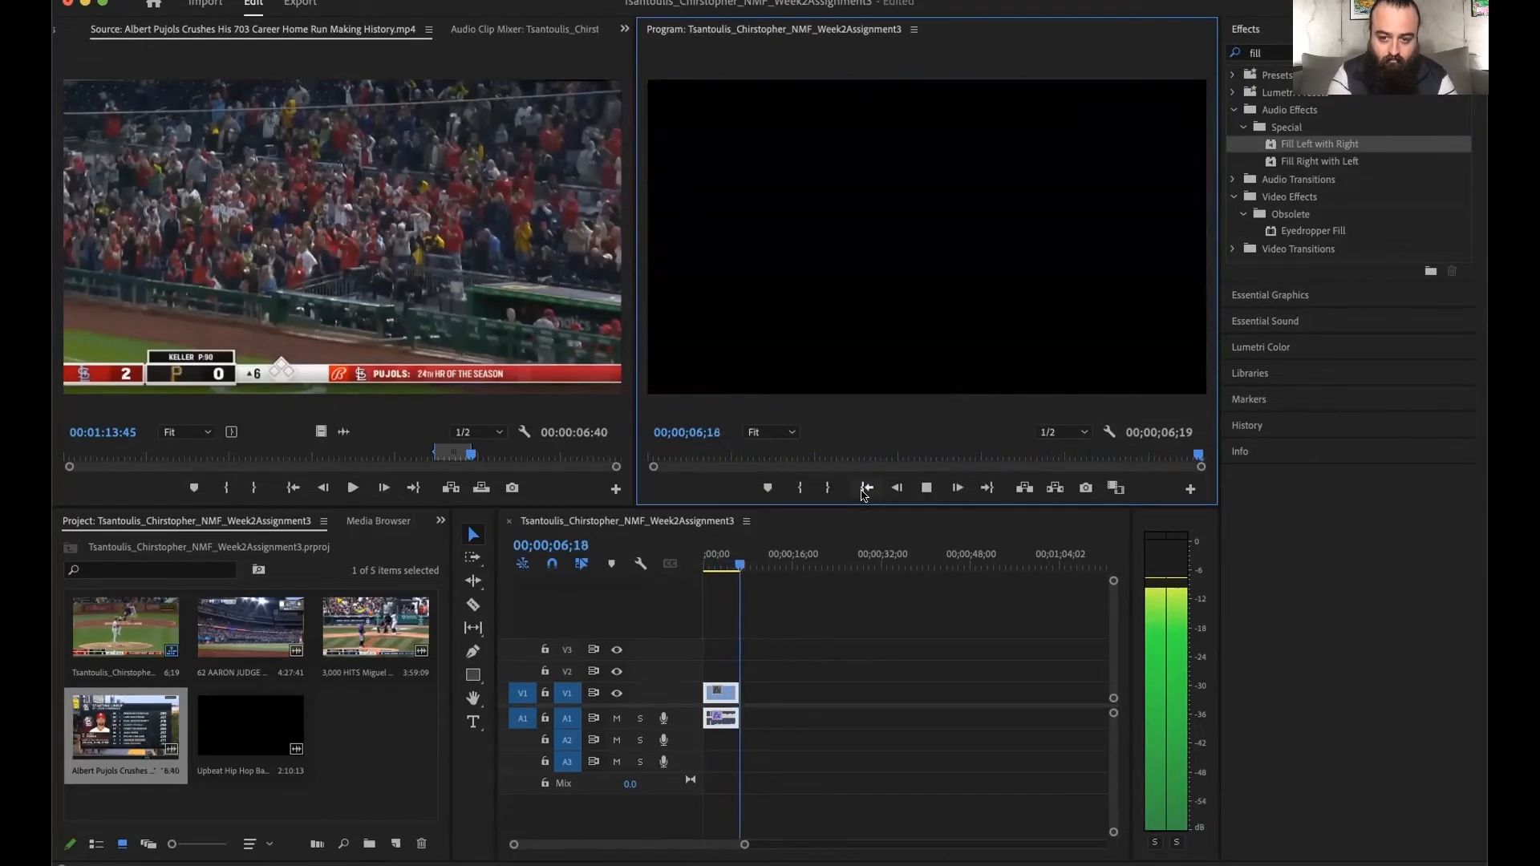
click(867, 491)
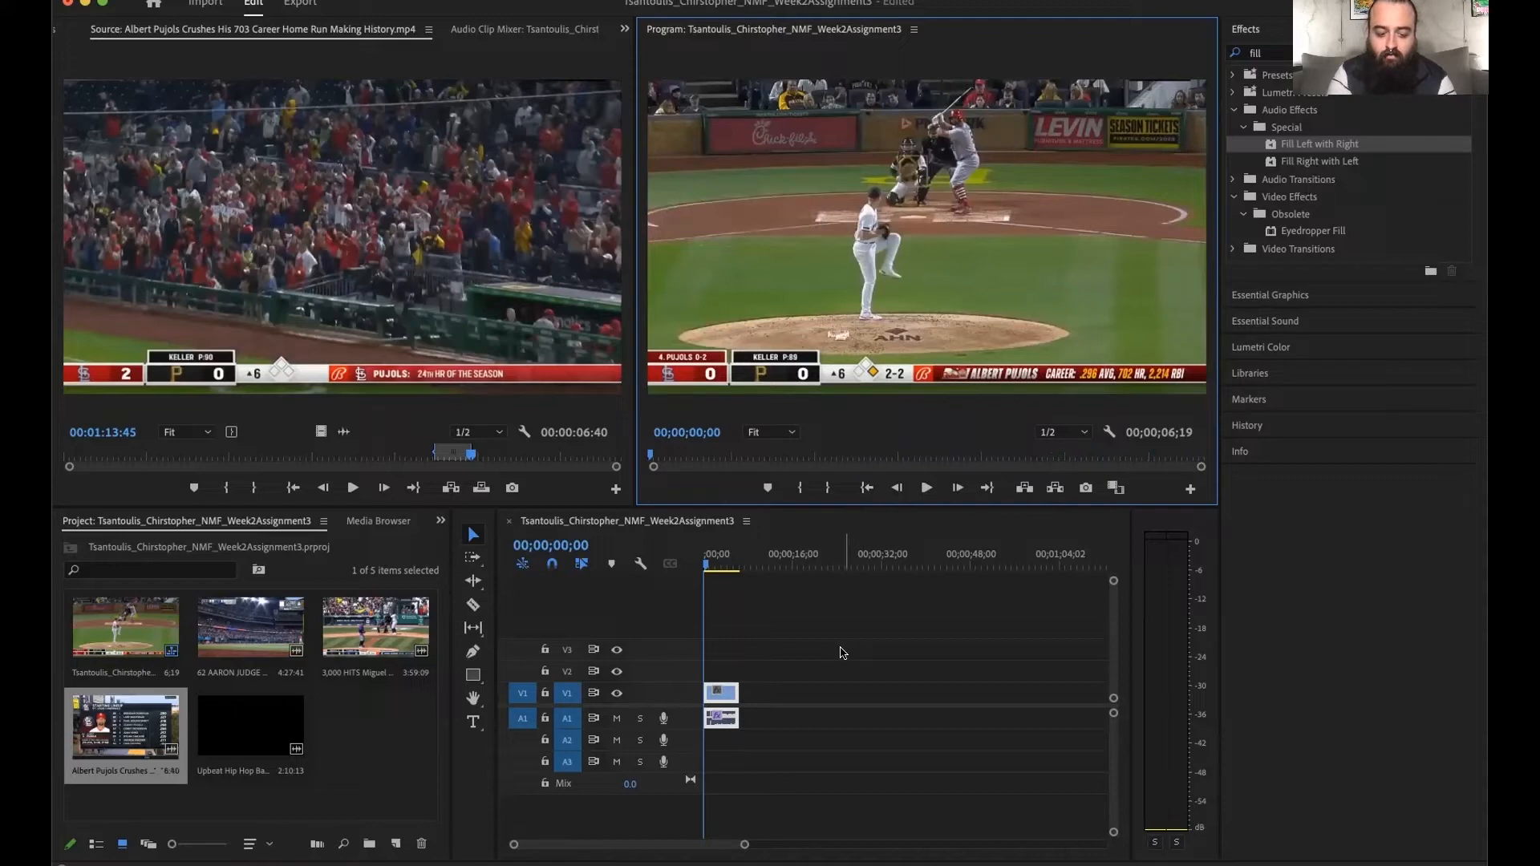
- Remove the Fill Left with Right effect from the timeline clip and display the clip's Effect Controls
click(786, 741)
click(732, 717)
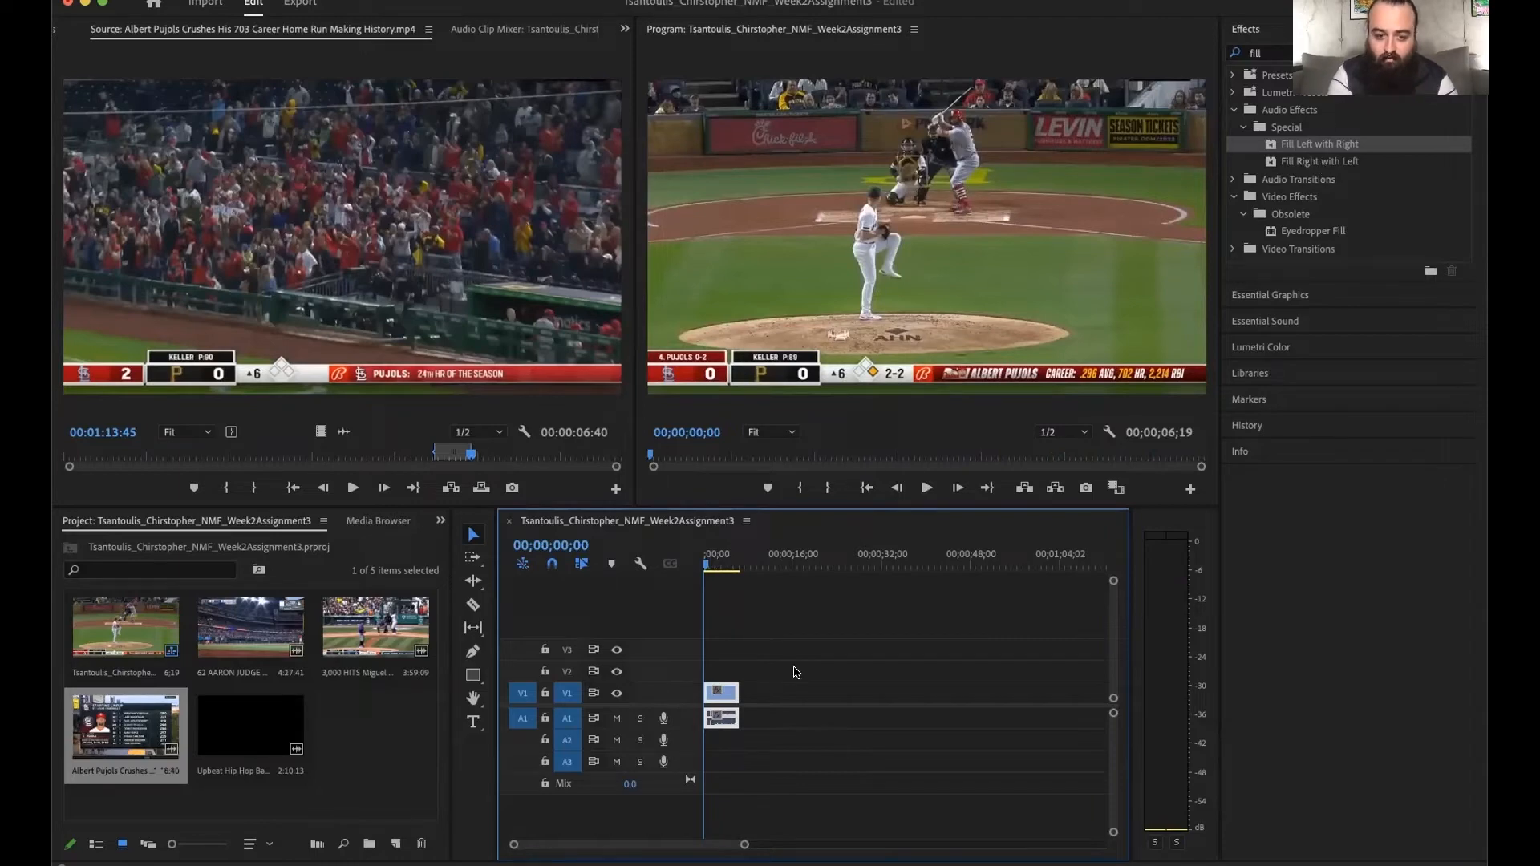
double_click(722, 719)
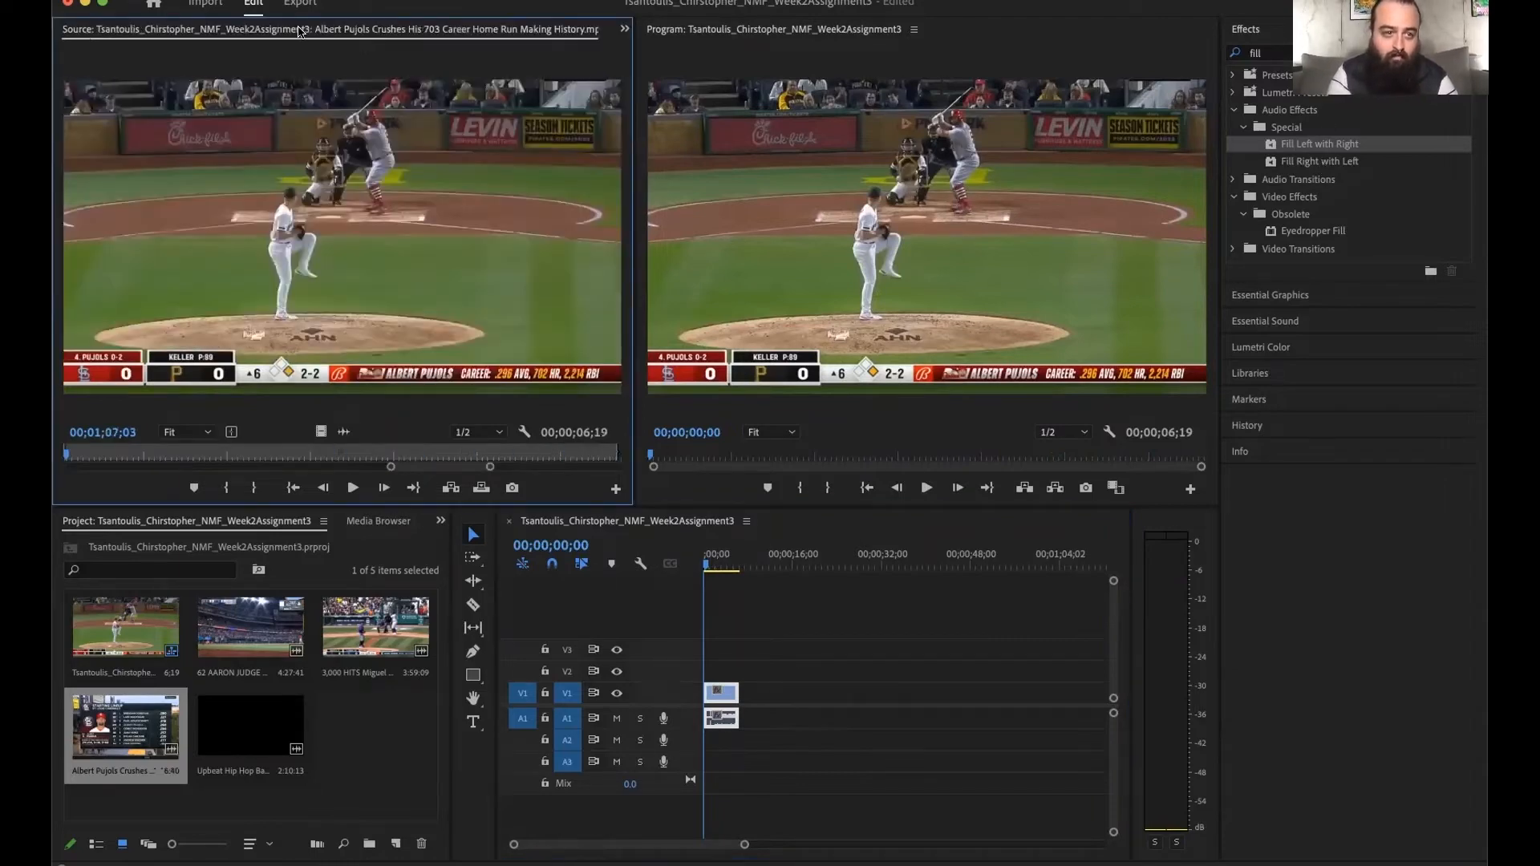
click(625, 29)
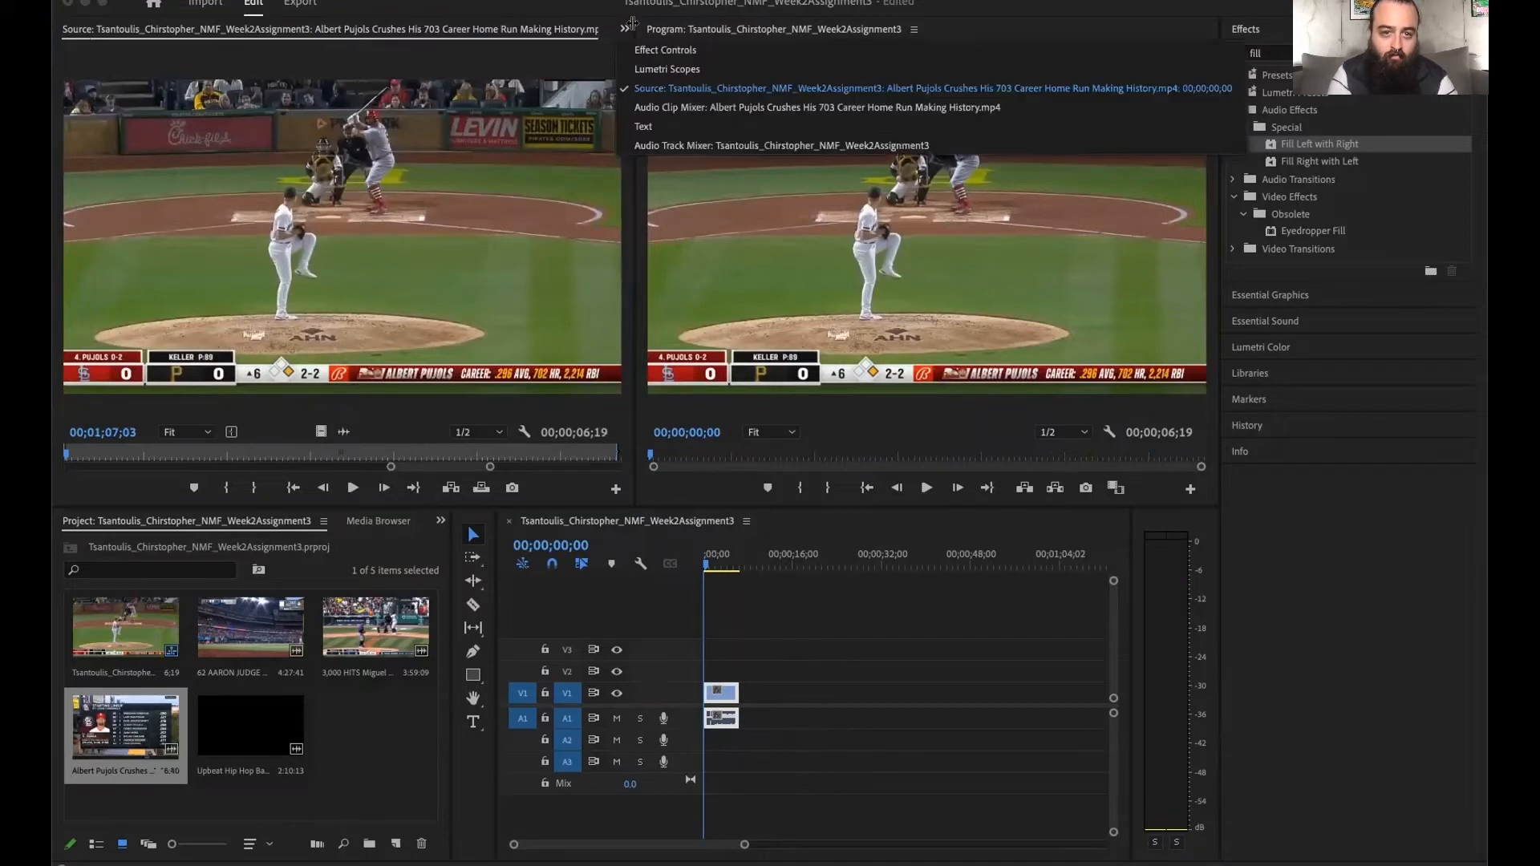
click(638, 48)
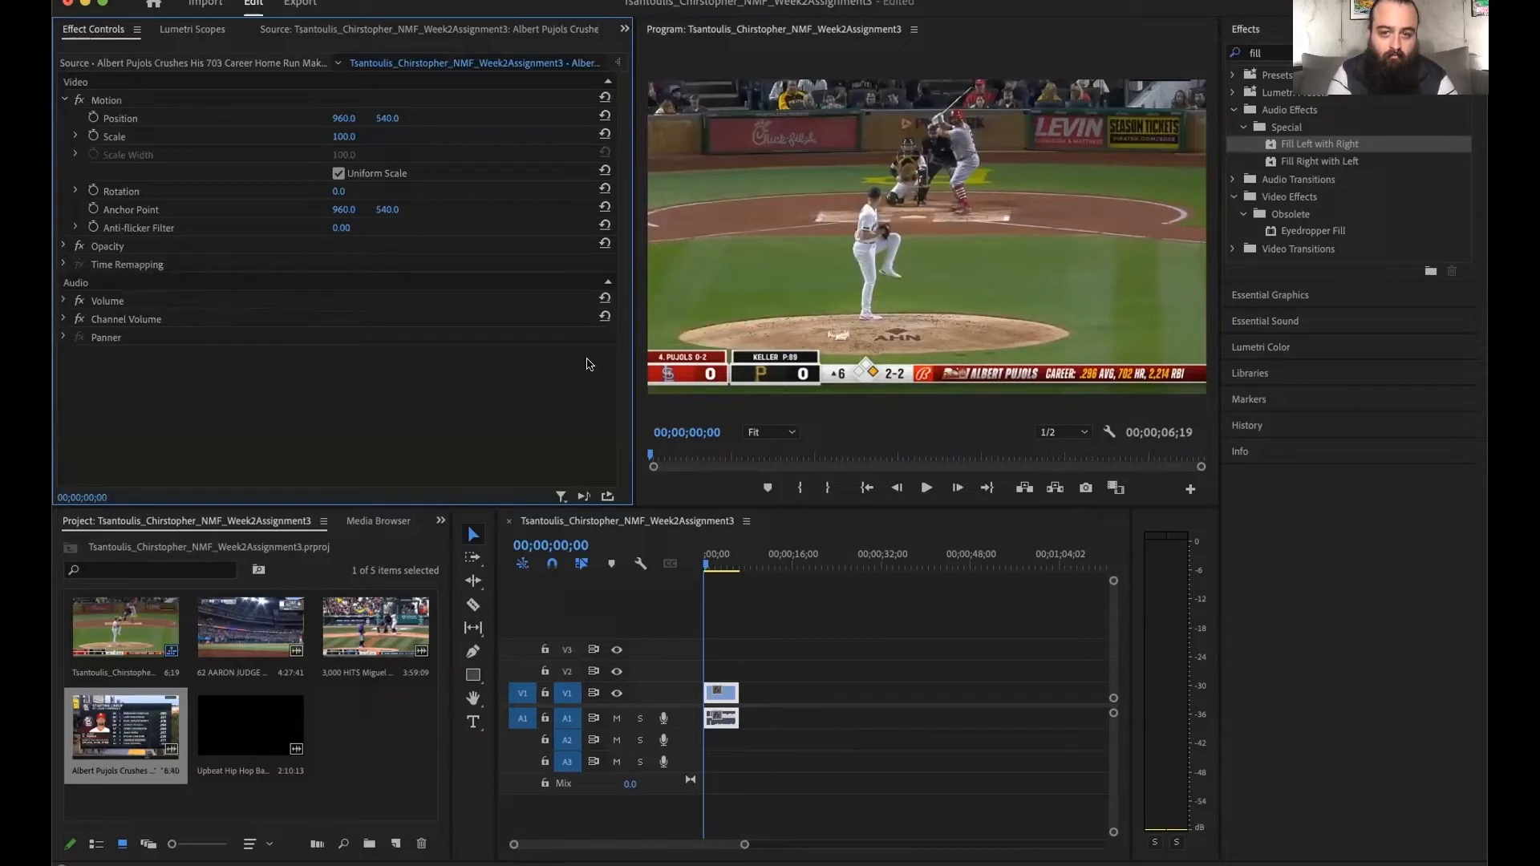
- Apply the Fill Right with Left audio effect to the Albert Pujols clip in the timeline and deselect the clip
click(1288, 163)
drag(1277, 167, 734, 714)
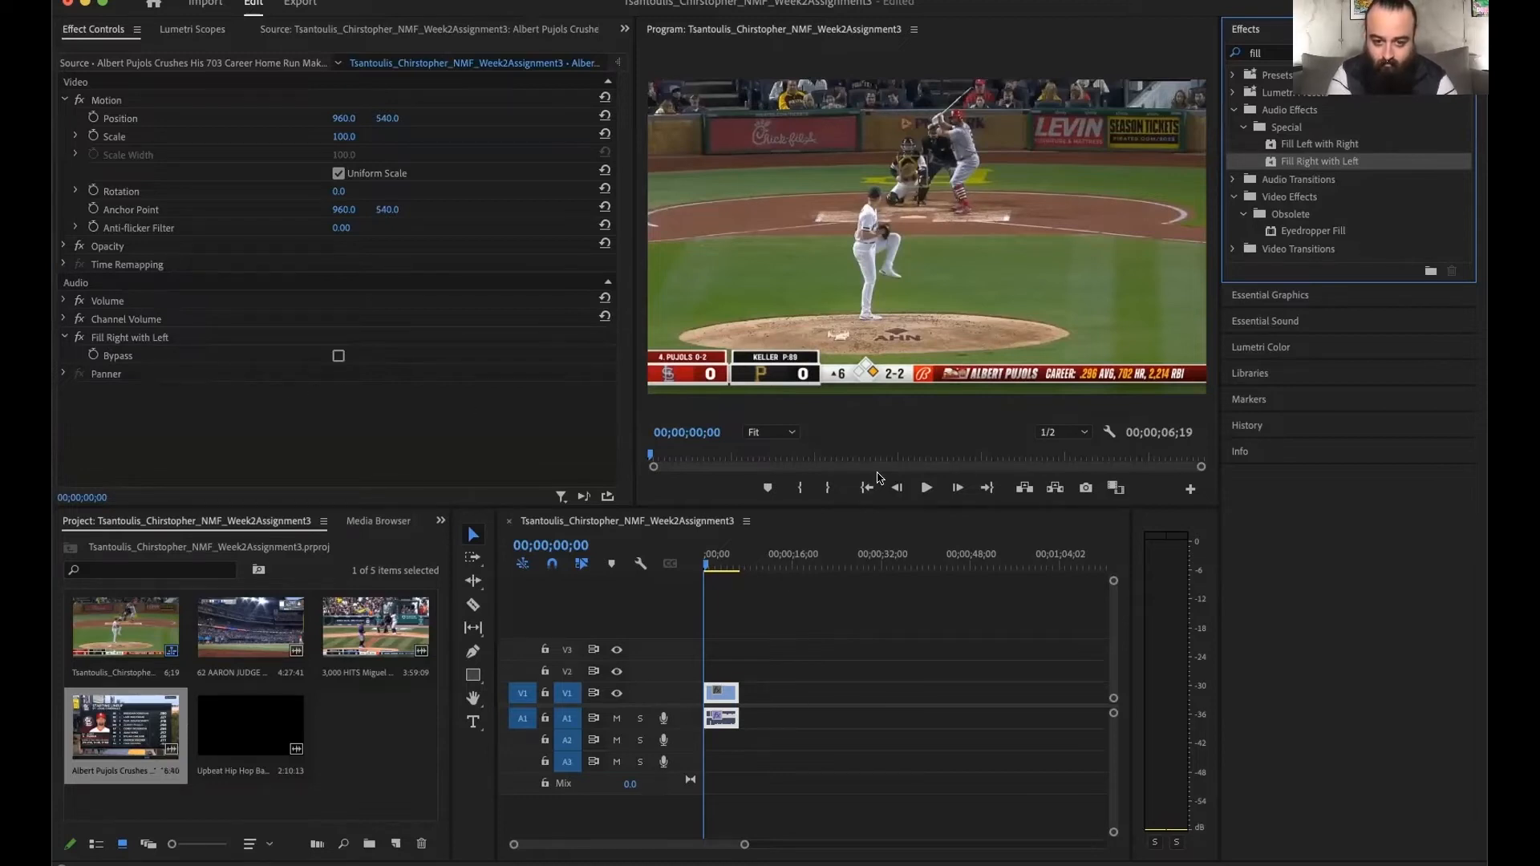
click(829, 616)
- Play back the clip with Fill Right with Left applied to check its audio, and return to the start
key(space)
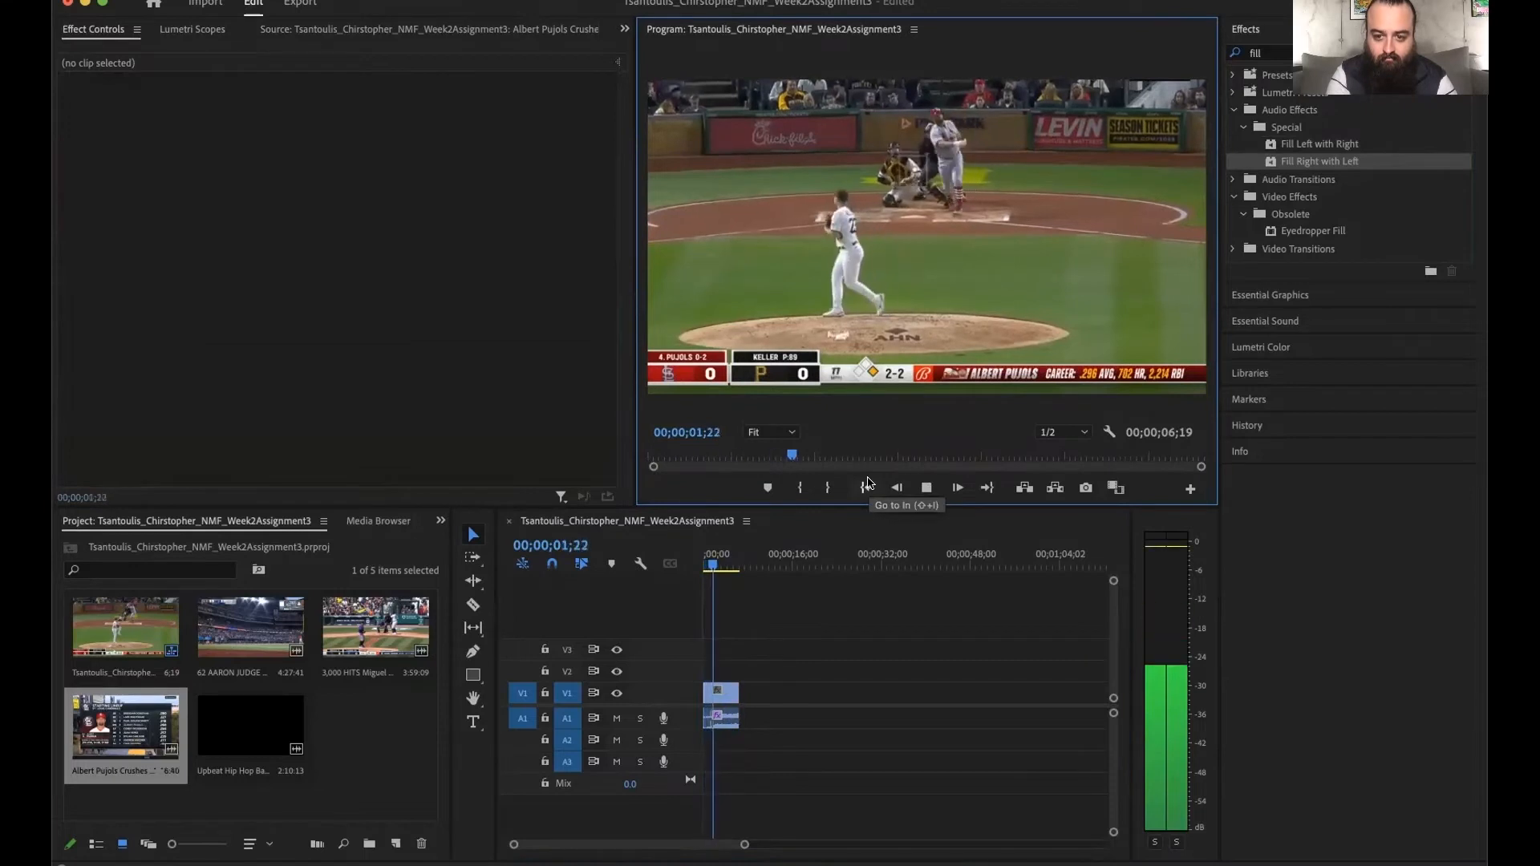
key(space)
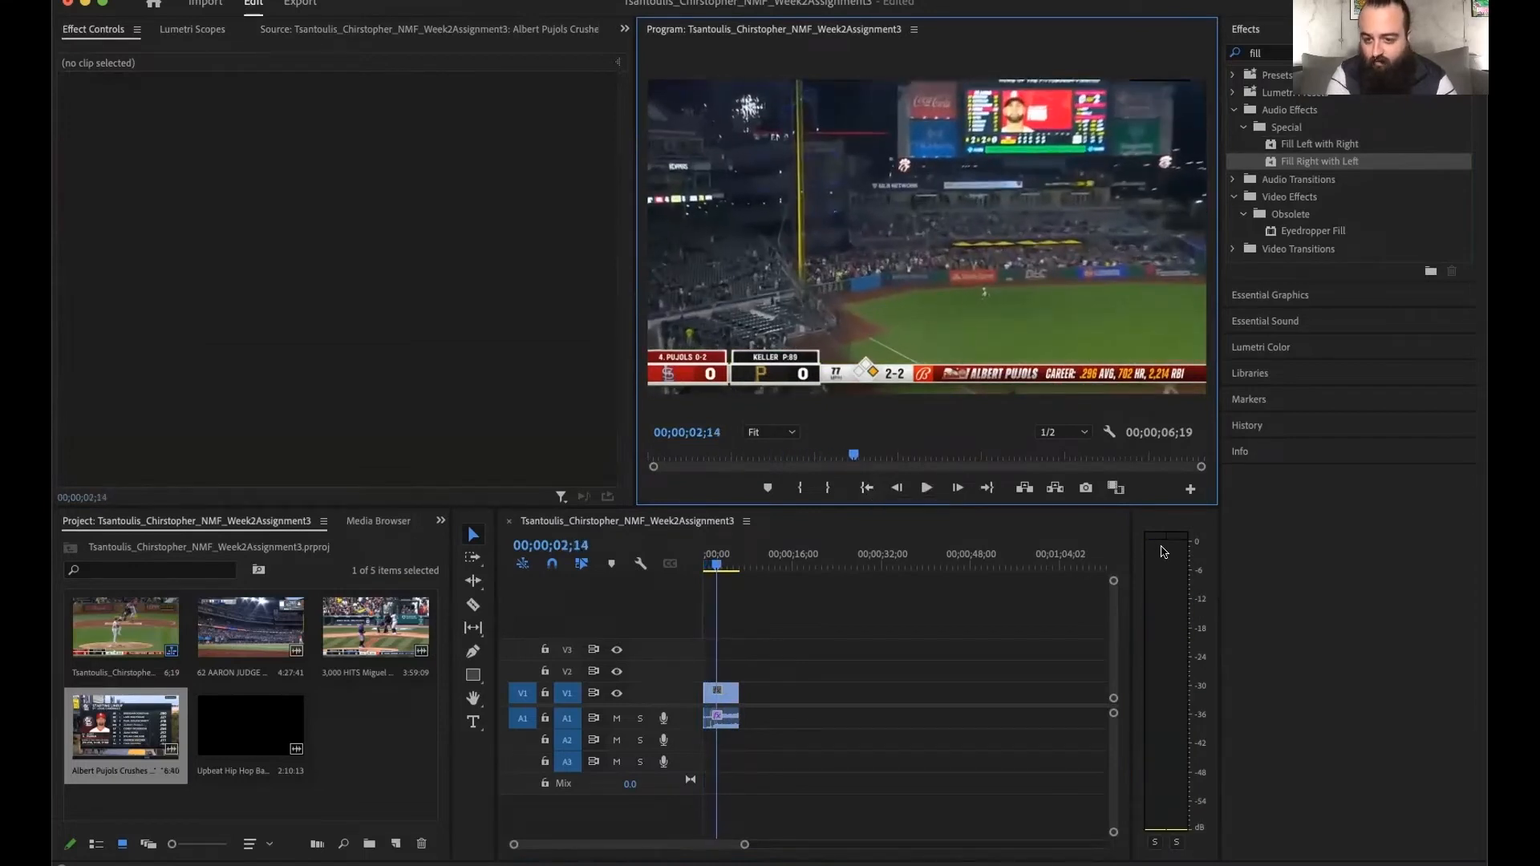
click(865, 488)
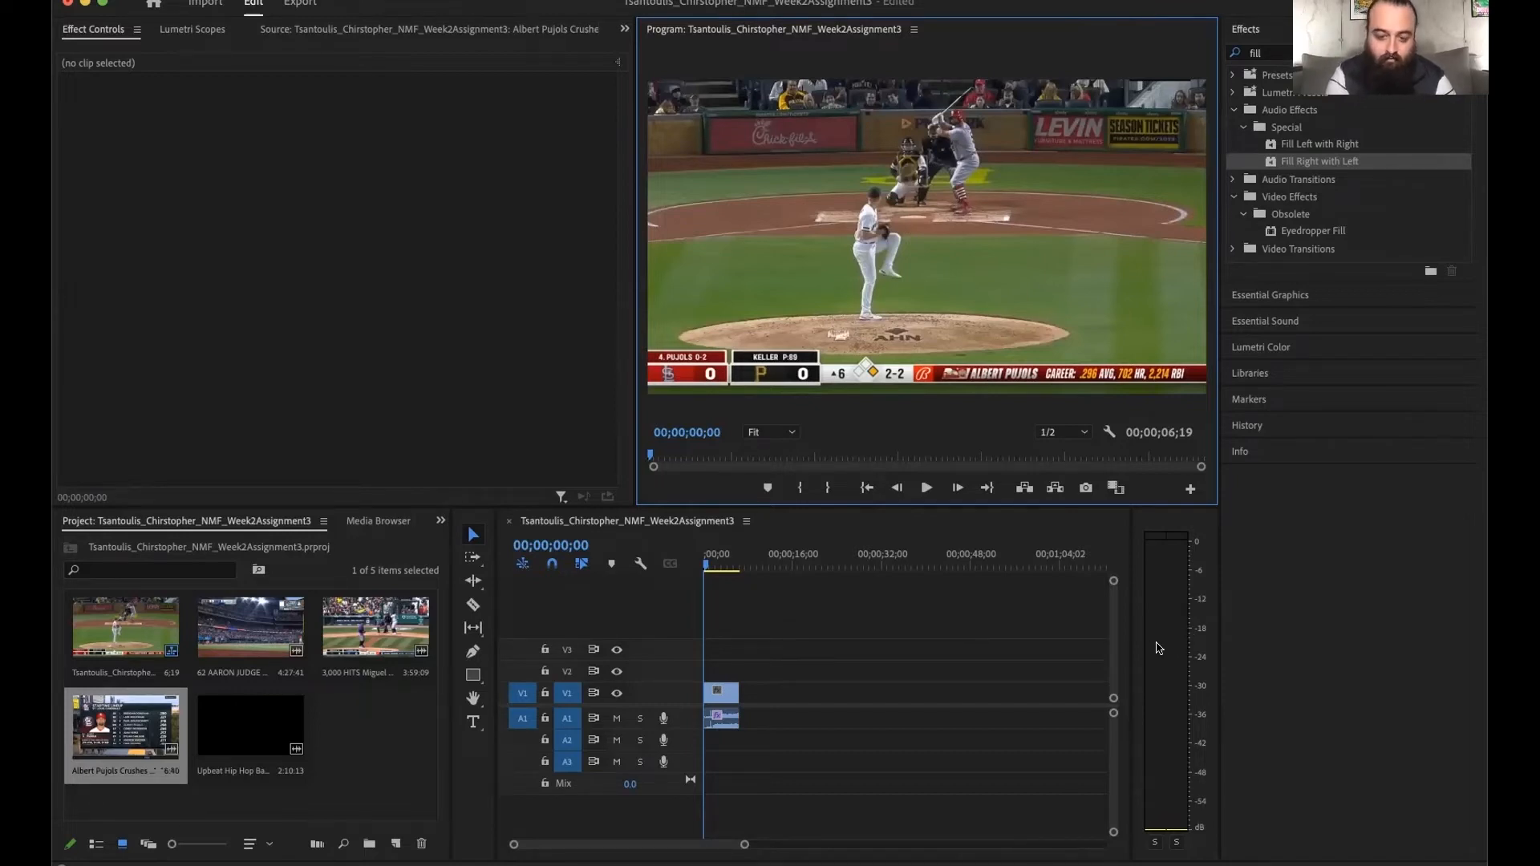
- Play back the sequence to check the balanced audio and display the sequence's Audio Track Mixer
key(space)
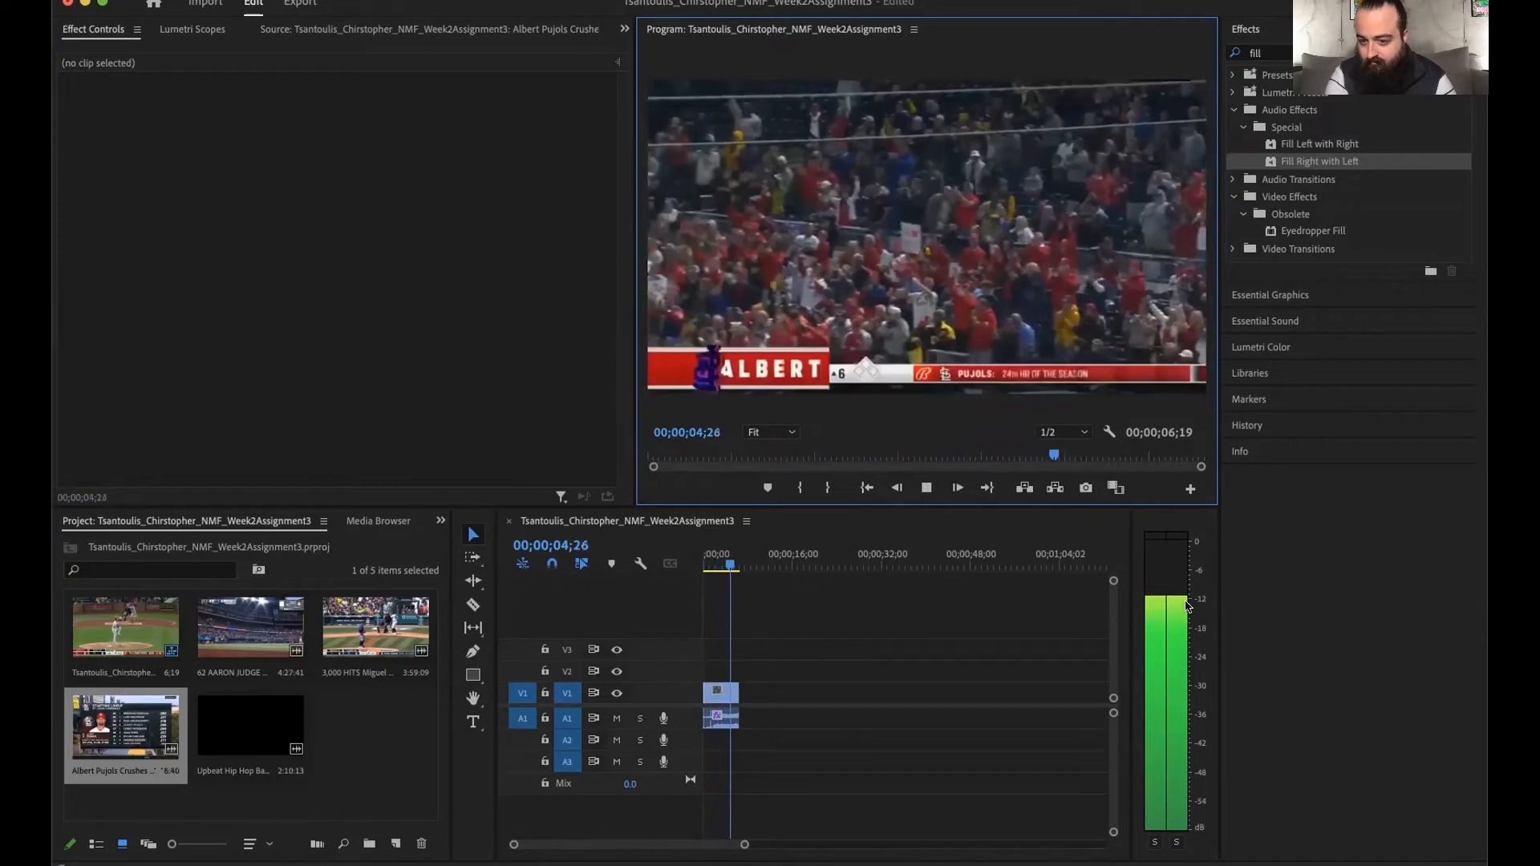
key(space)
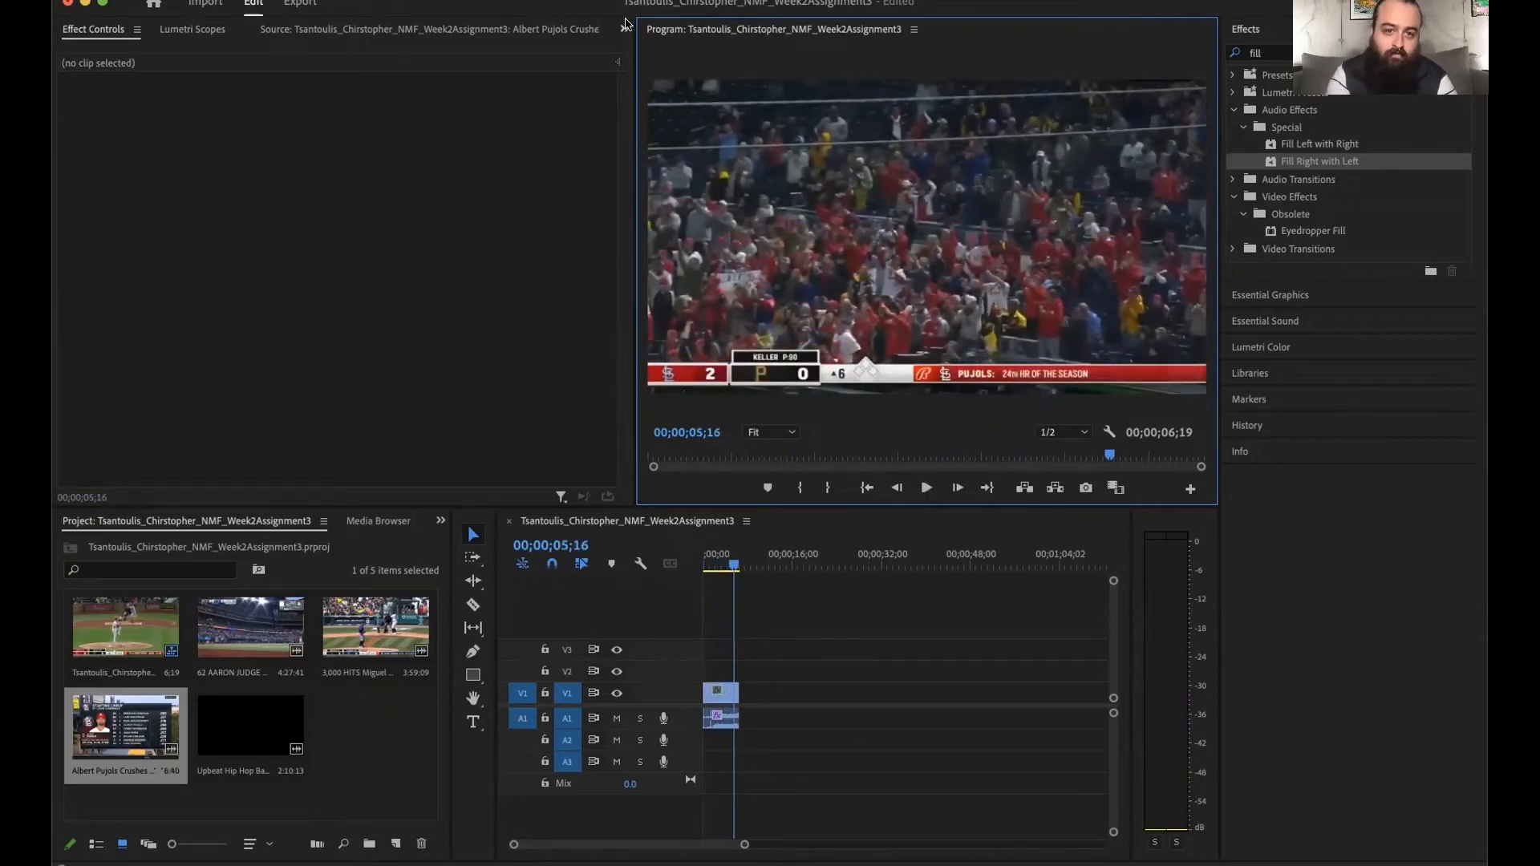
click(624, 28)
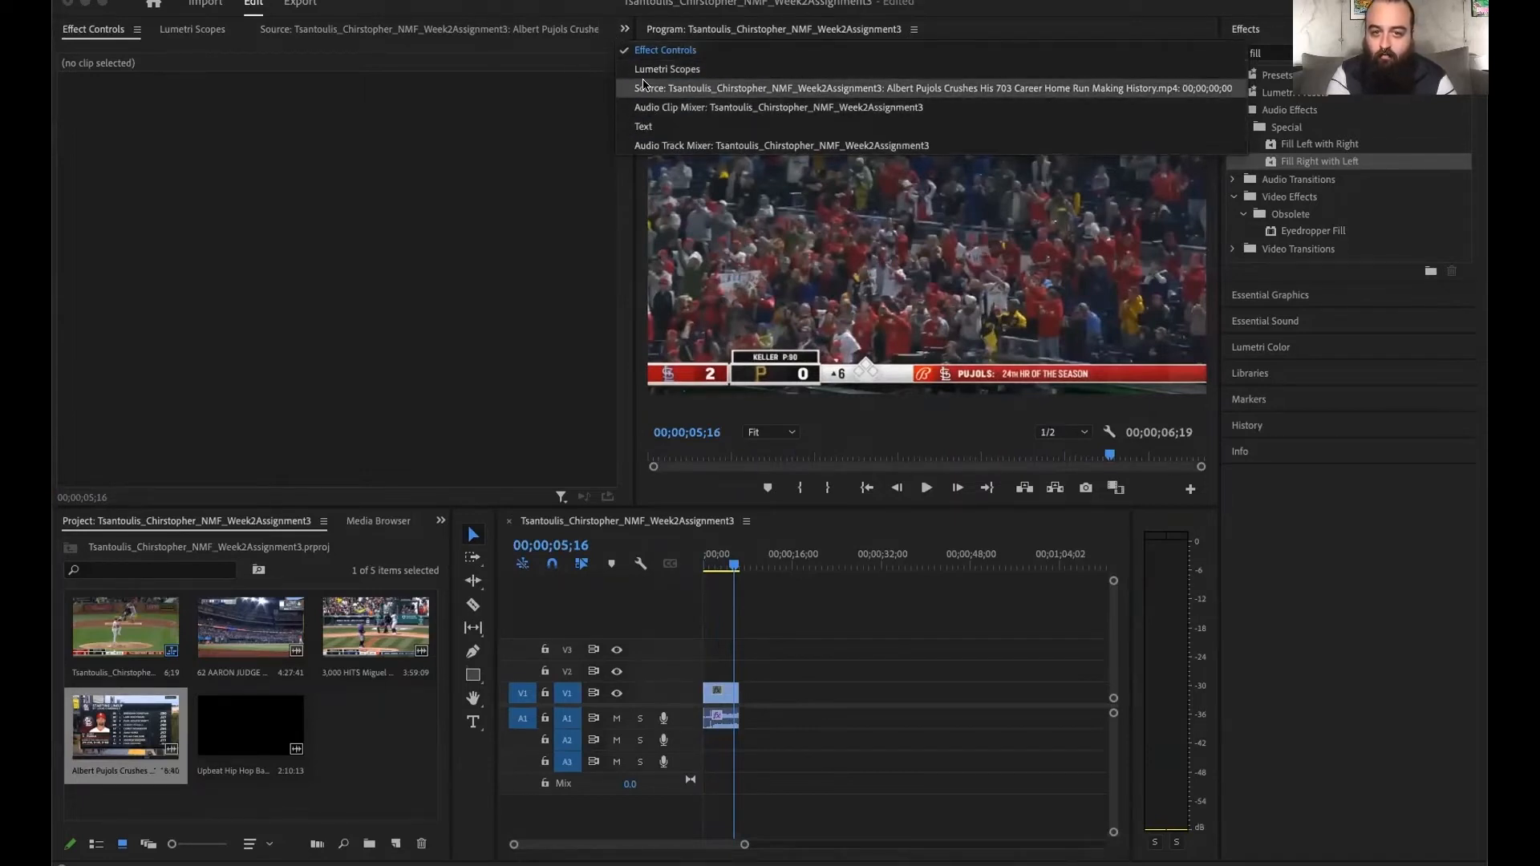
click(644, 144)
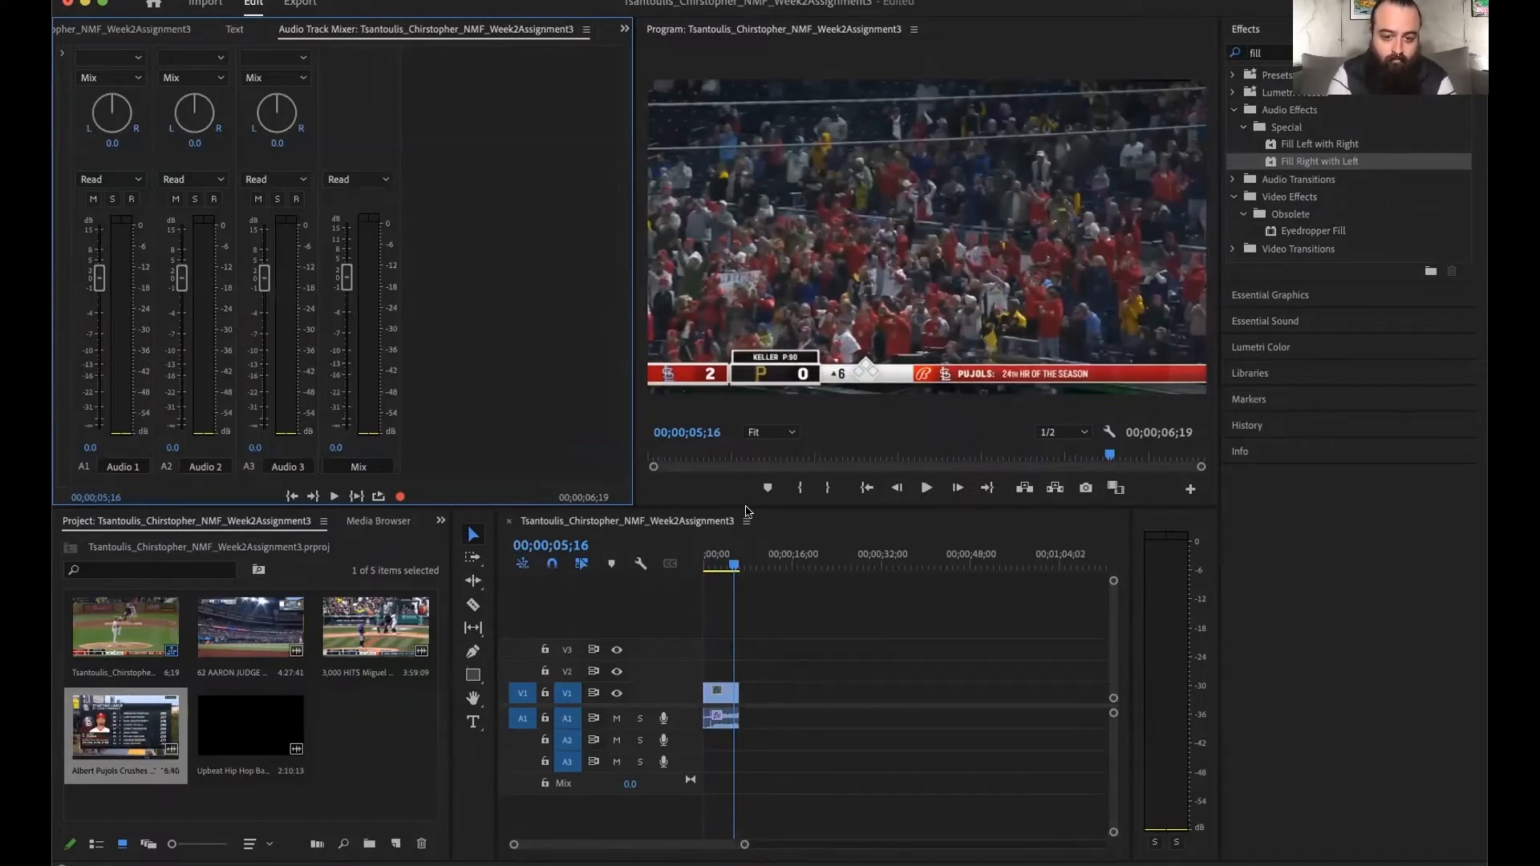
- Play the sequence from the start and lower the Audio 1 track volume to -2.7 dB
click(866, 488)
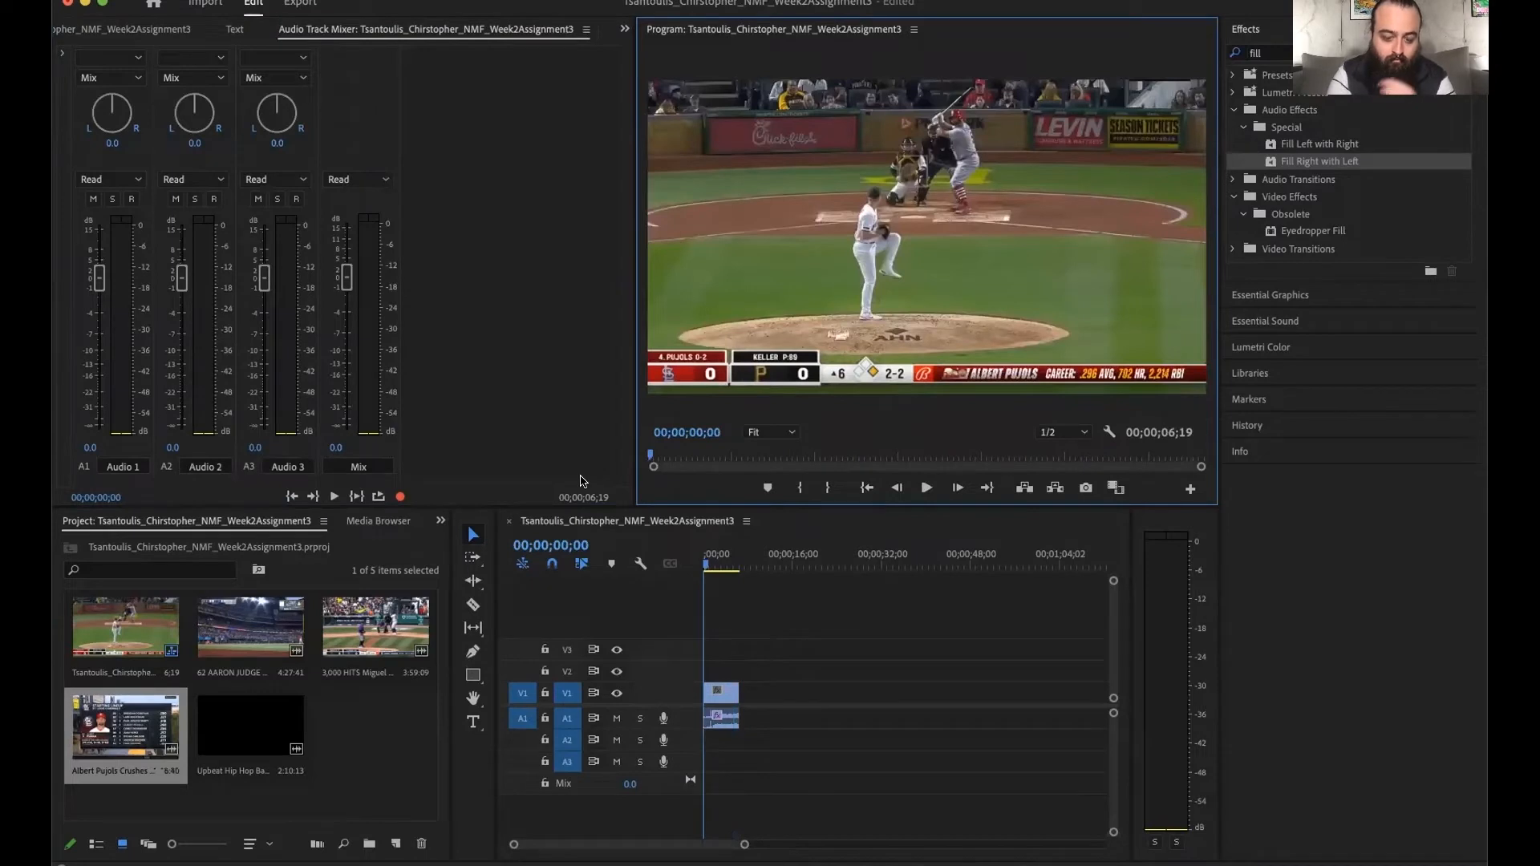
key(space)
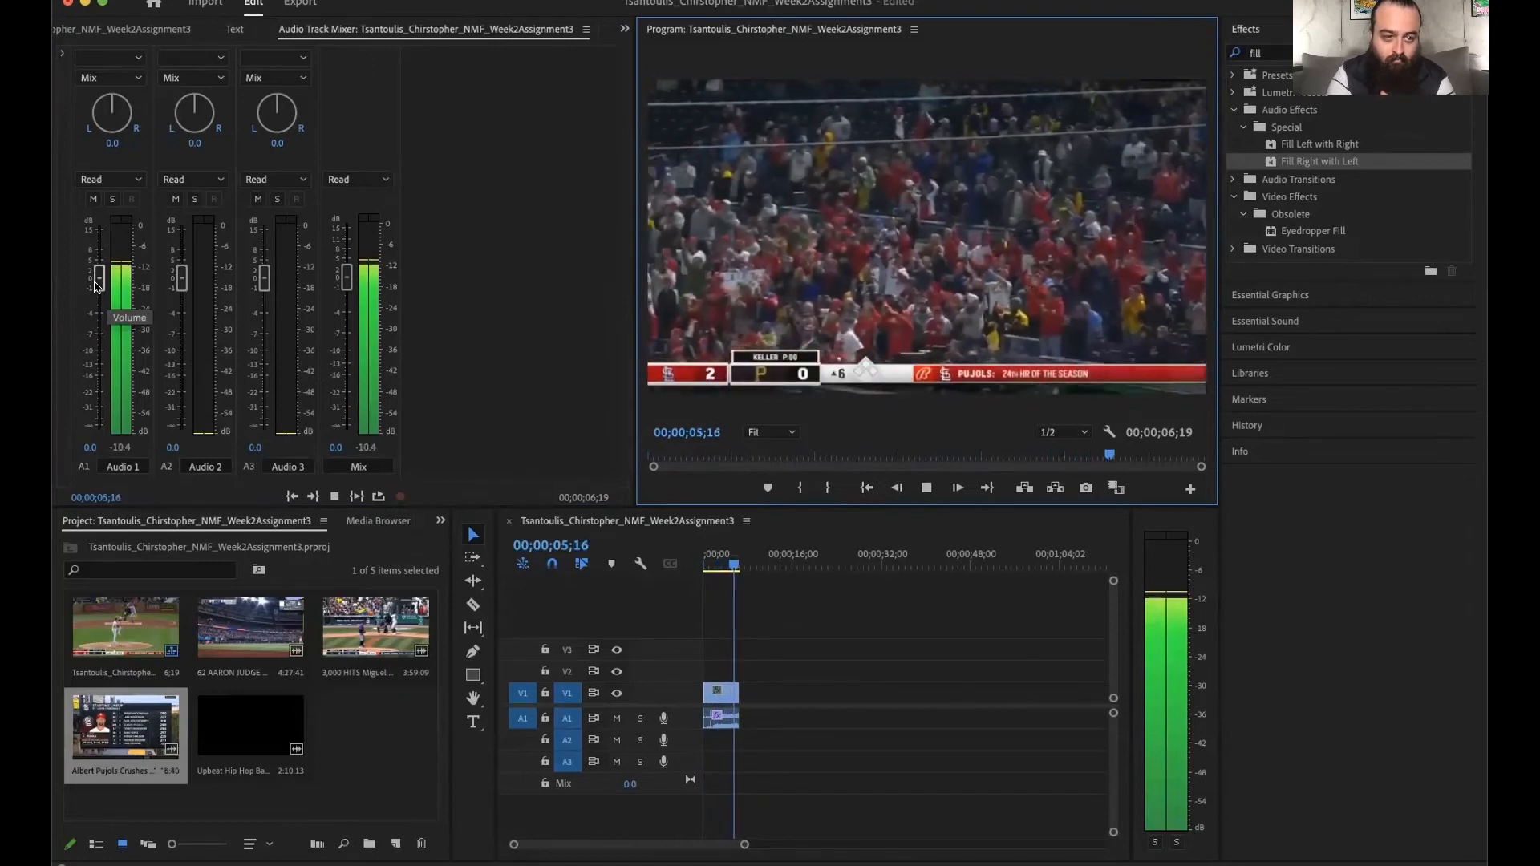
key(space)
click(95, 286)
drag(95, 285, 97, 294)
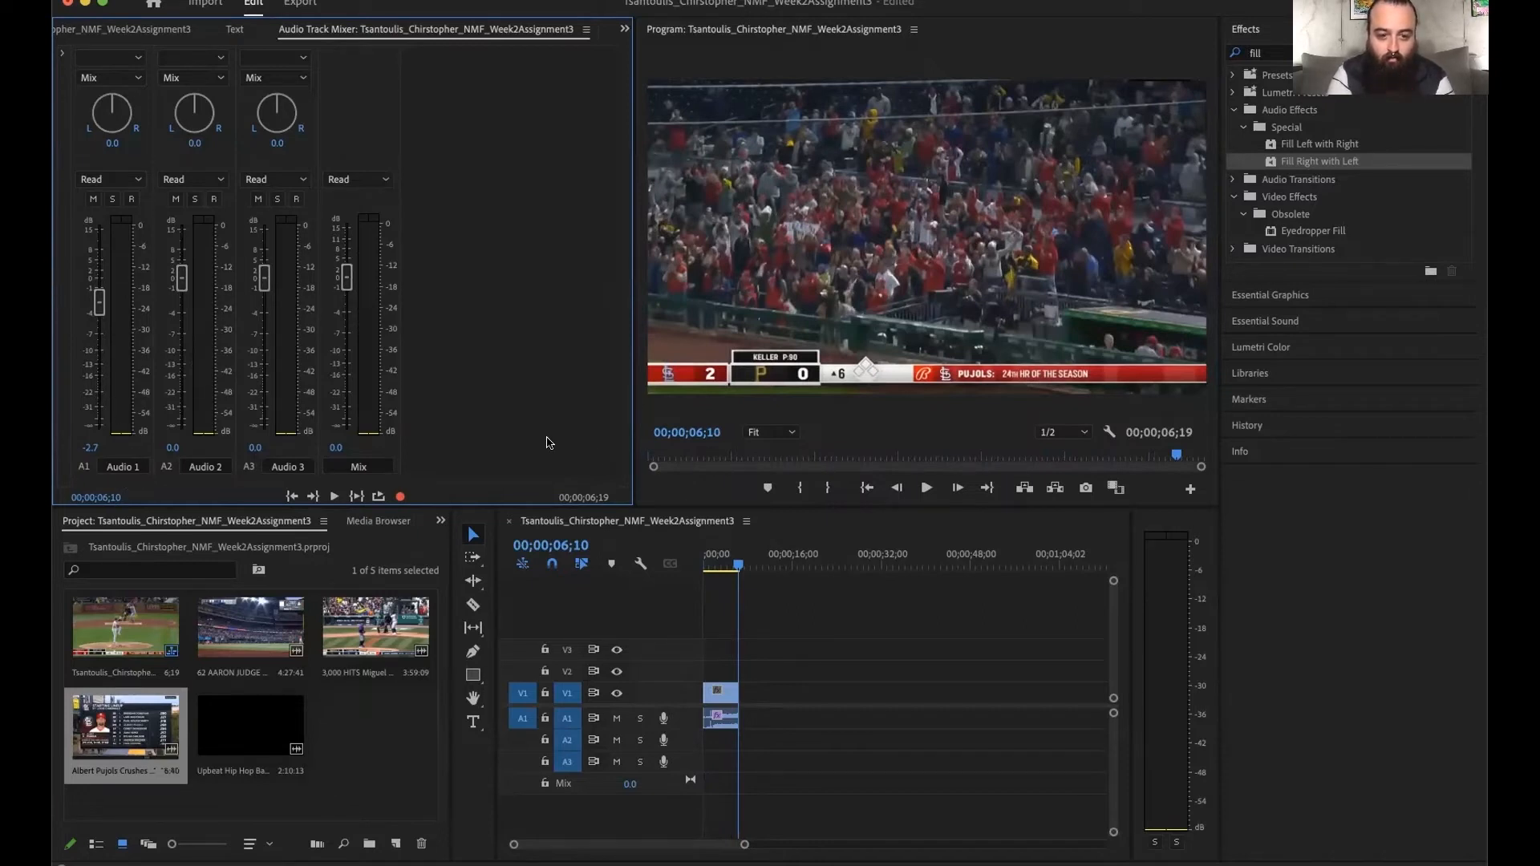
- Play back the sequence from the start to check the lowered Audio 1 level, and move to its end
click(860, 487)
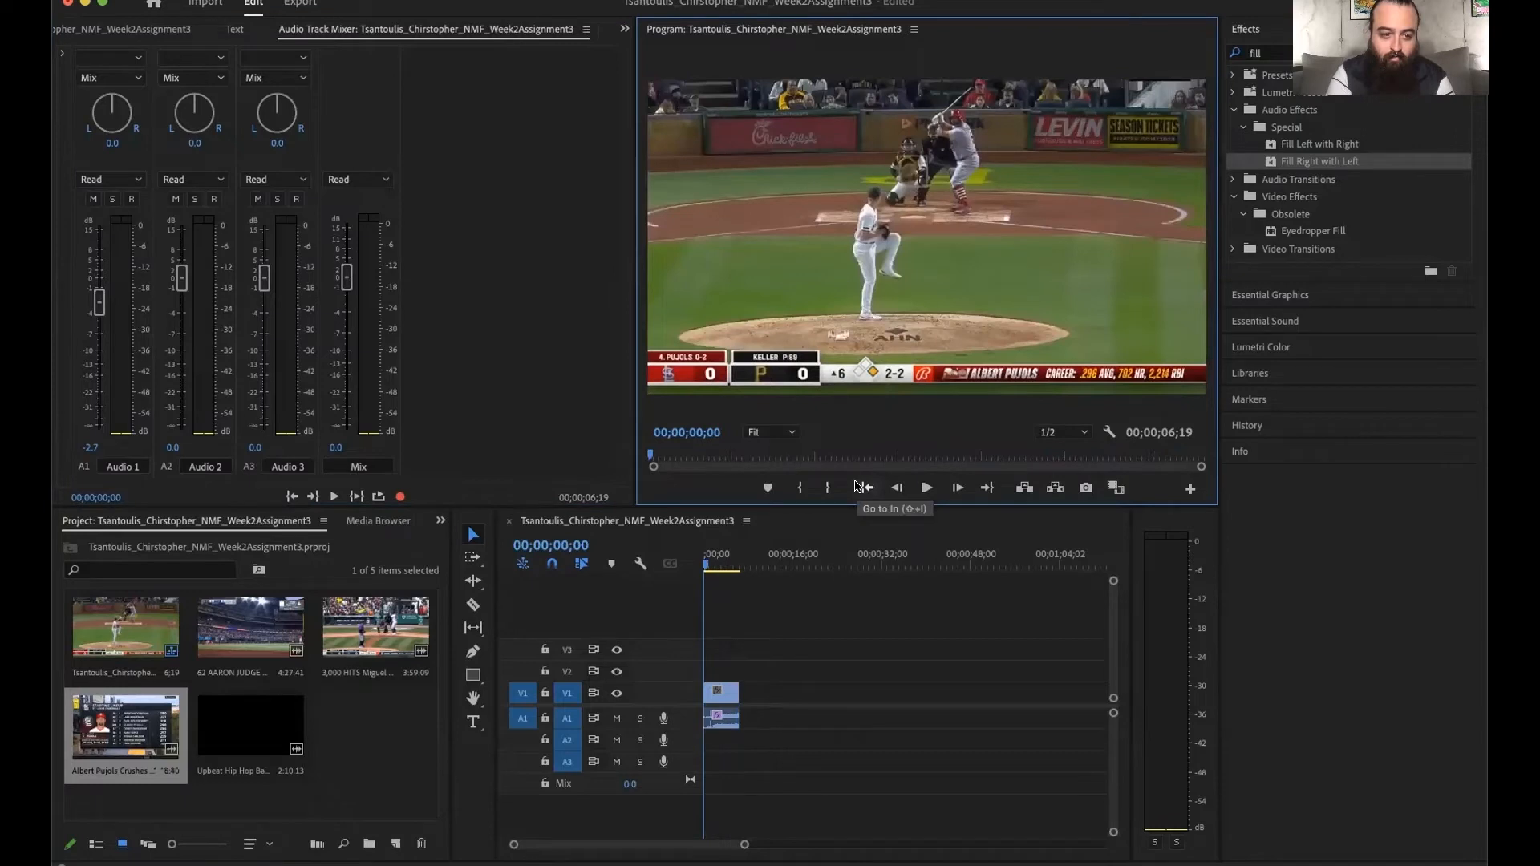
key(space)
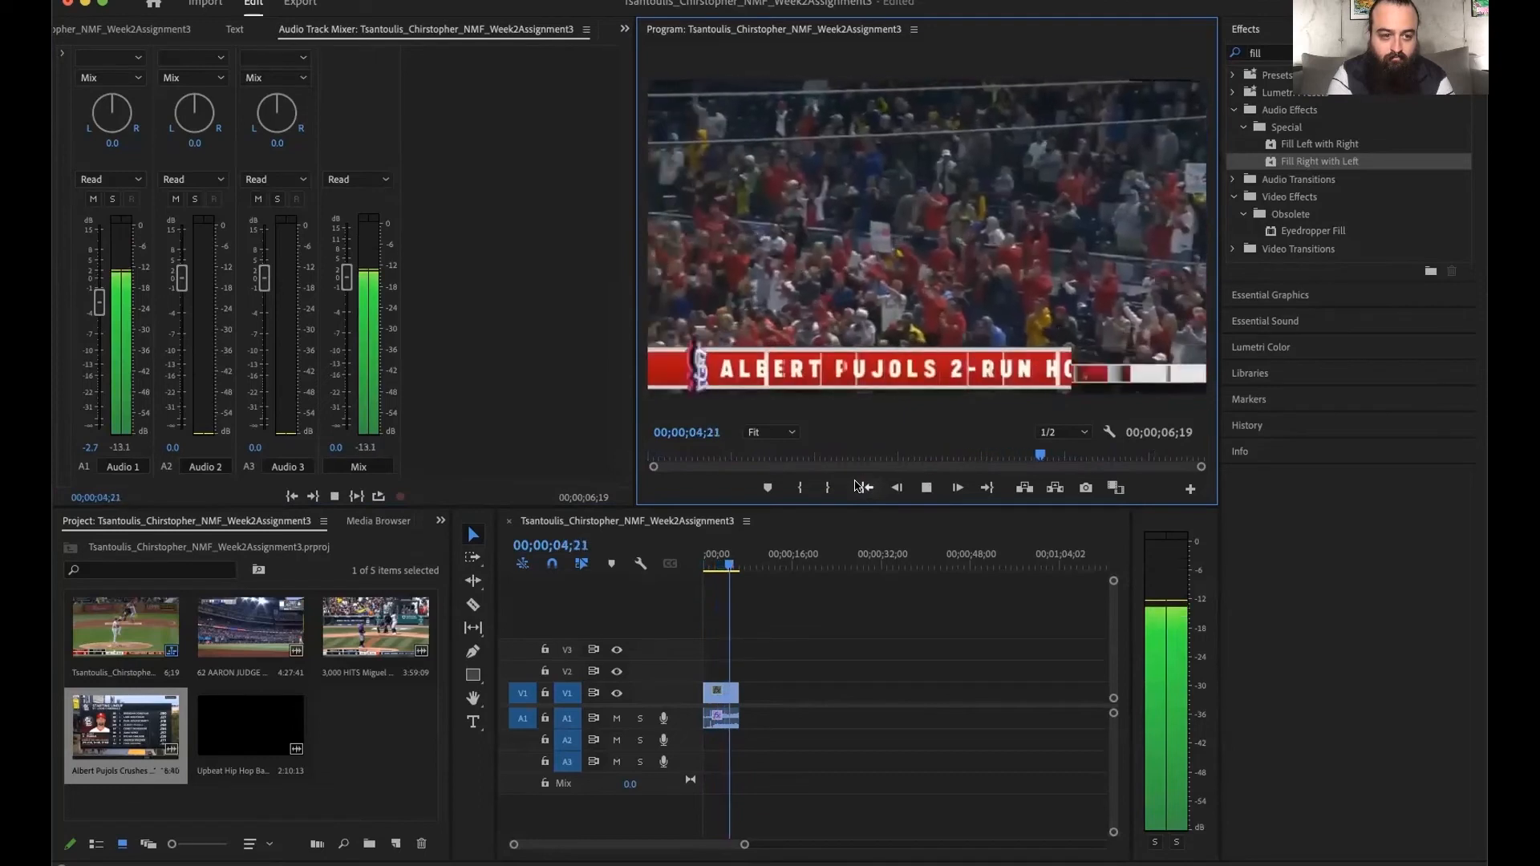
click(865, 488)
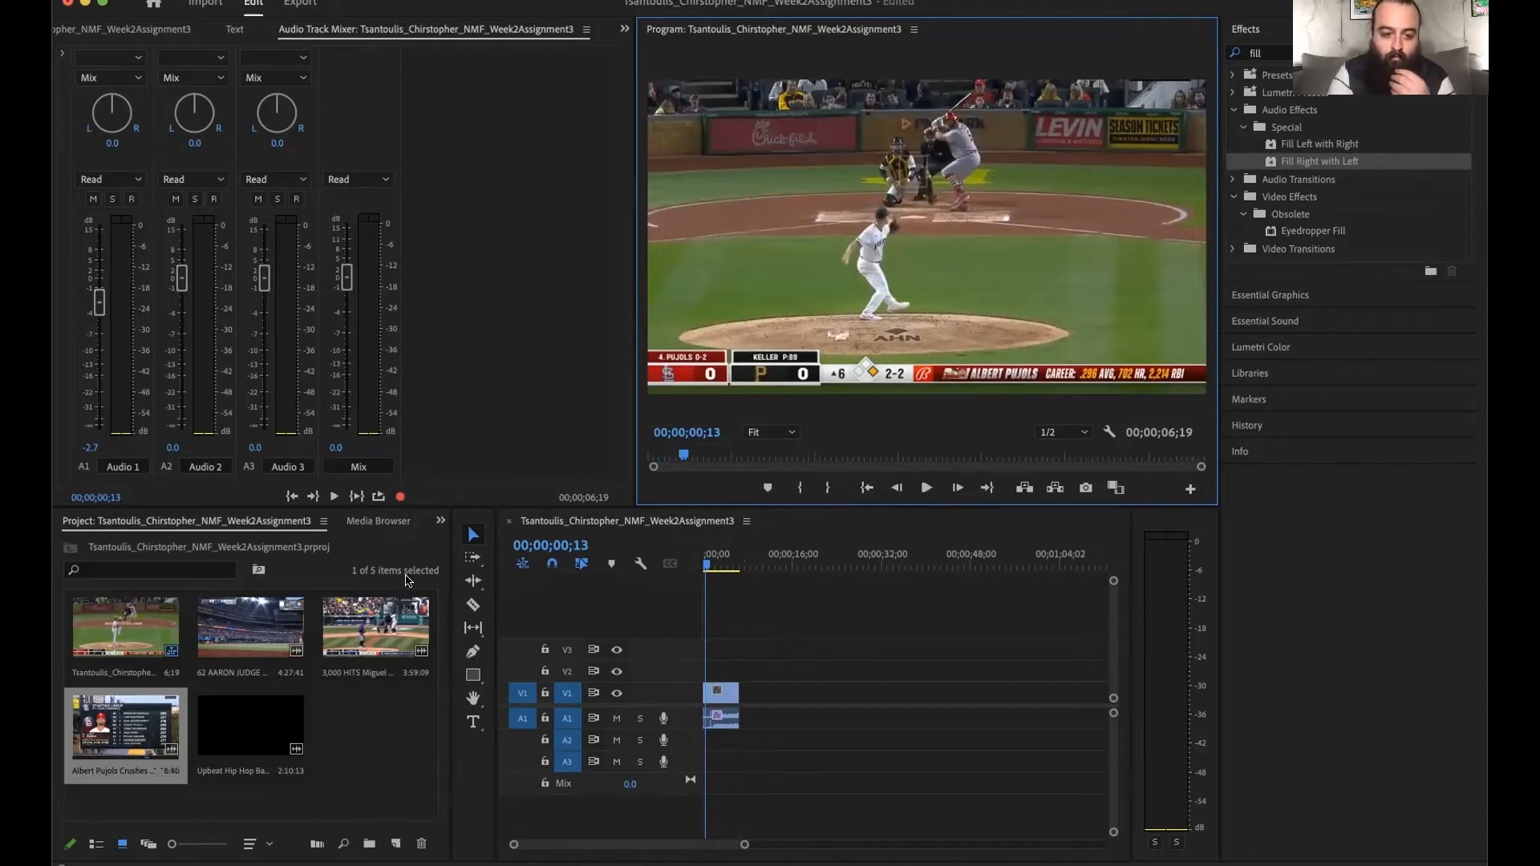
click(989, 488)
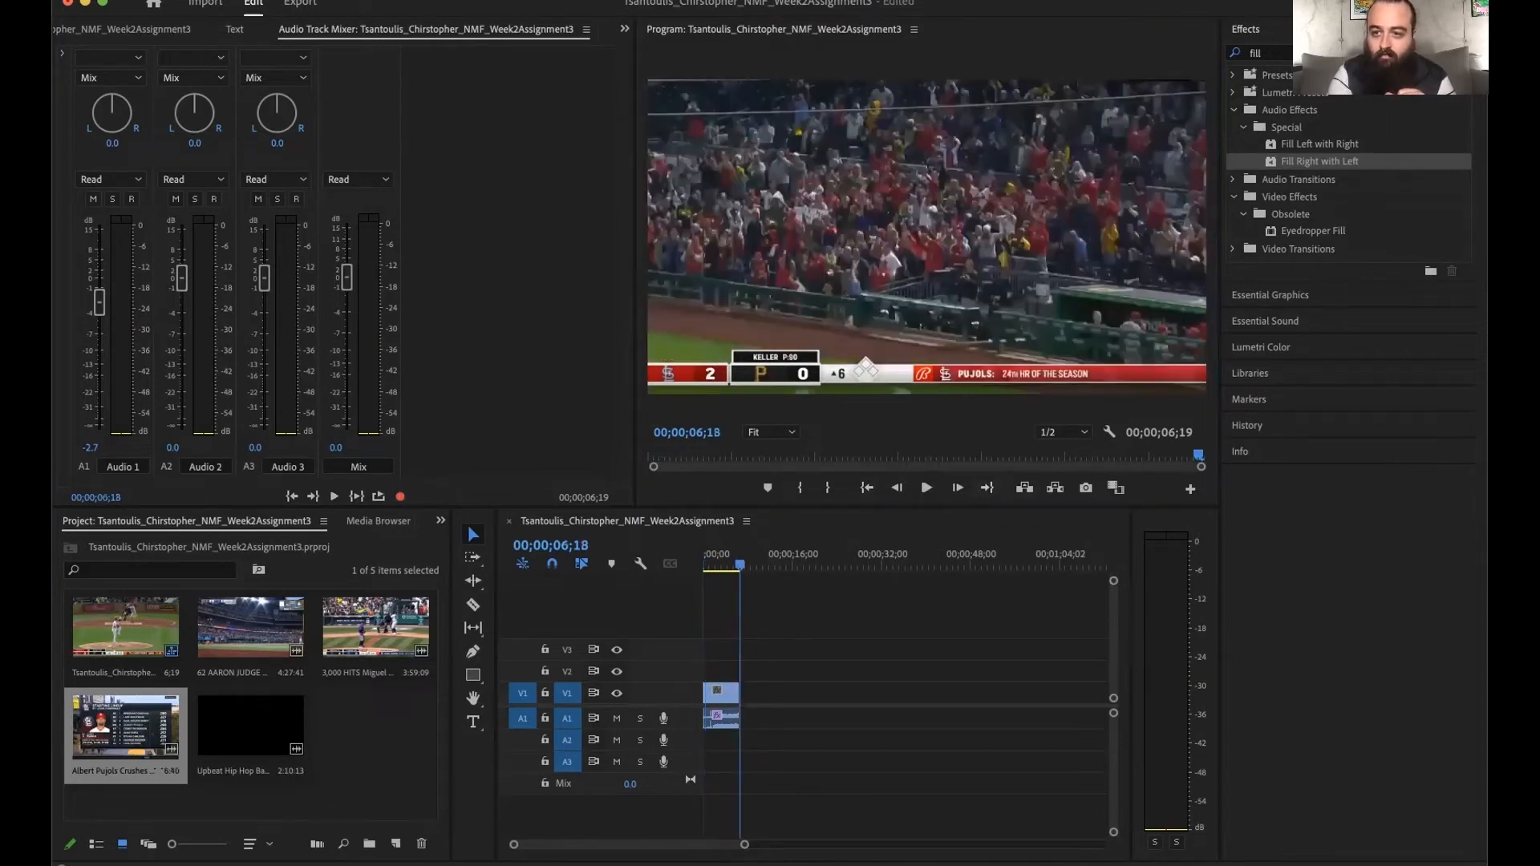
- Clear the effects search, look through the Video Transitions folder, and deselect the project clip
click(1384, 53)
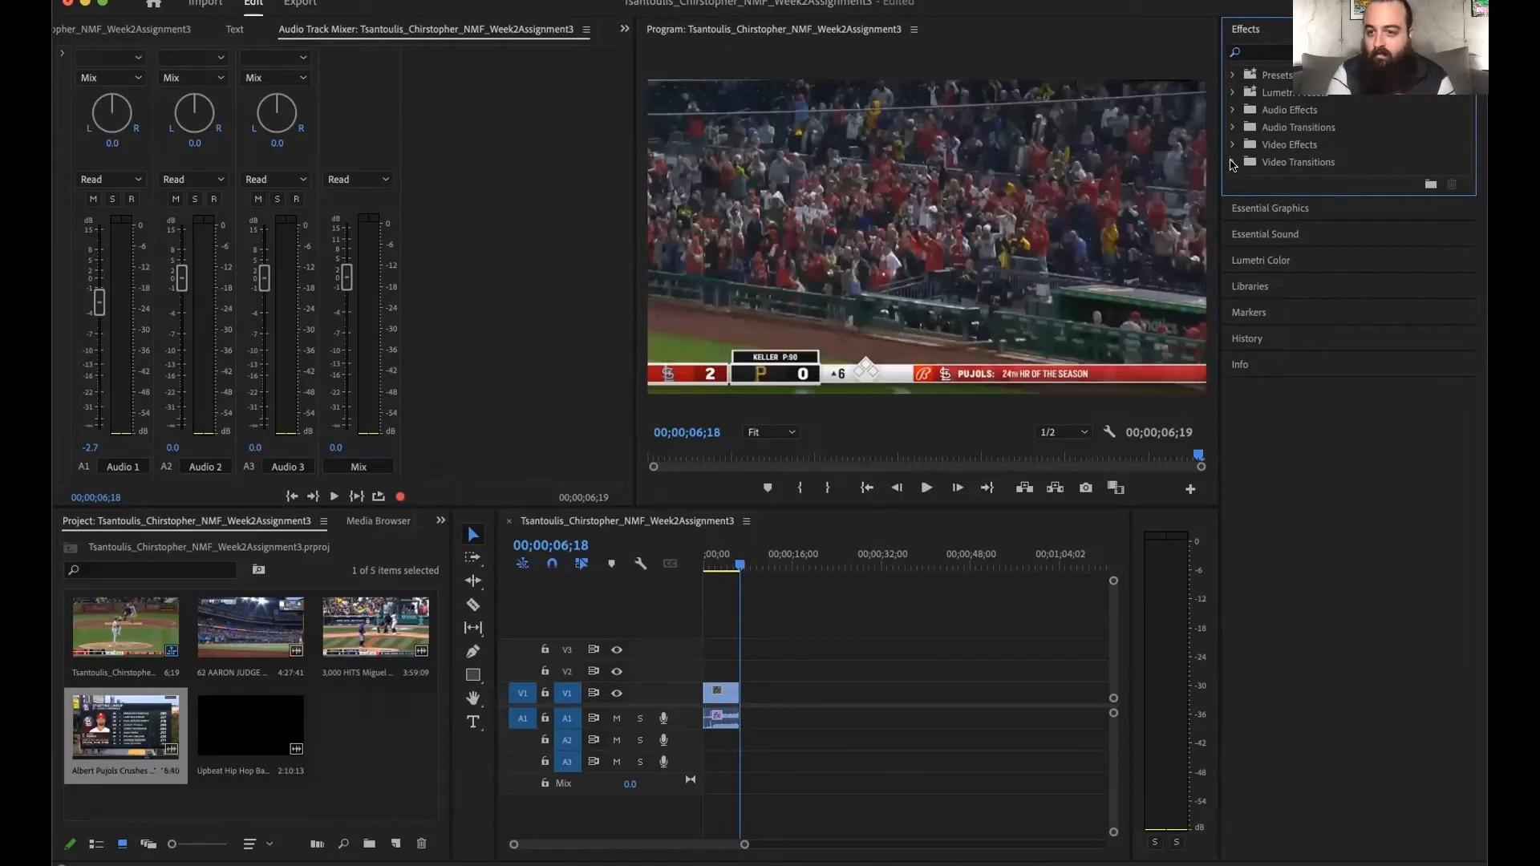
click(1232, 162)
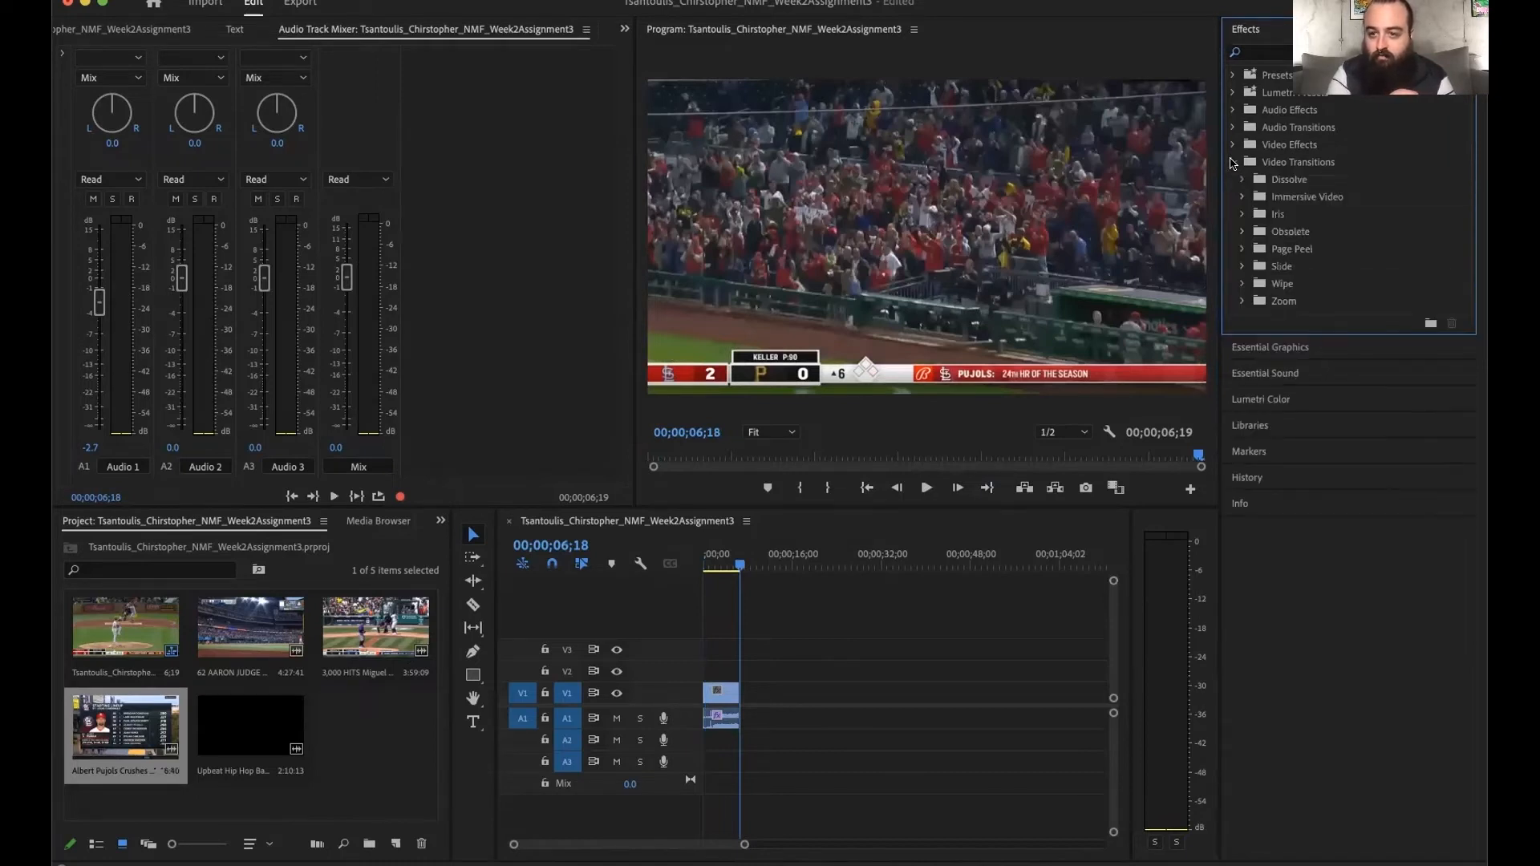
click(1233, 145)
click(1233, 143)
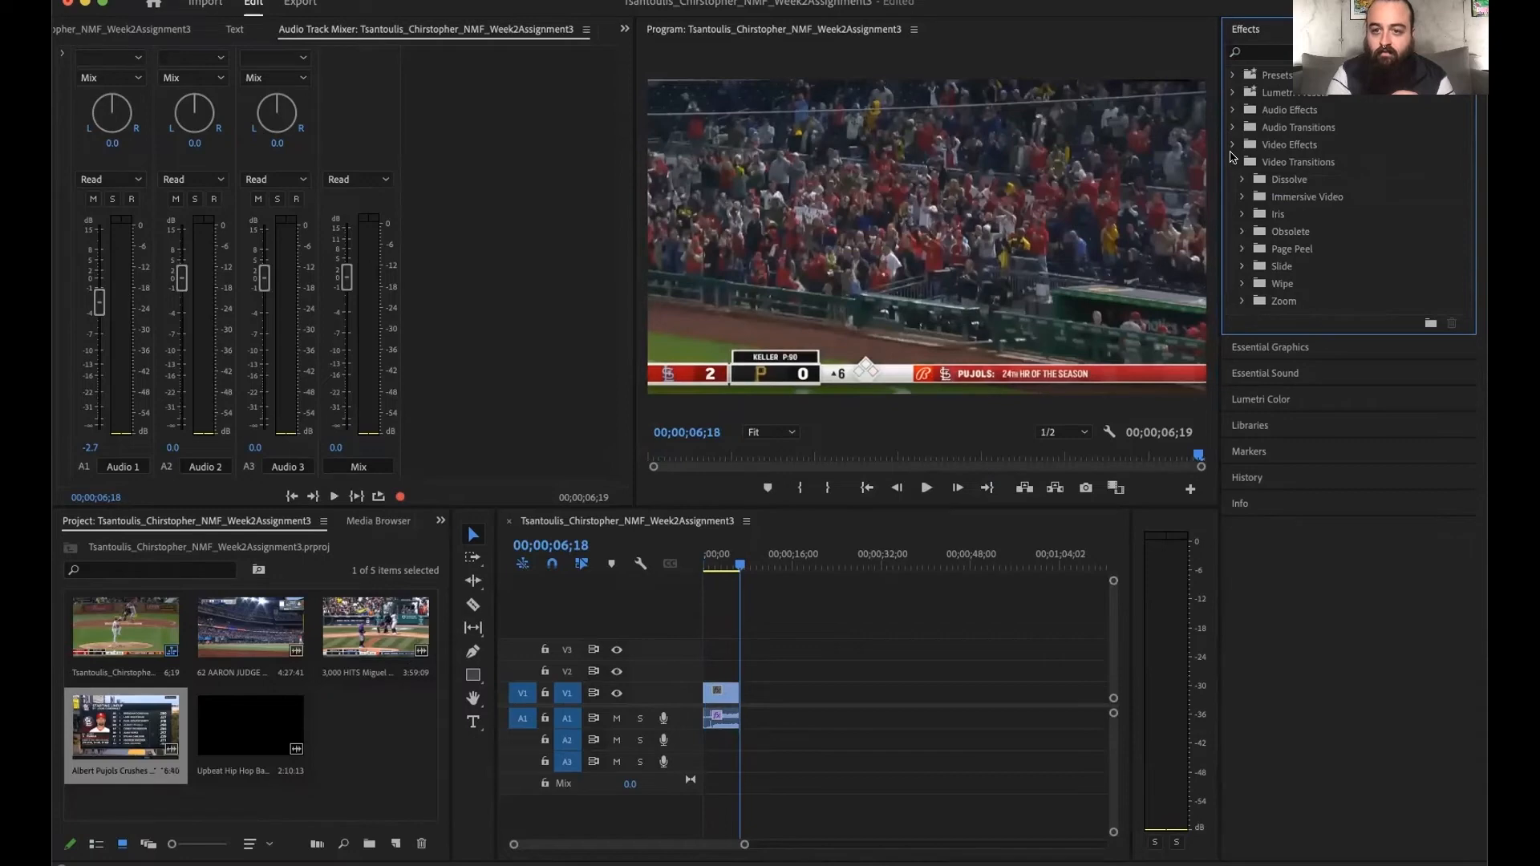
click(1233, 162)
click(320, 799)
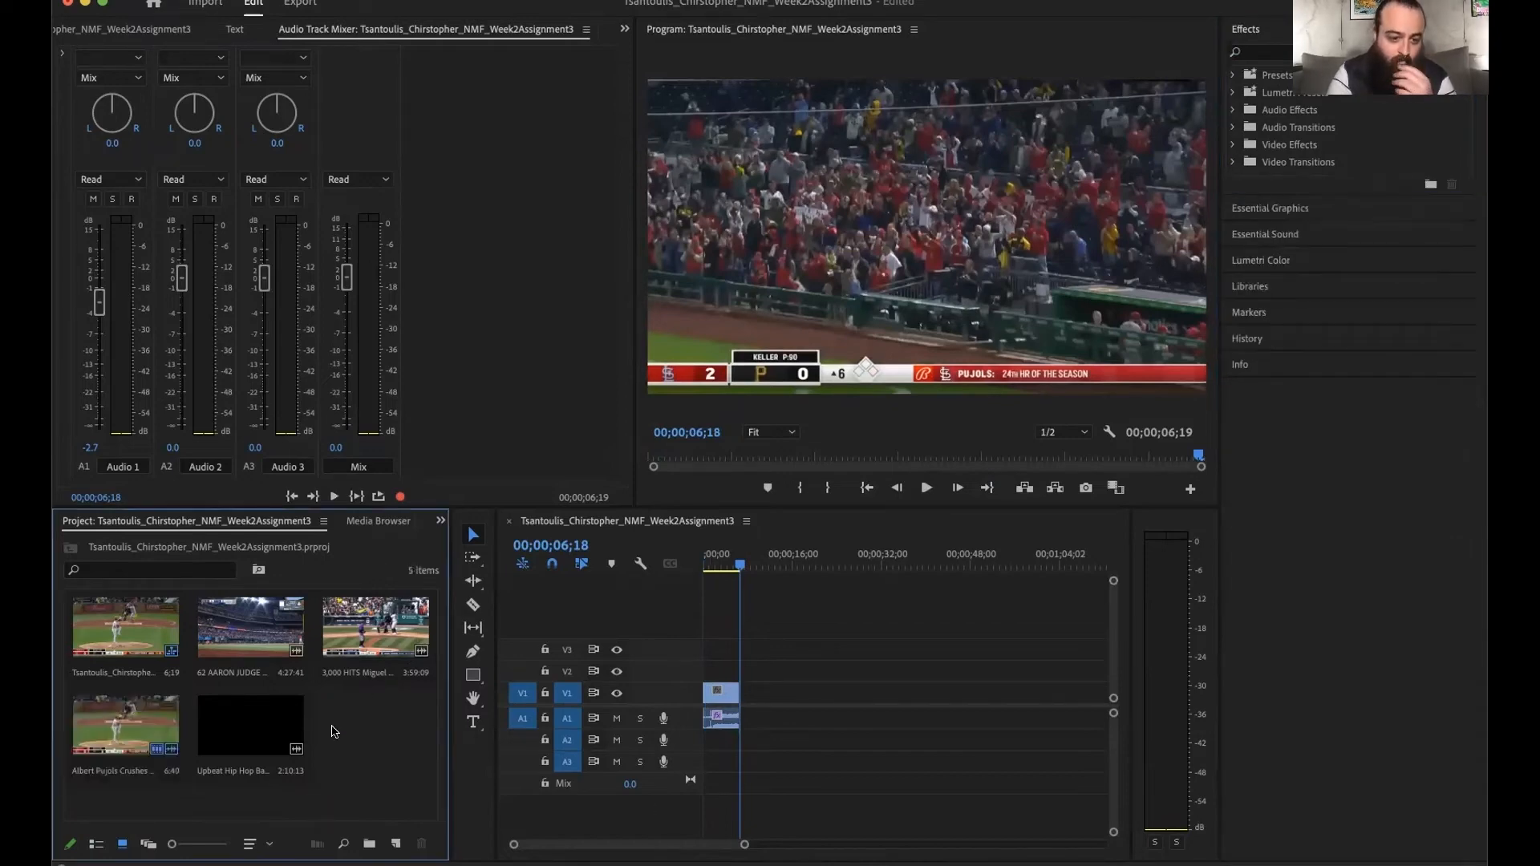
- Open the 3,000 HITS Miguel Cabrera clip in the Source Monitor, mark its Out point at 00:00:07:09, and check both ends
double_click(376, 636)
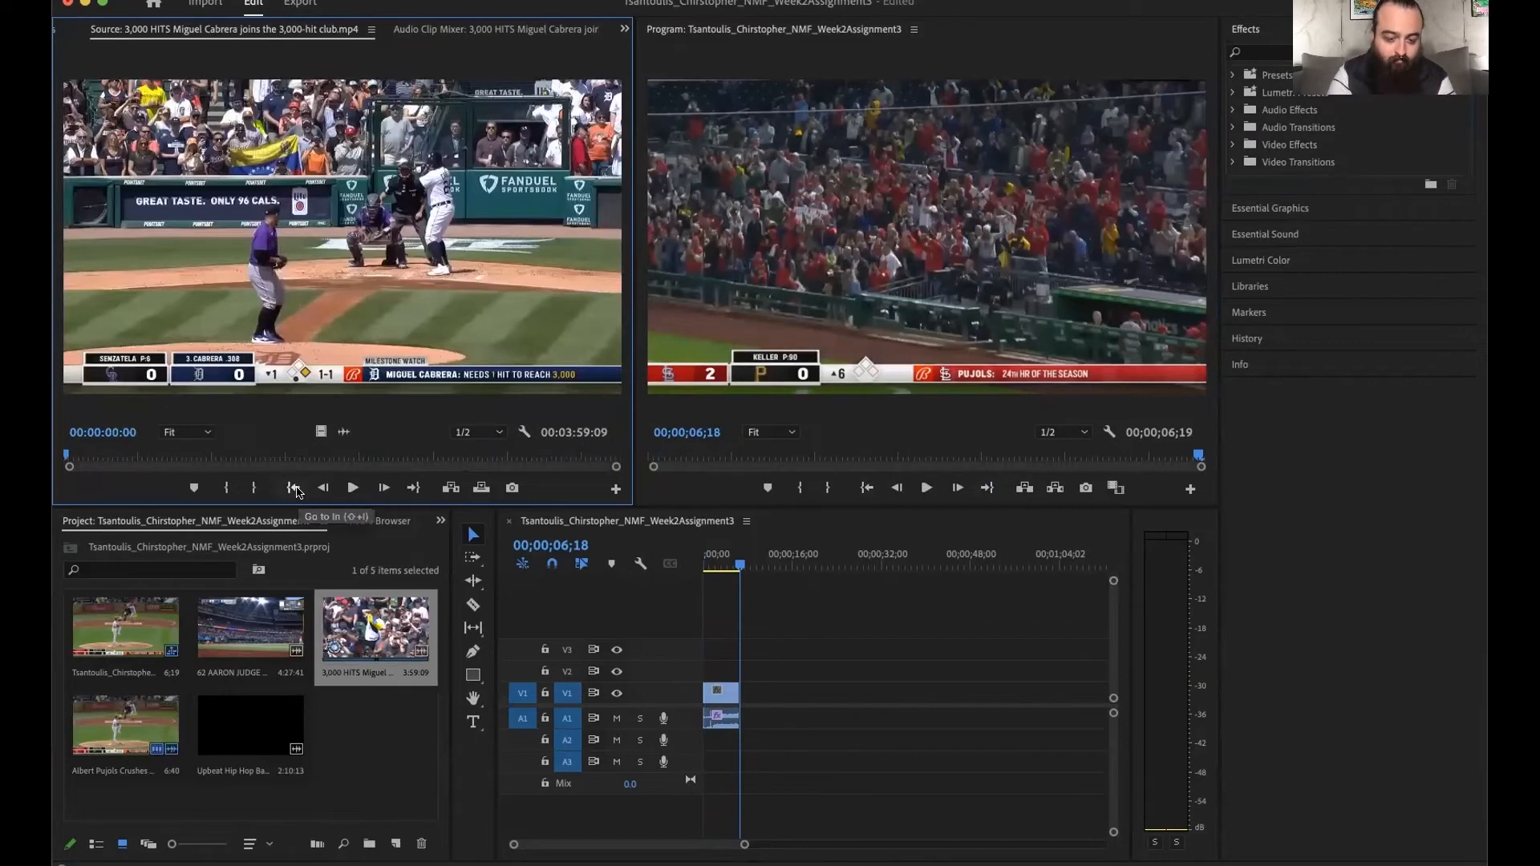
key(space)
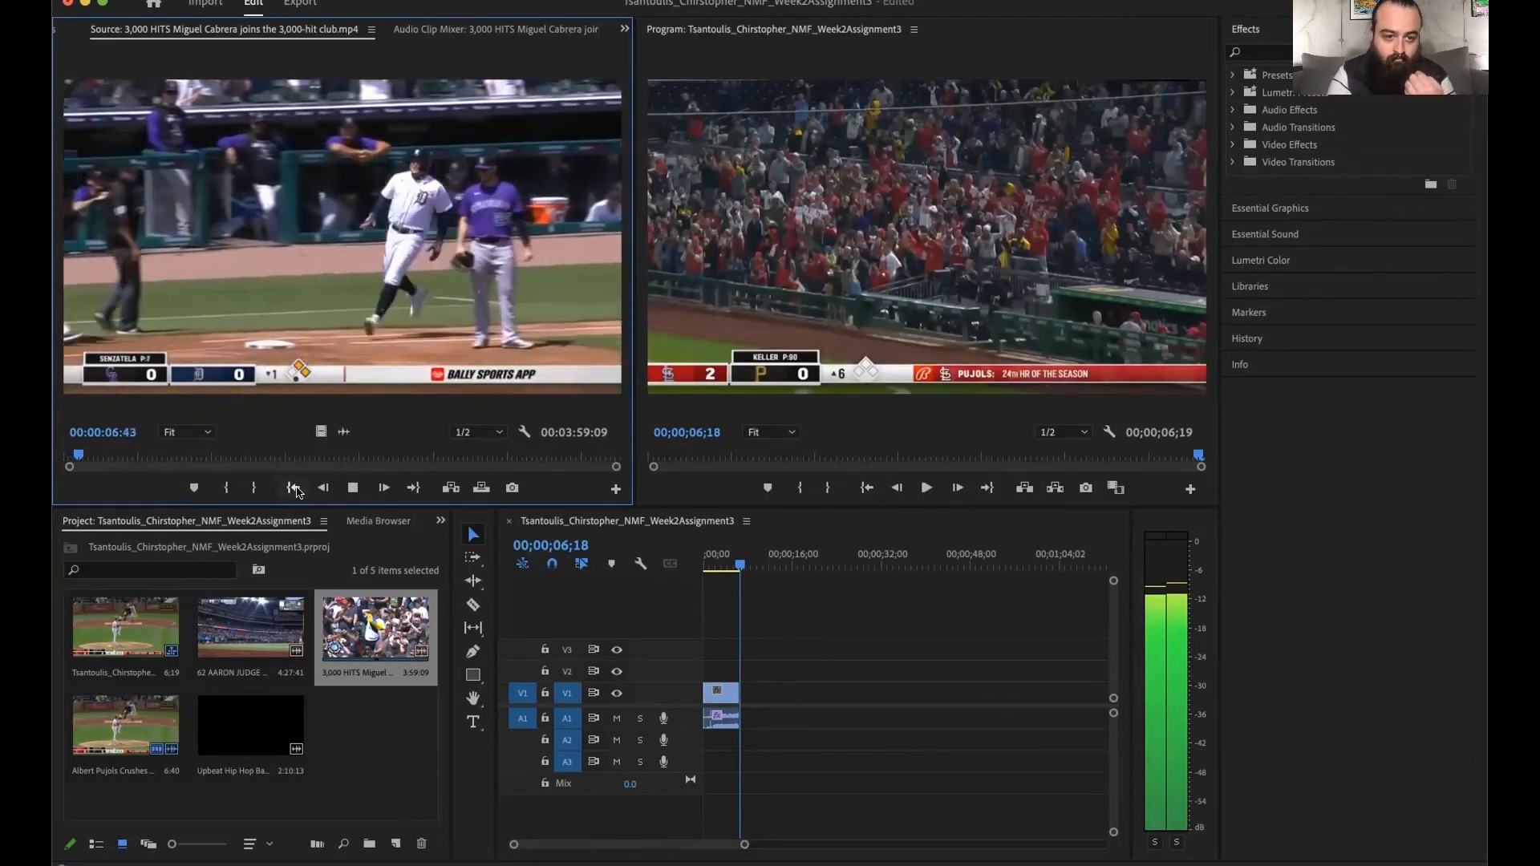
key(space)
key(o)
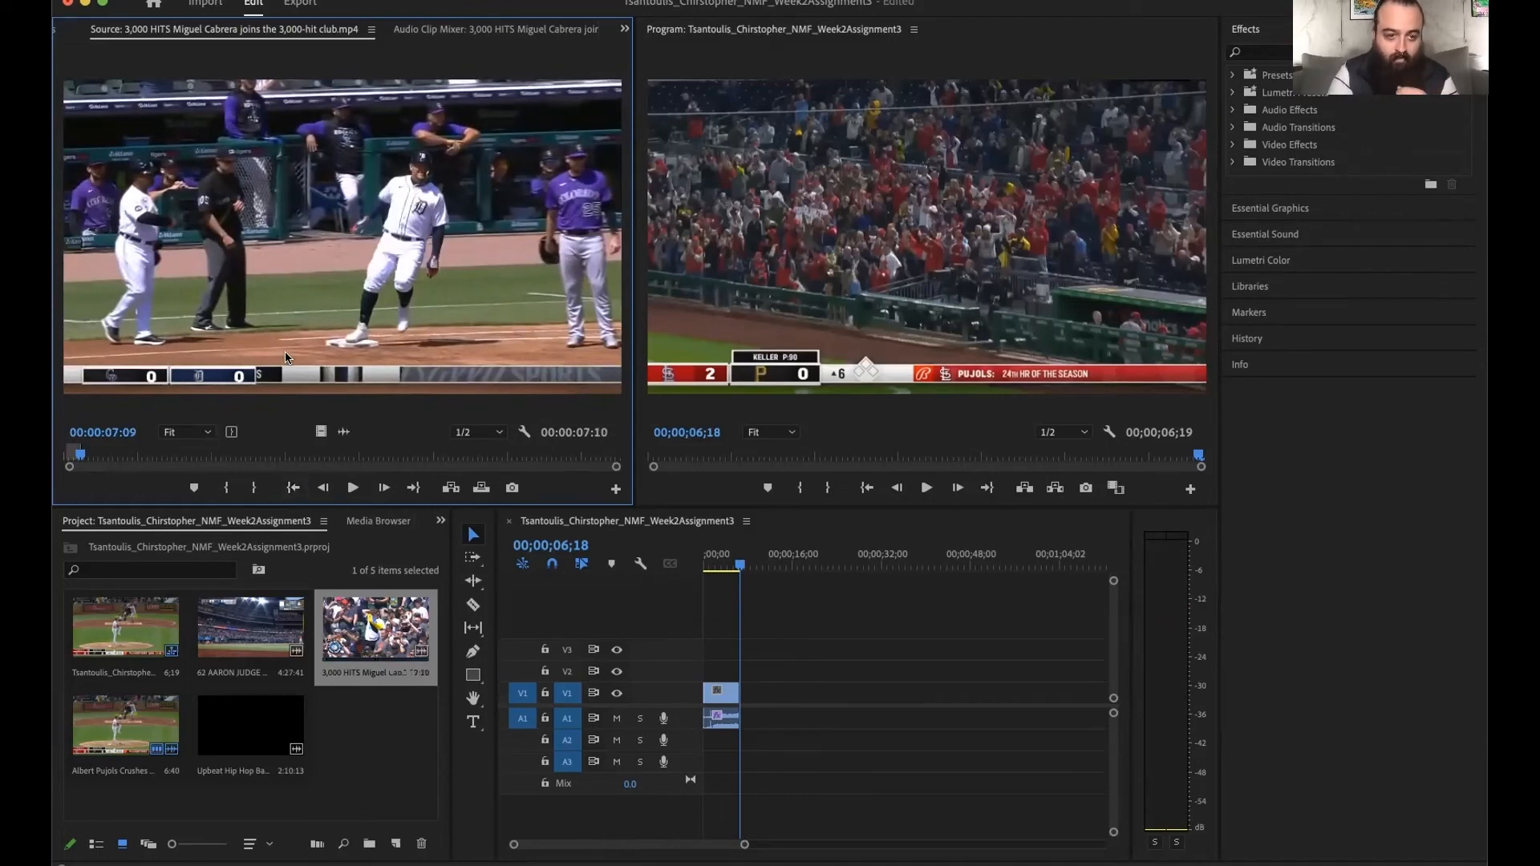
click(295, 489)
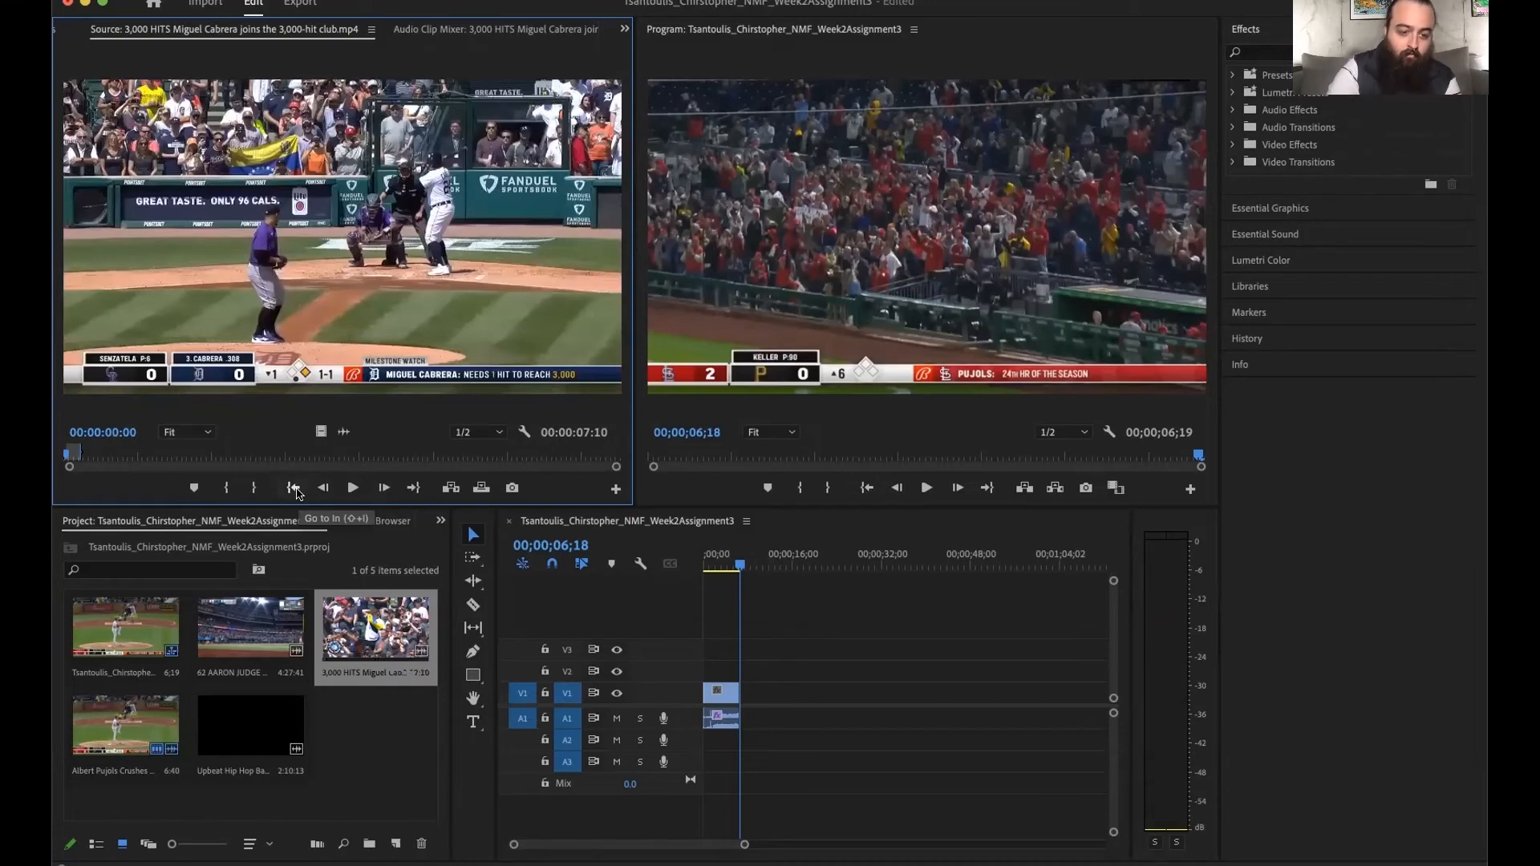
click(413, 488)
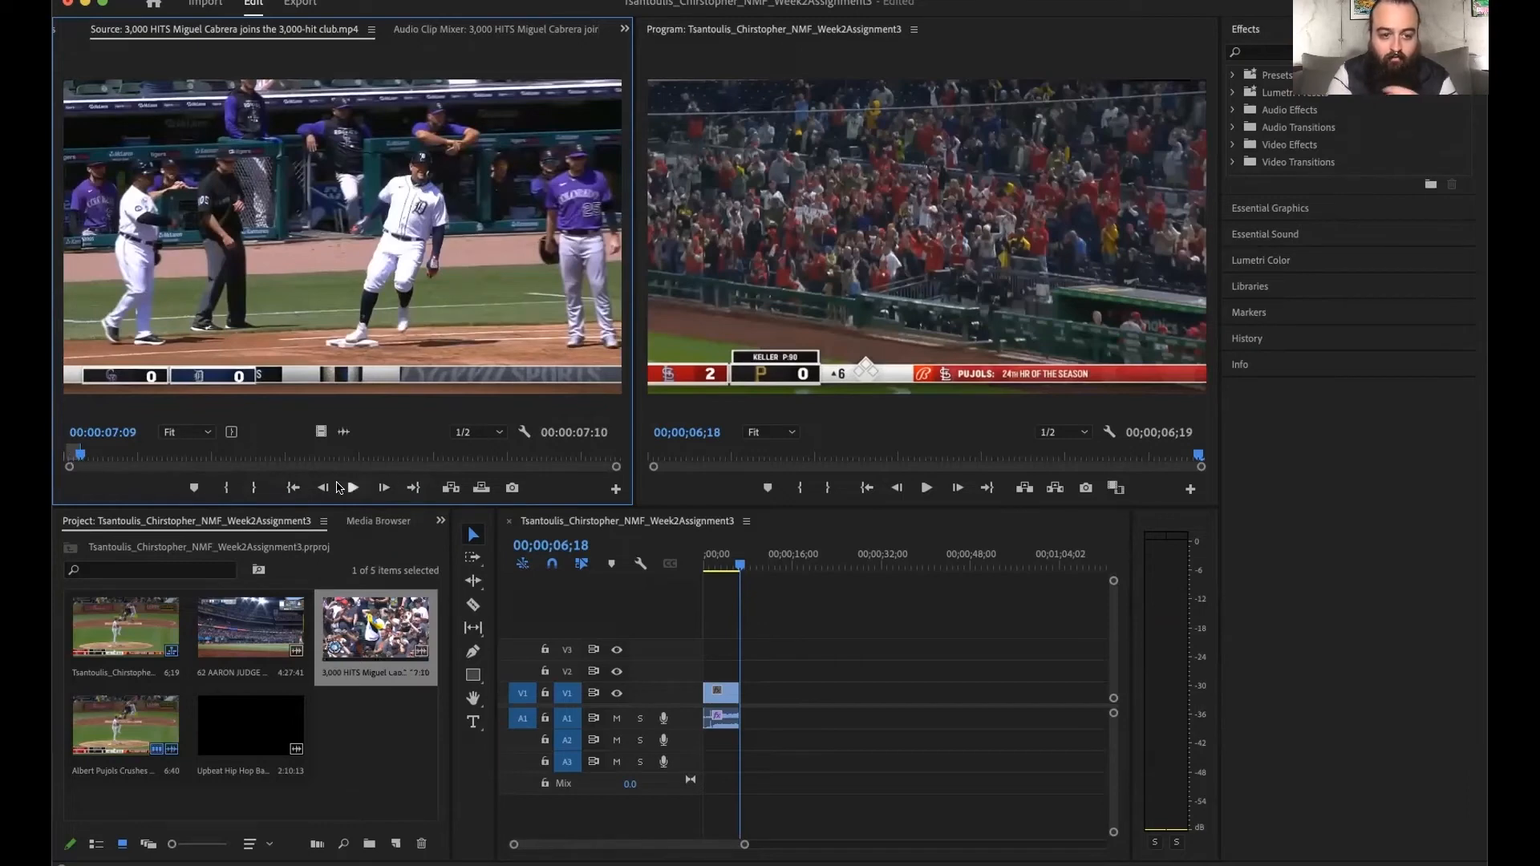
click(292, 489)
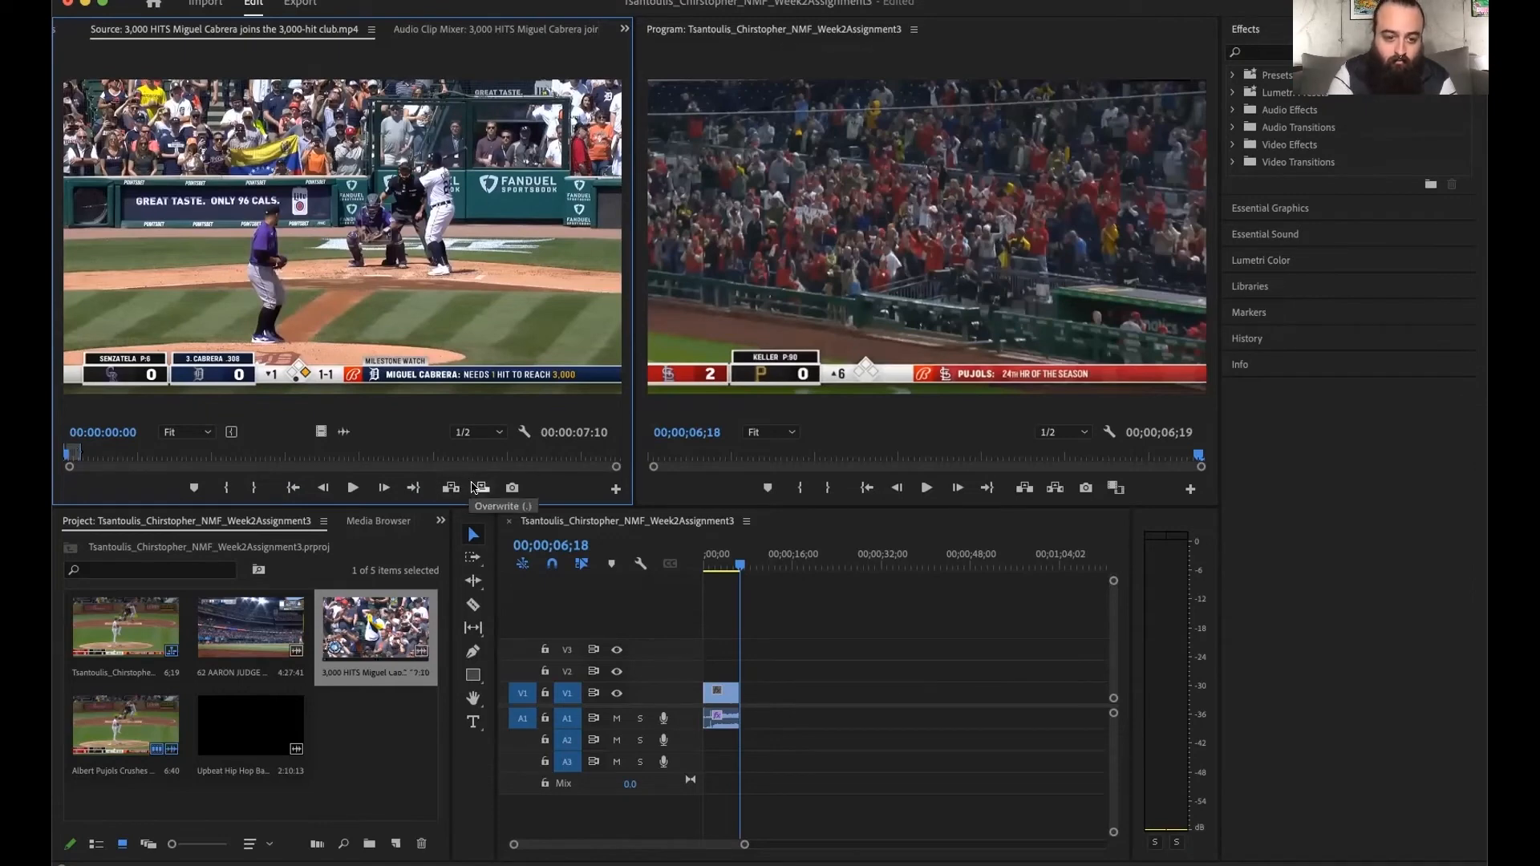
- Place the marked Miguel Cabrera clip directly after the Albert Pujols clip with an Overwrite edit
click(989, 489)
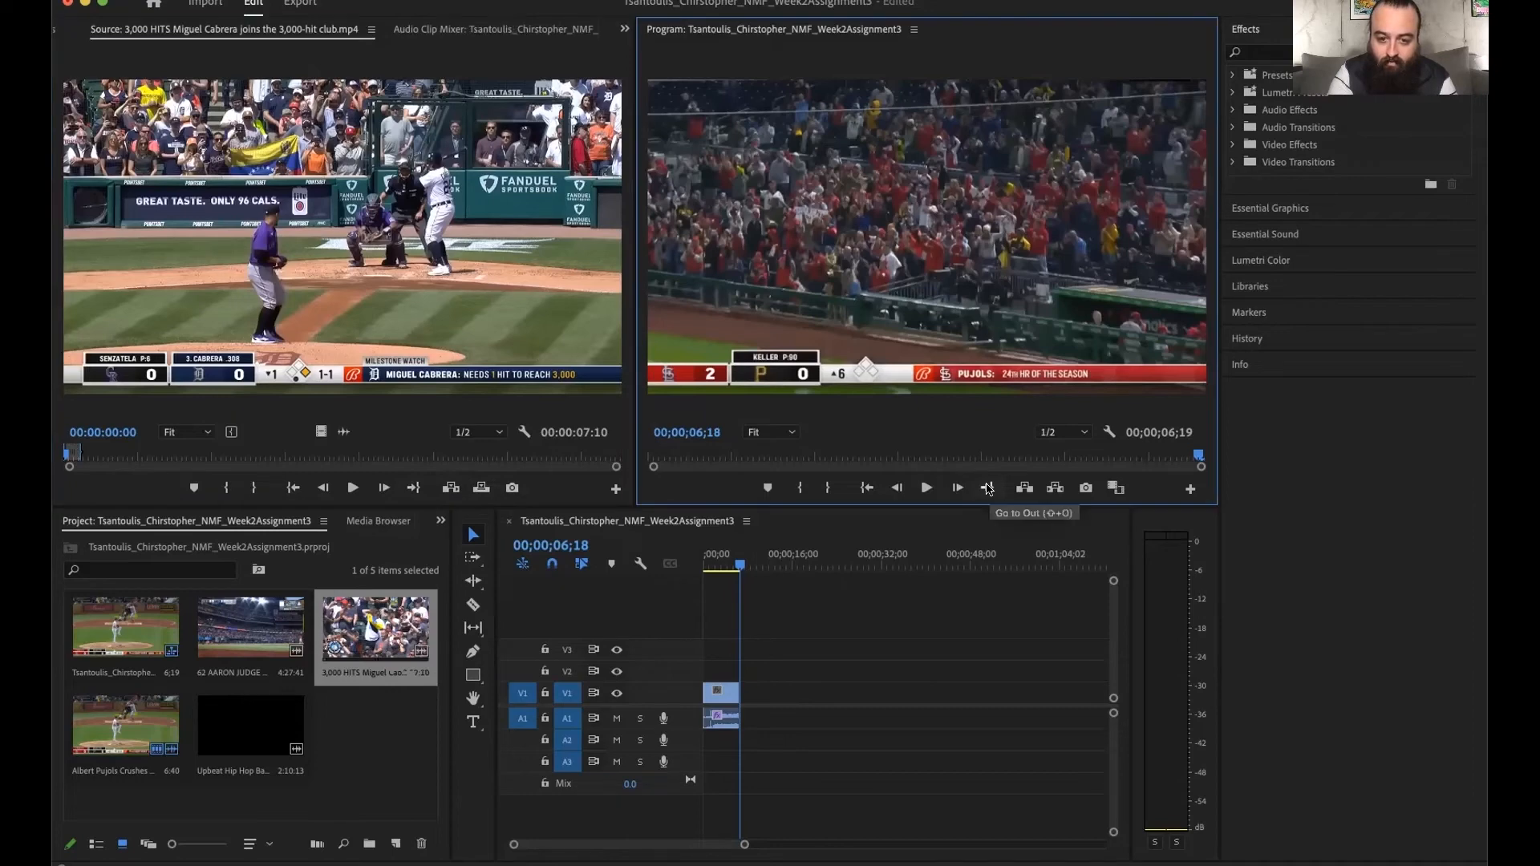
click(486, 492)
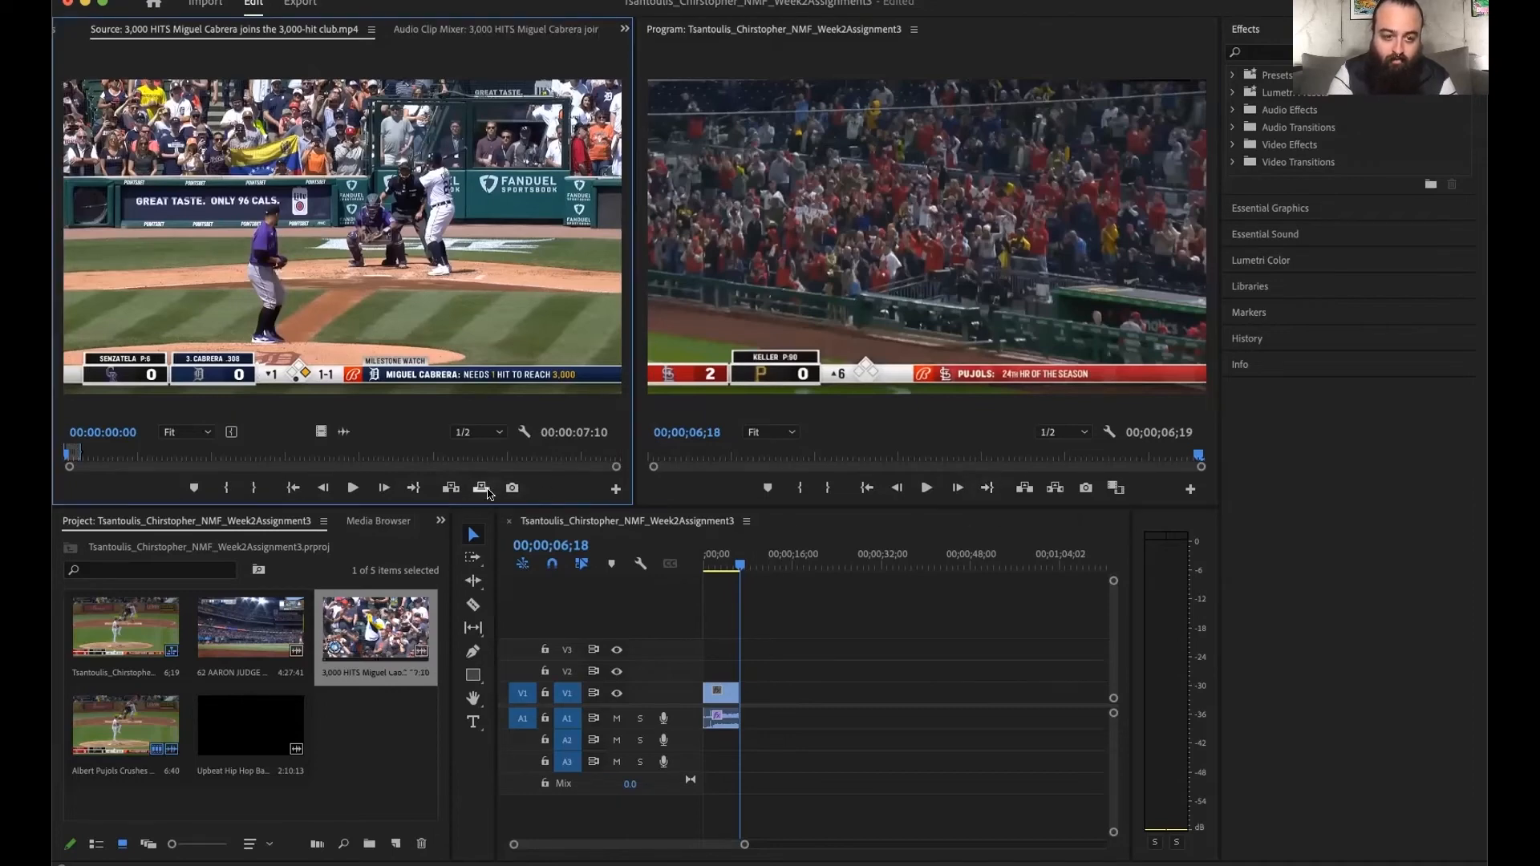
click(481, 488)
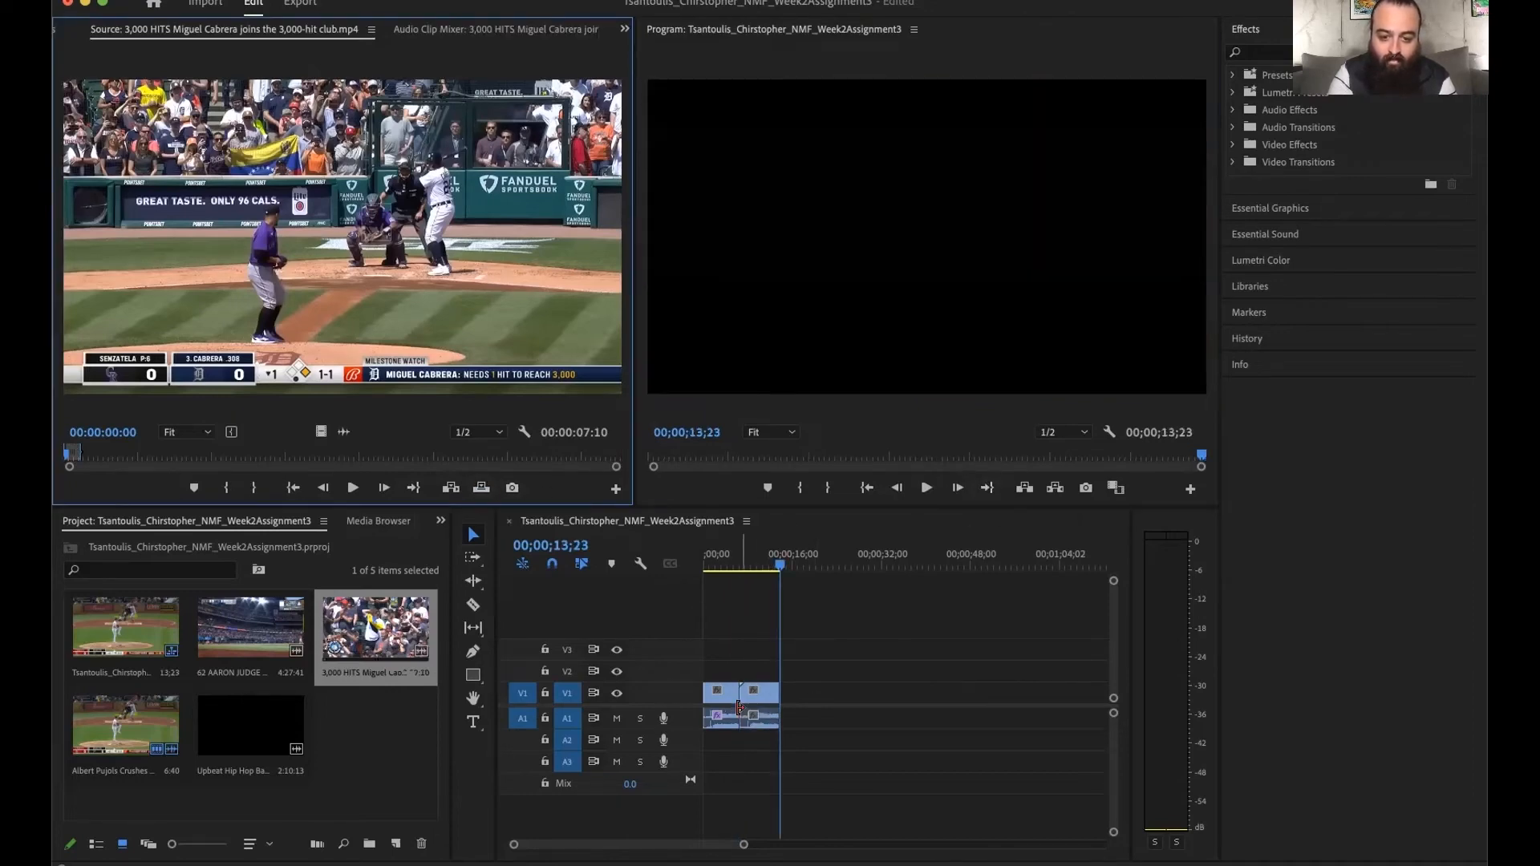
- Play and scrub across the cut between the Pujols and Cabrera clips to compare their frame sizes
click(726, 566)
key(space)
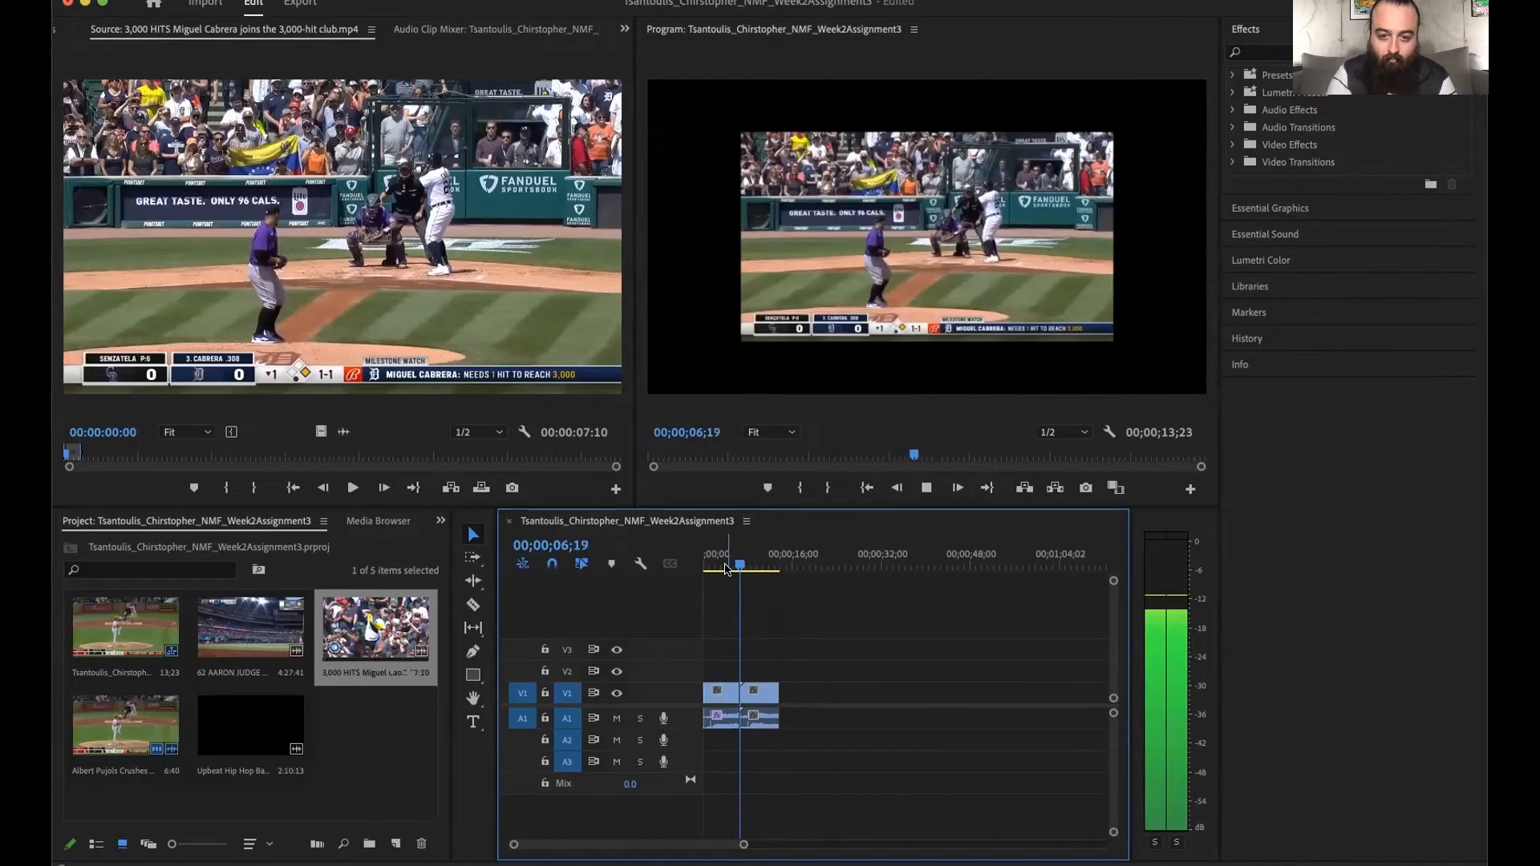
key(space)
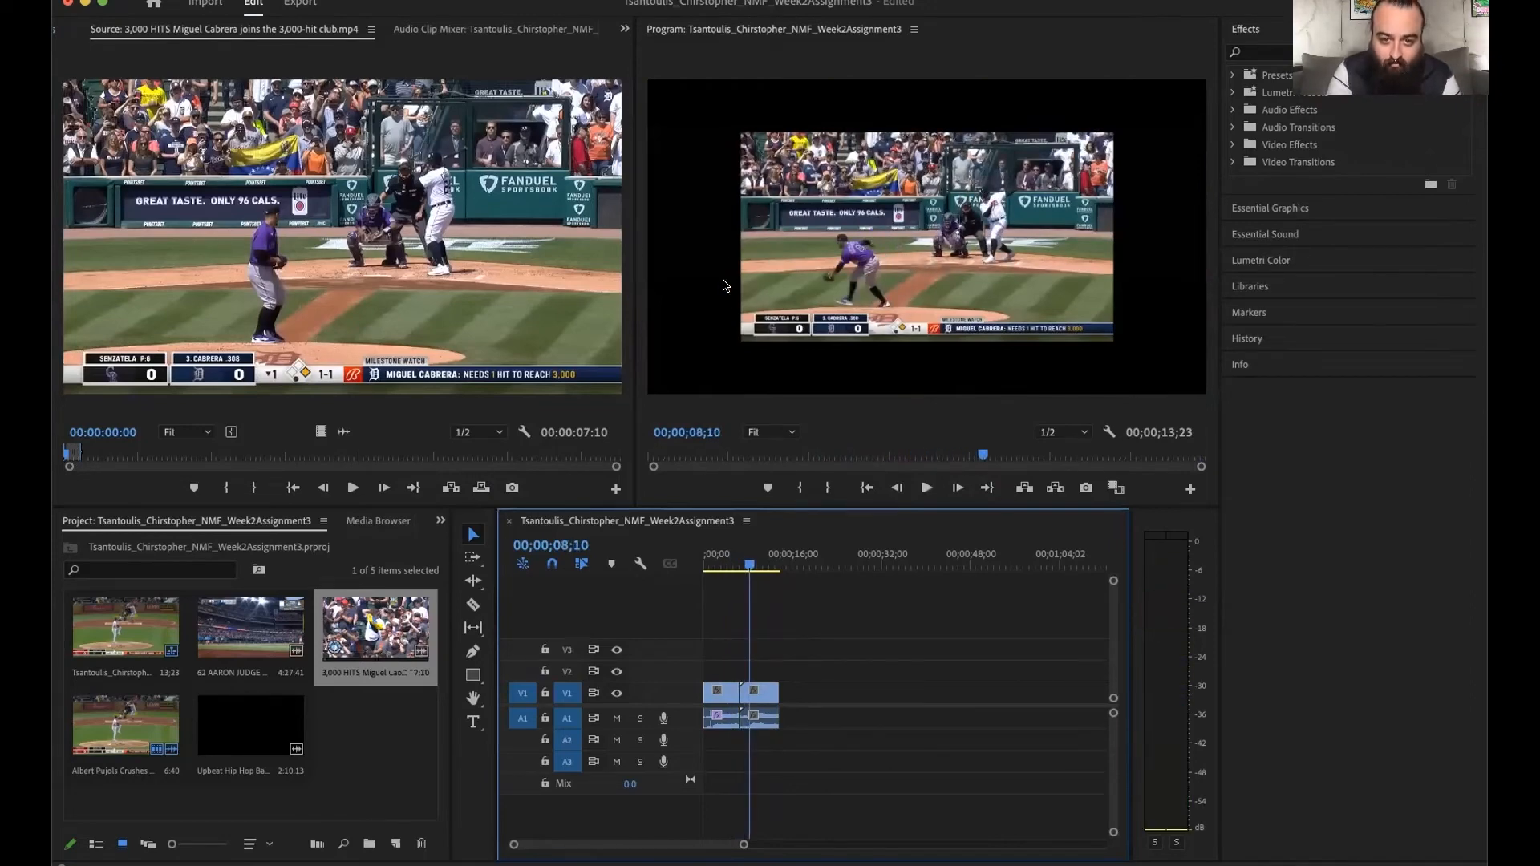
click(957, 93)
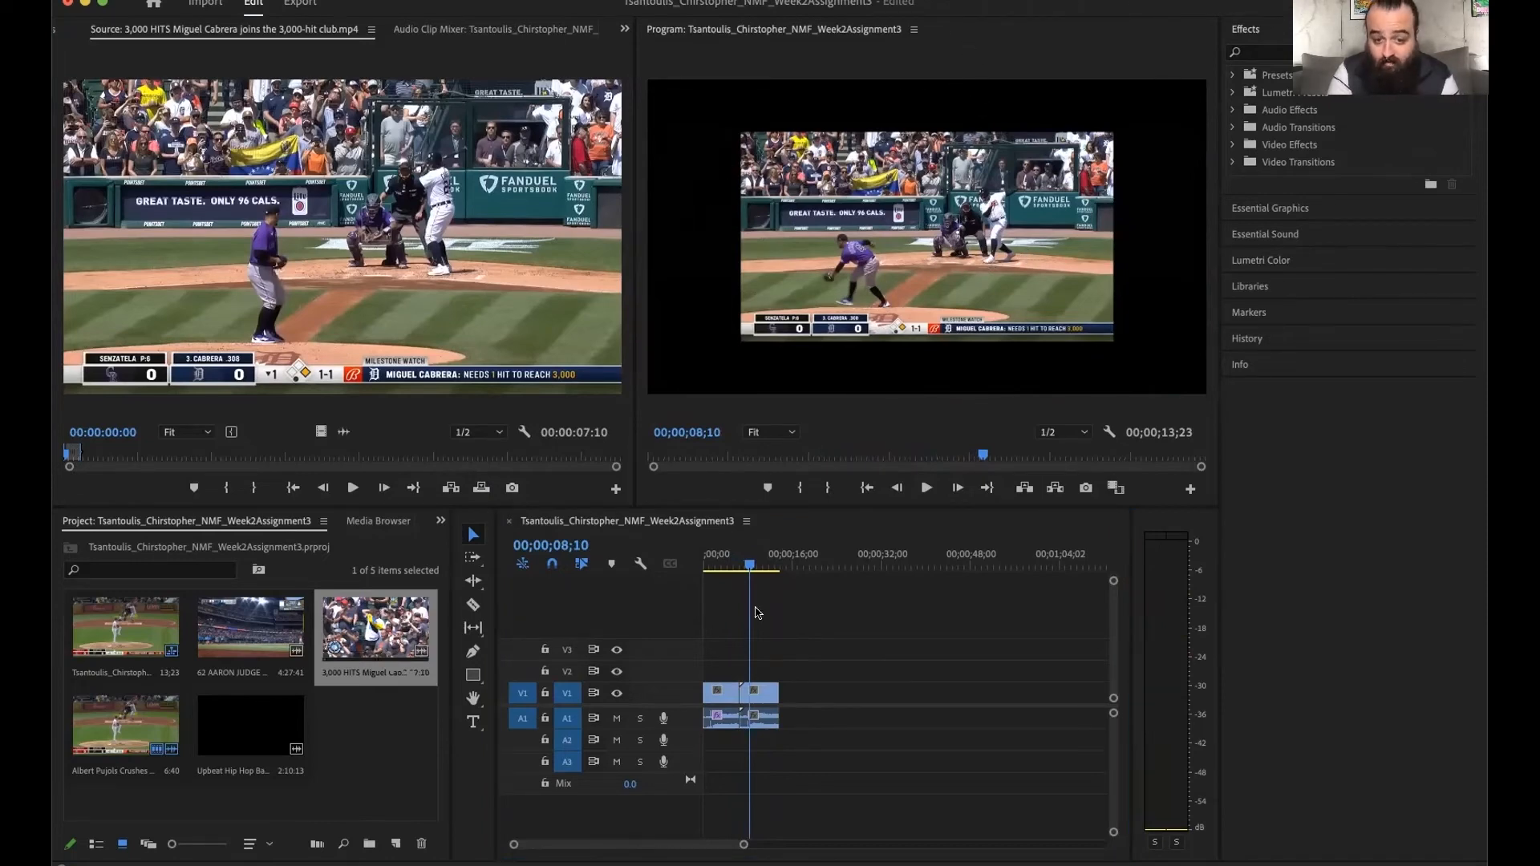
drag(748, 567, 723, 567)
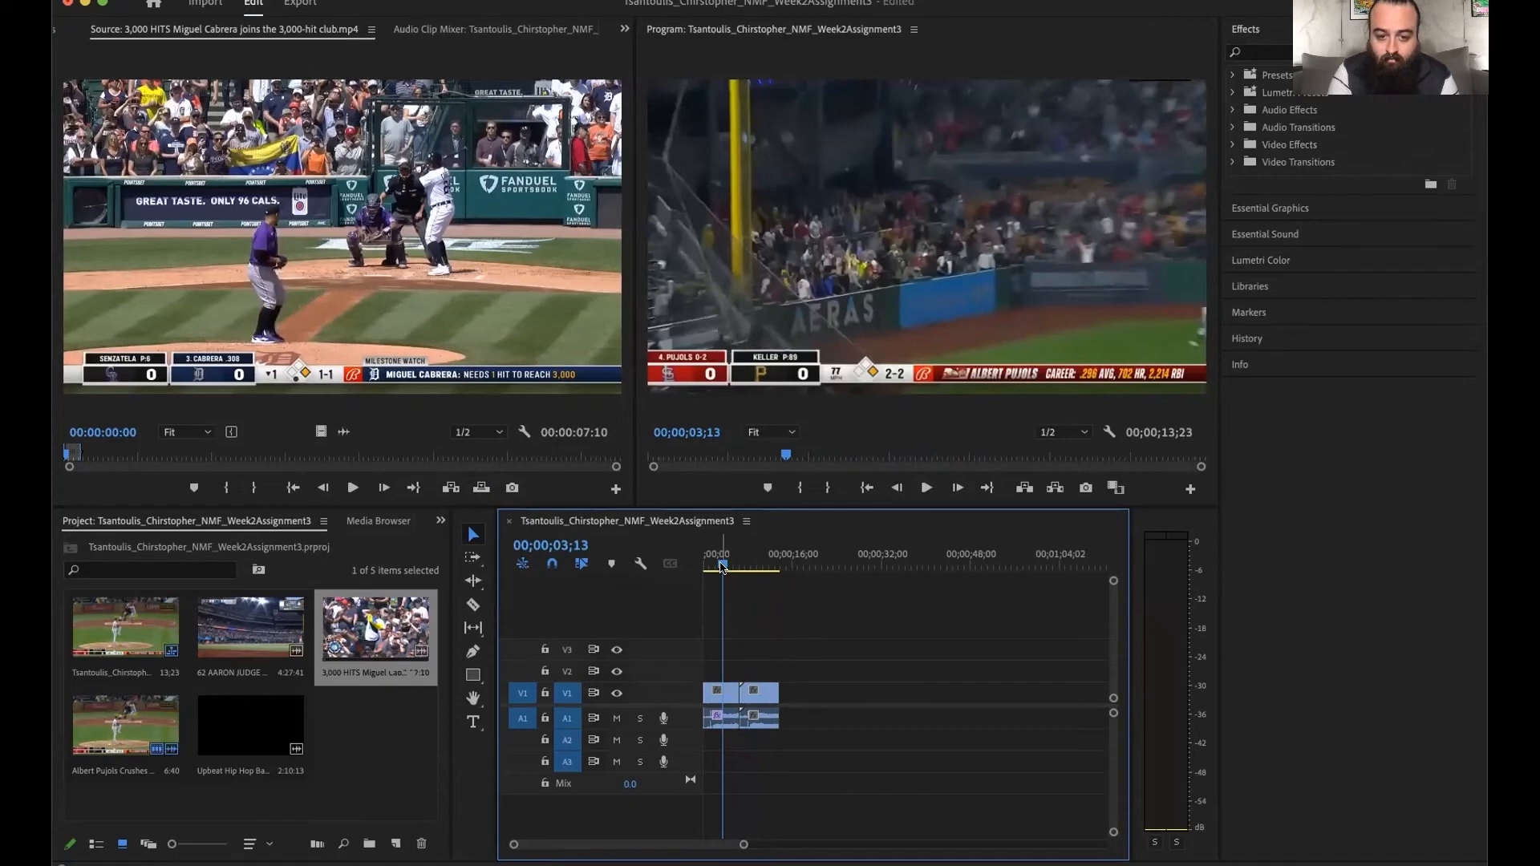
drag(724, 568, 746, 567)
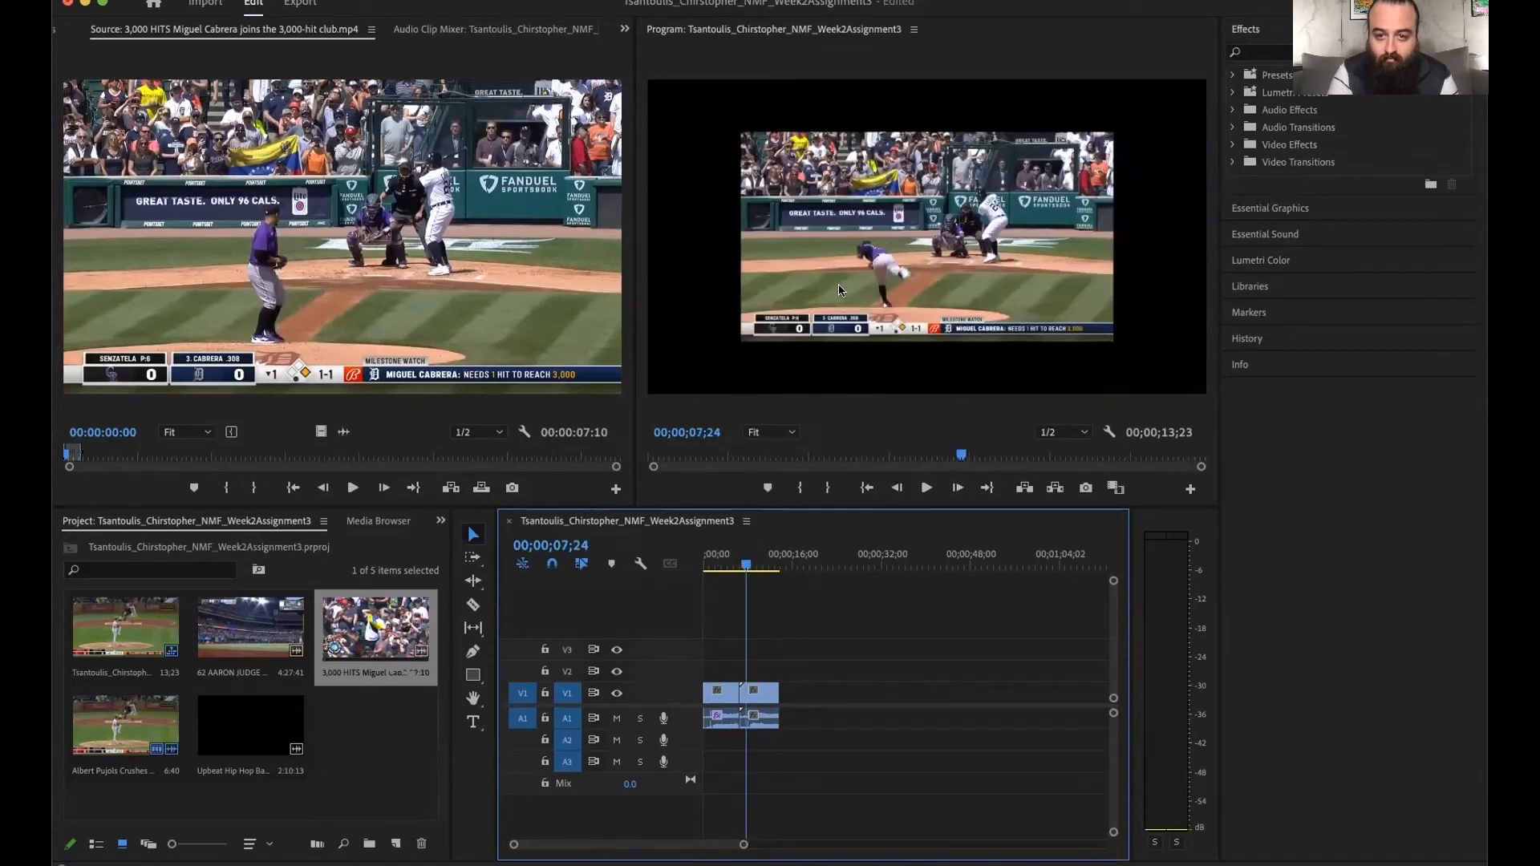
- Scale up the Miguel Cabrera clip to fill the whole program frame, and deselect it in the monitor
click(818, 289)
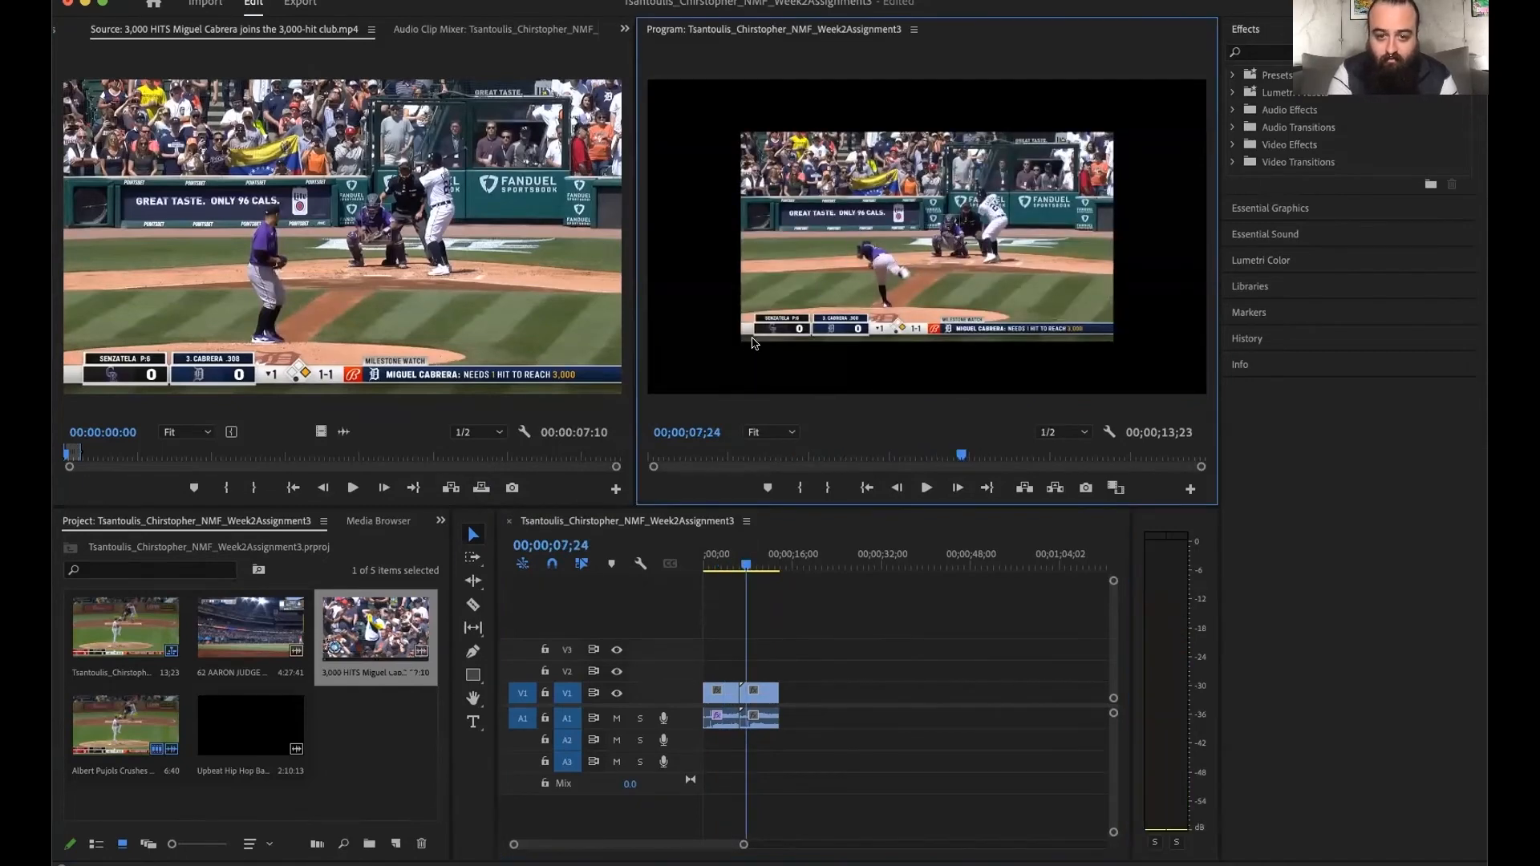
click(806, 290)
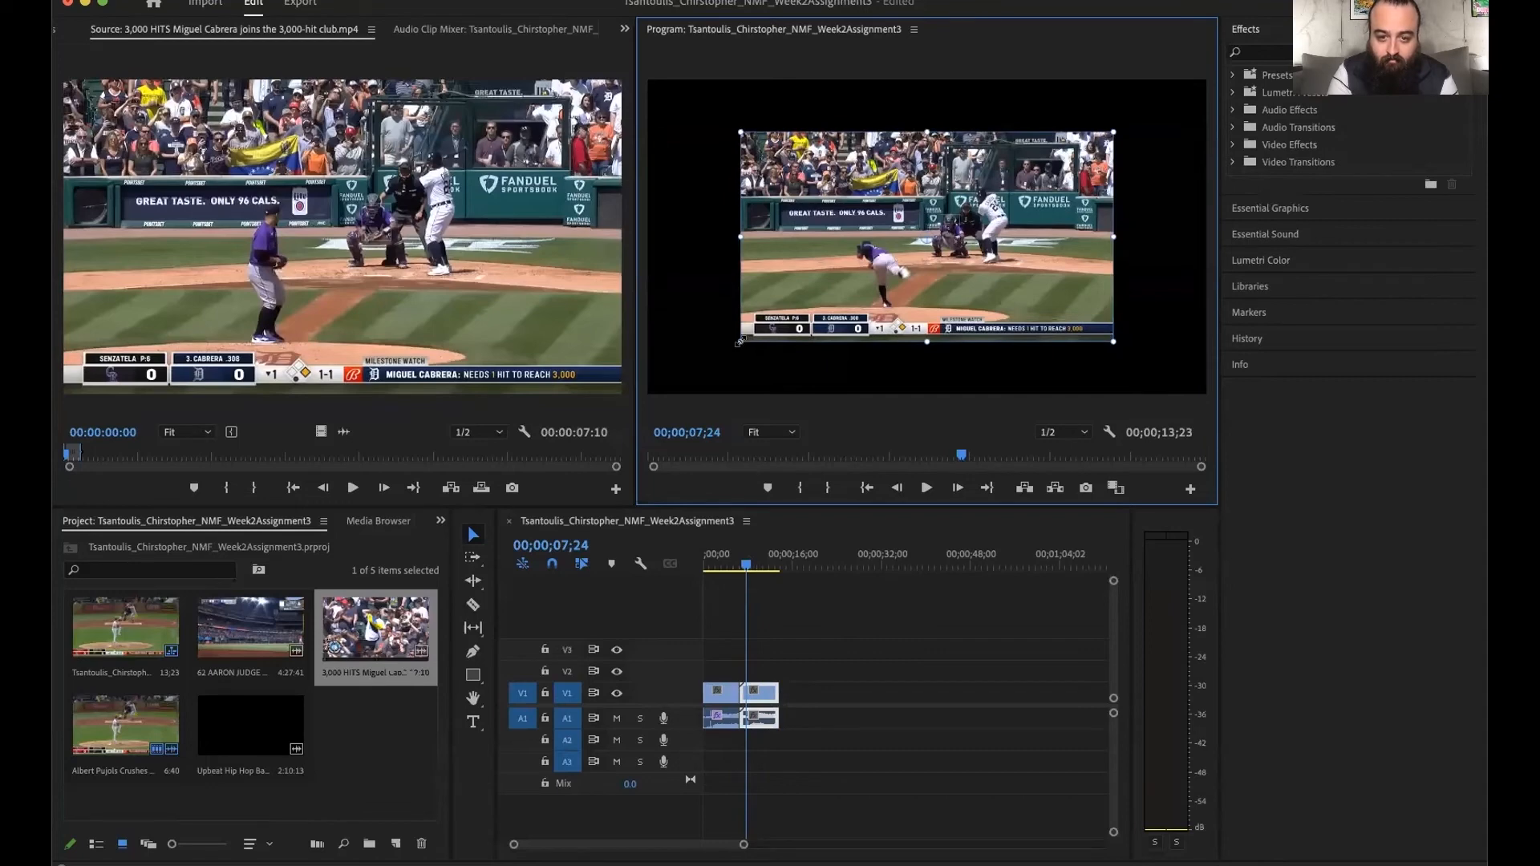
drag(739, 342, 650, 394)
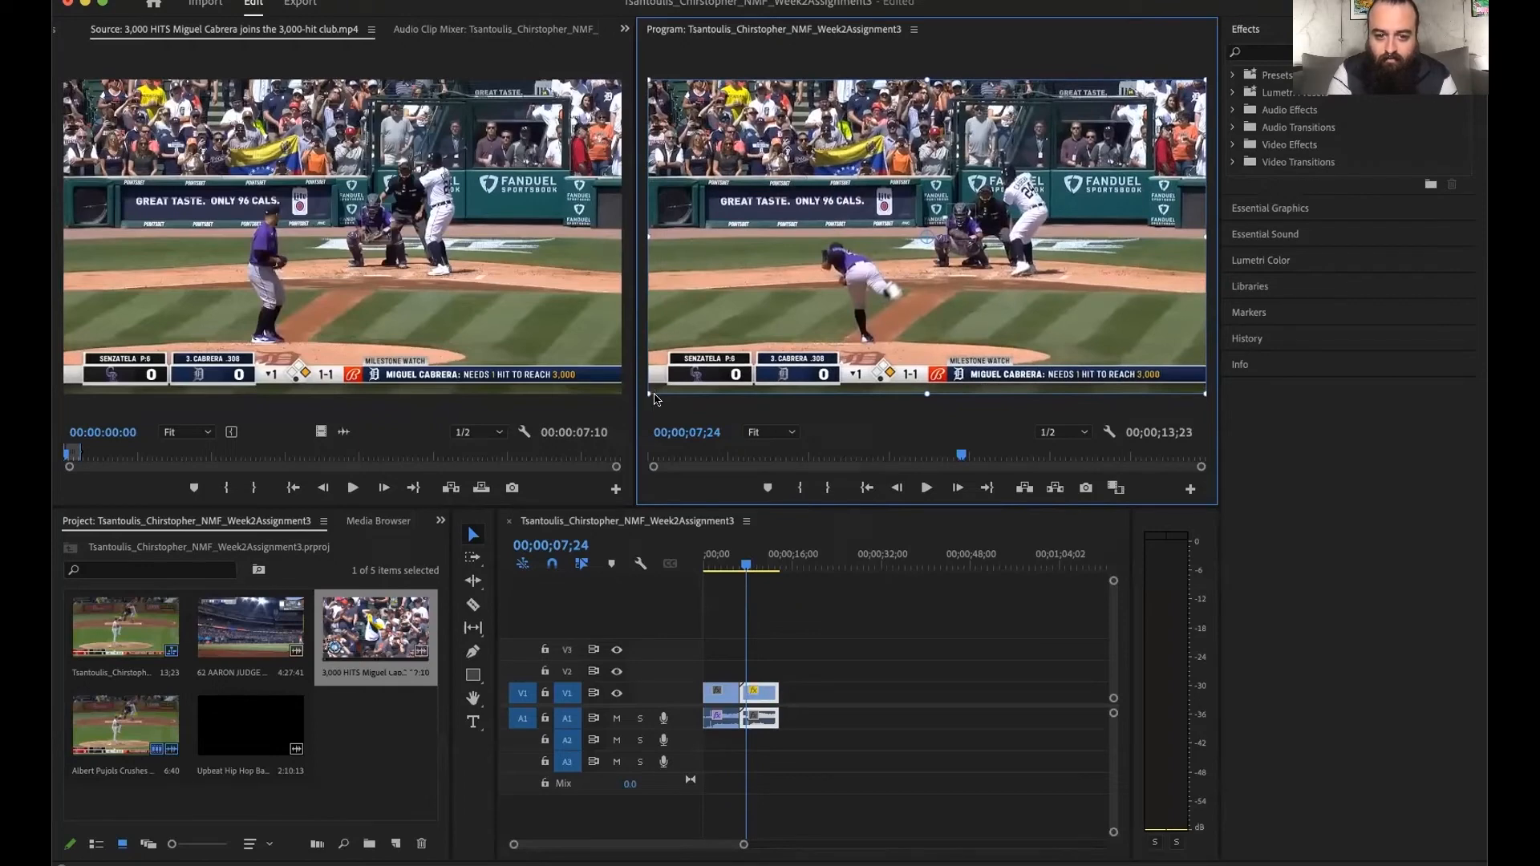
click(653, 405)
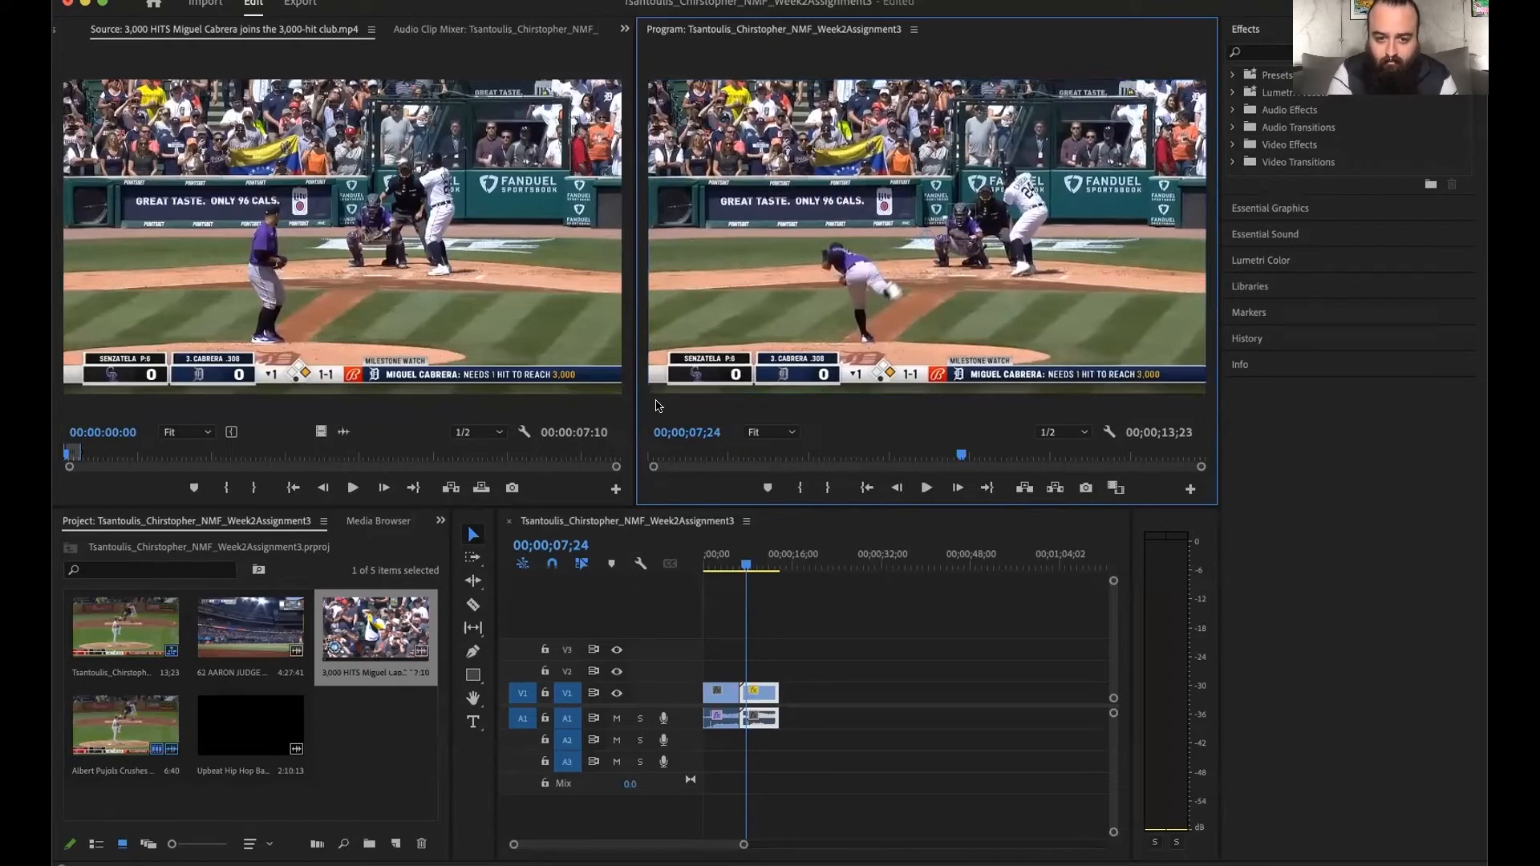
- Play back the resized Cabrera clip and replay the sequence from within the Pujols clip to check the cut
key(space)
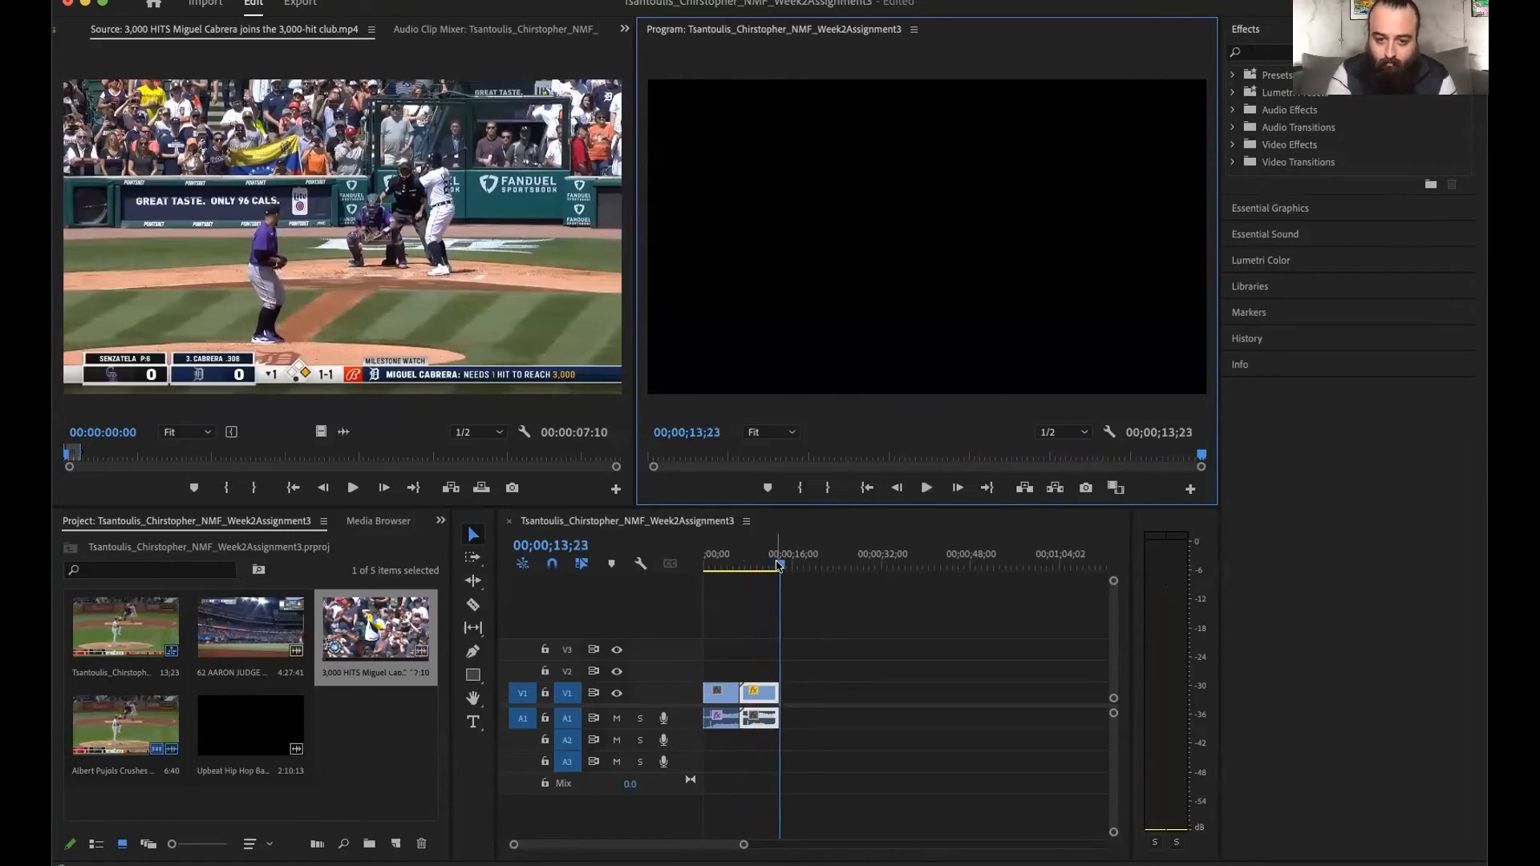
drag(778, 566, 748, 566)
click(723, 567)
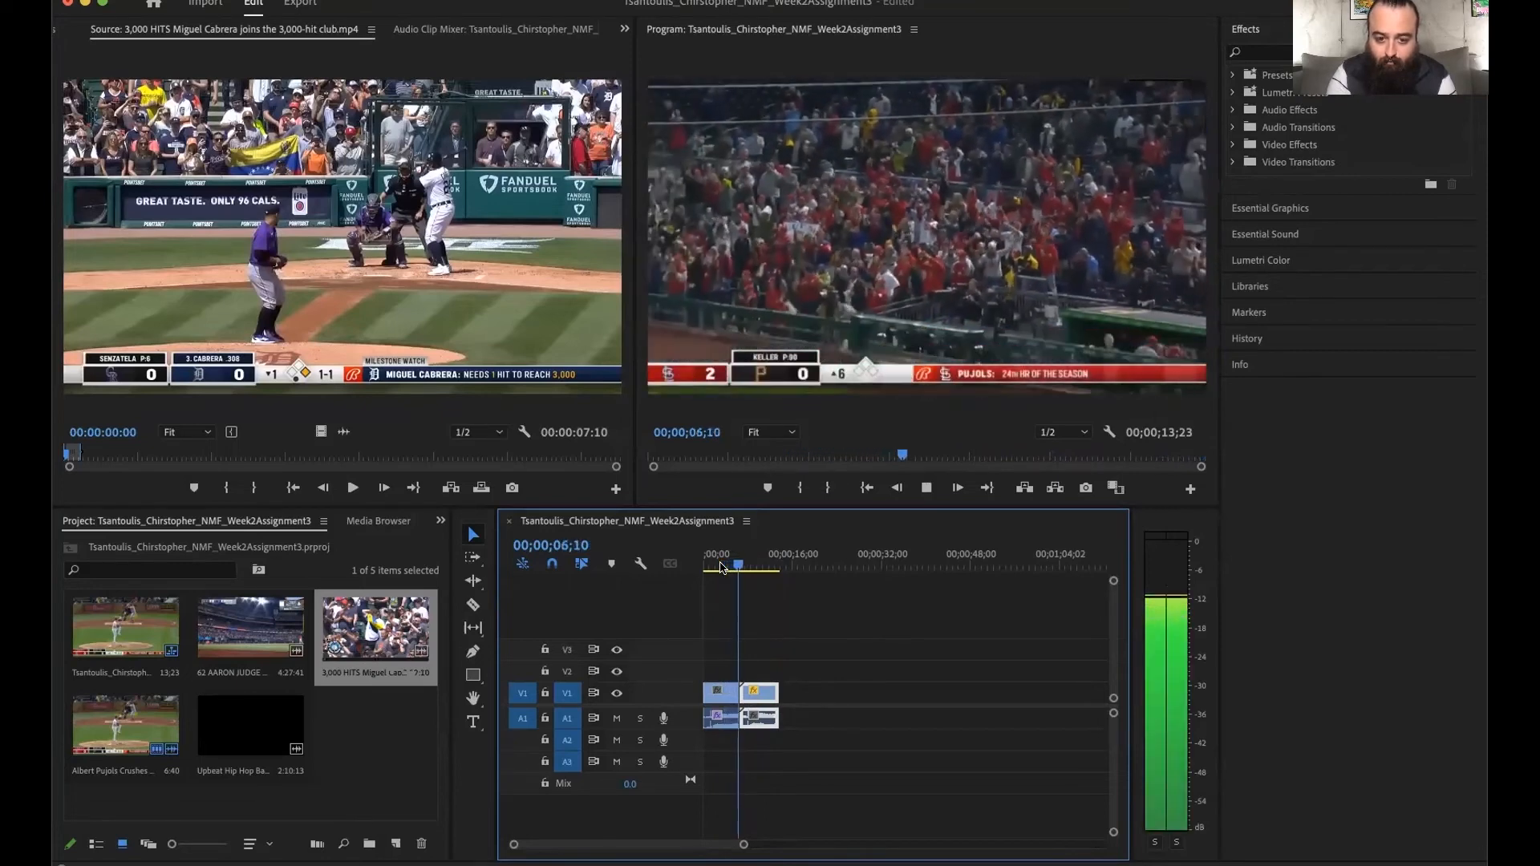
- Stop playback just after the cut and look through the Zoom, Wipe and Slide categories of the video transitions
key(space)
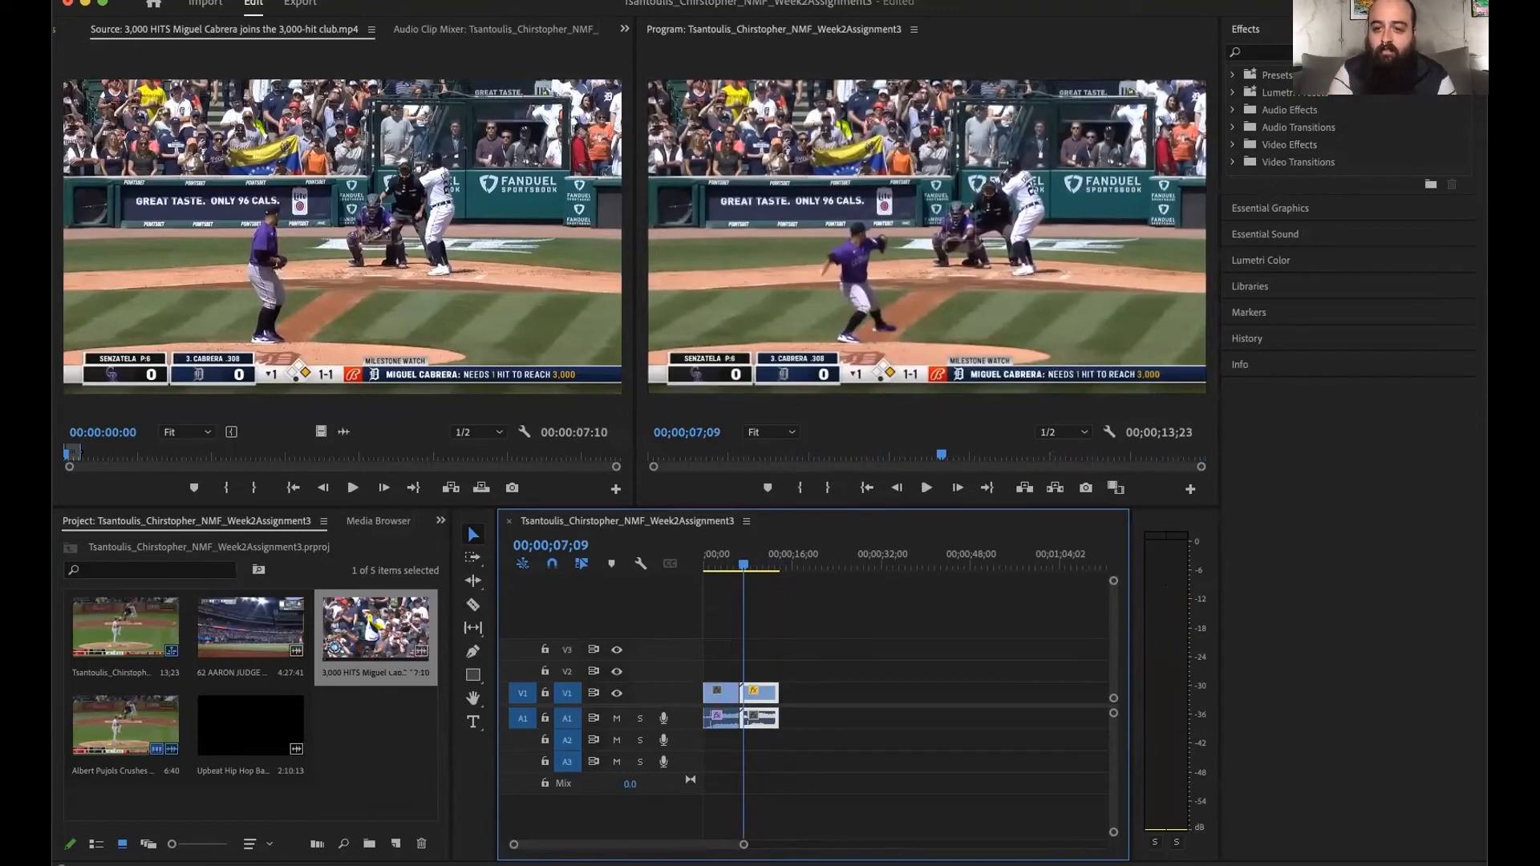
click(1233, 162)
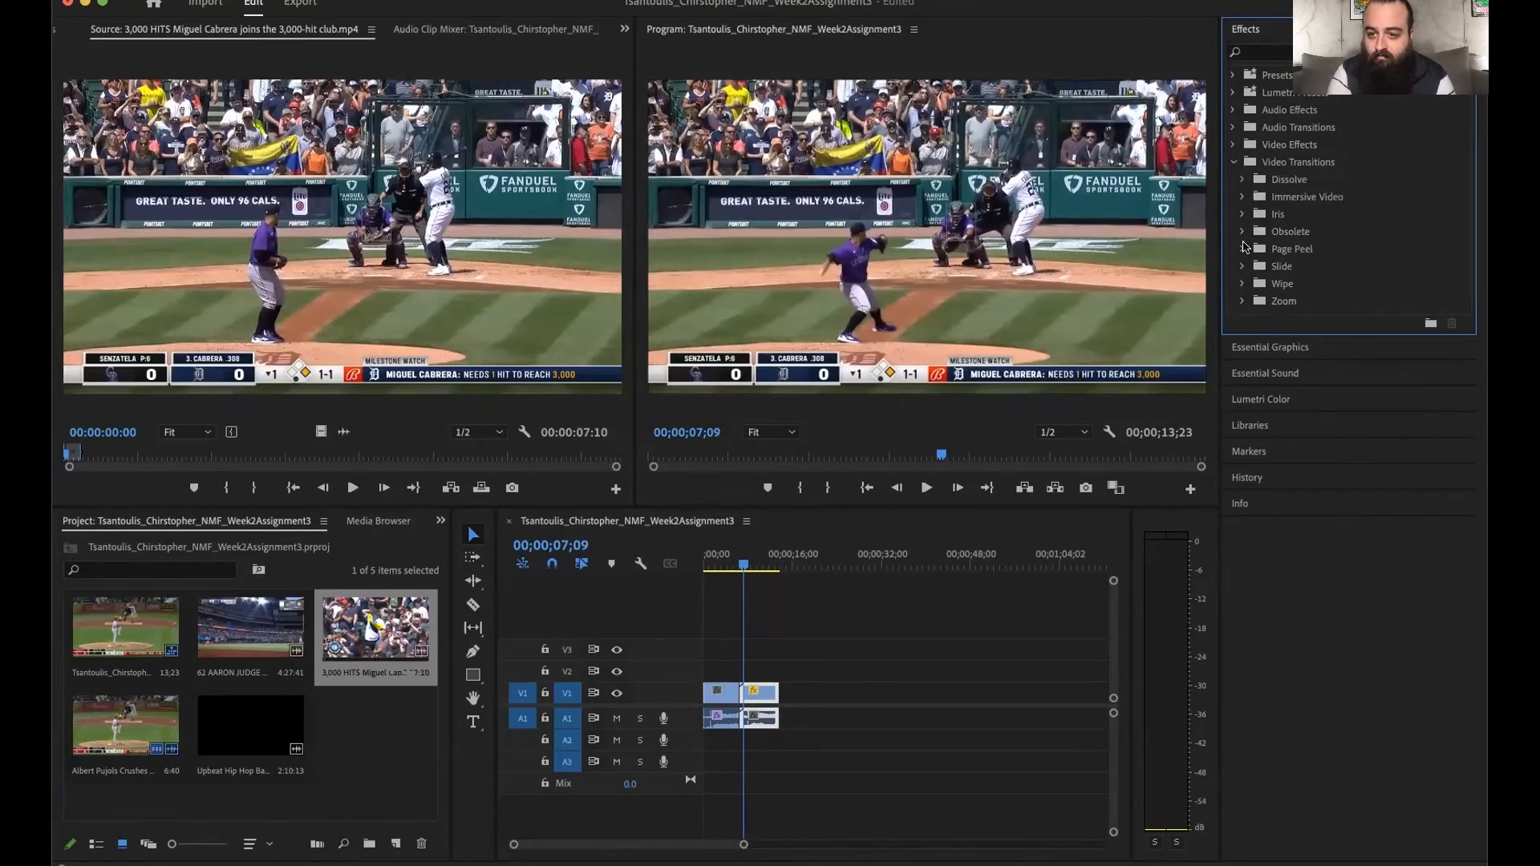
click(1240, 301)
click(1240, 301)
click(1240, 285)
click(1240, 285)
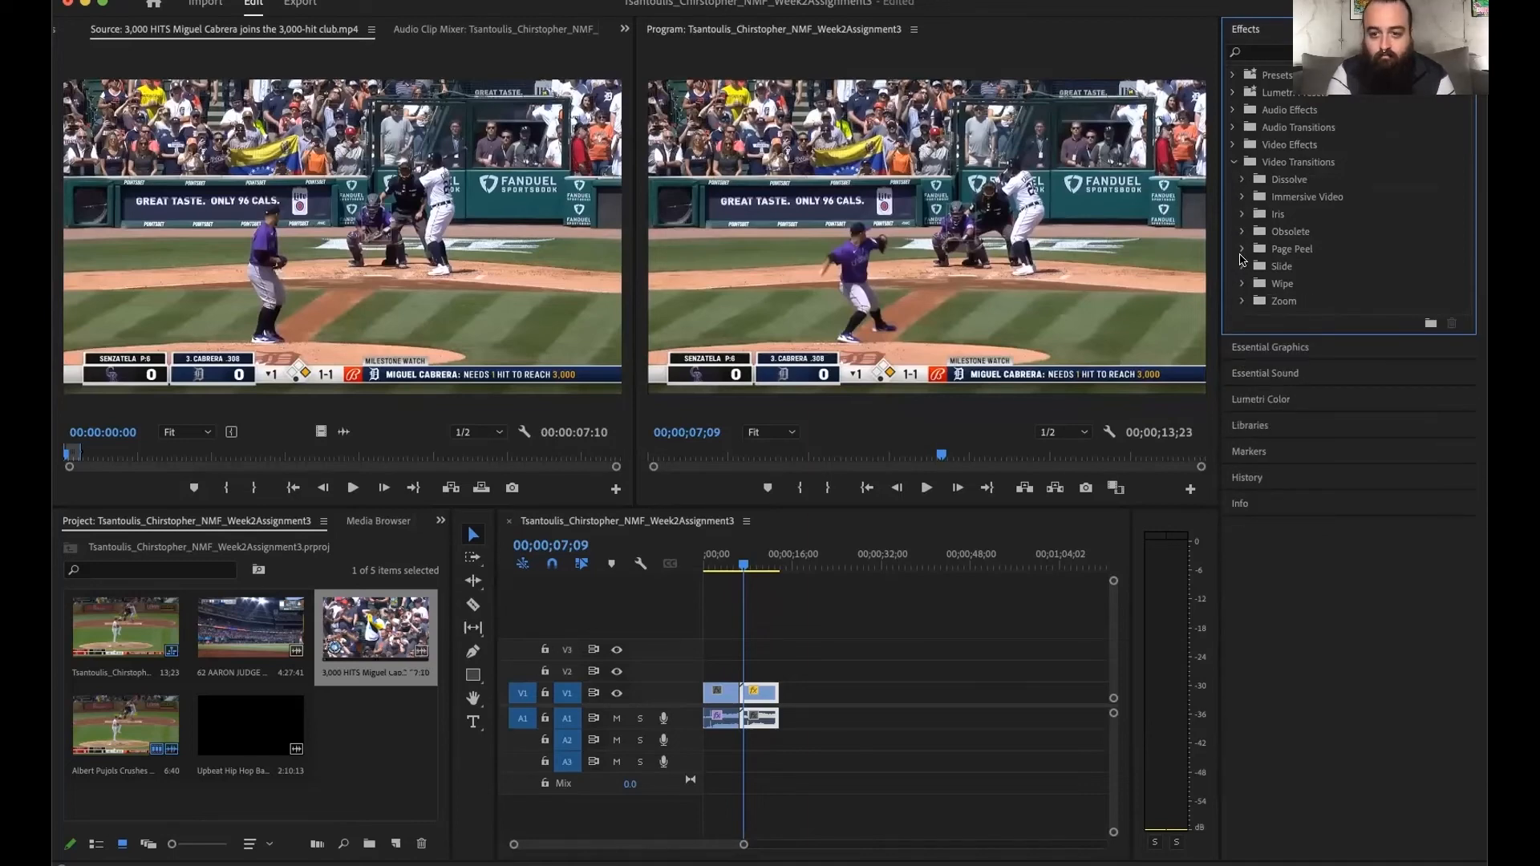
click(1241, 266)
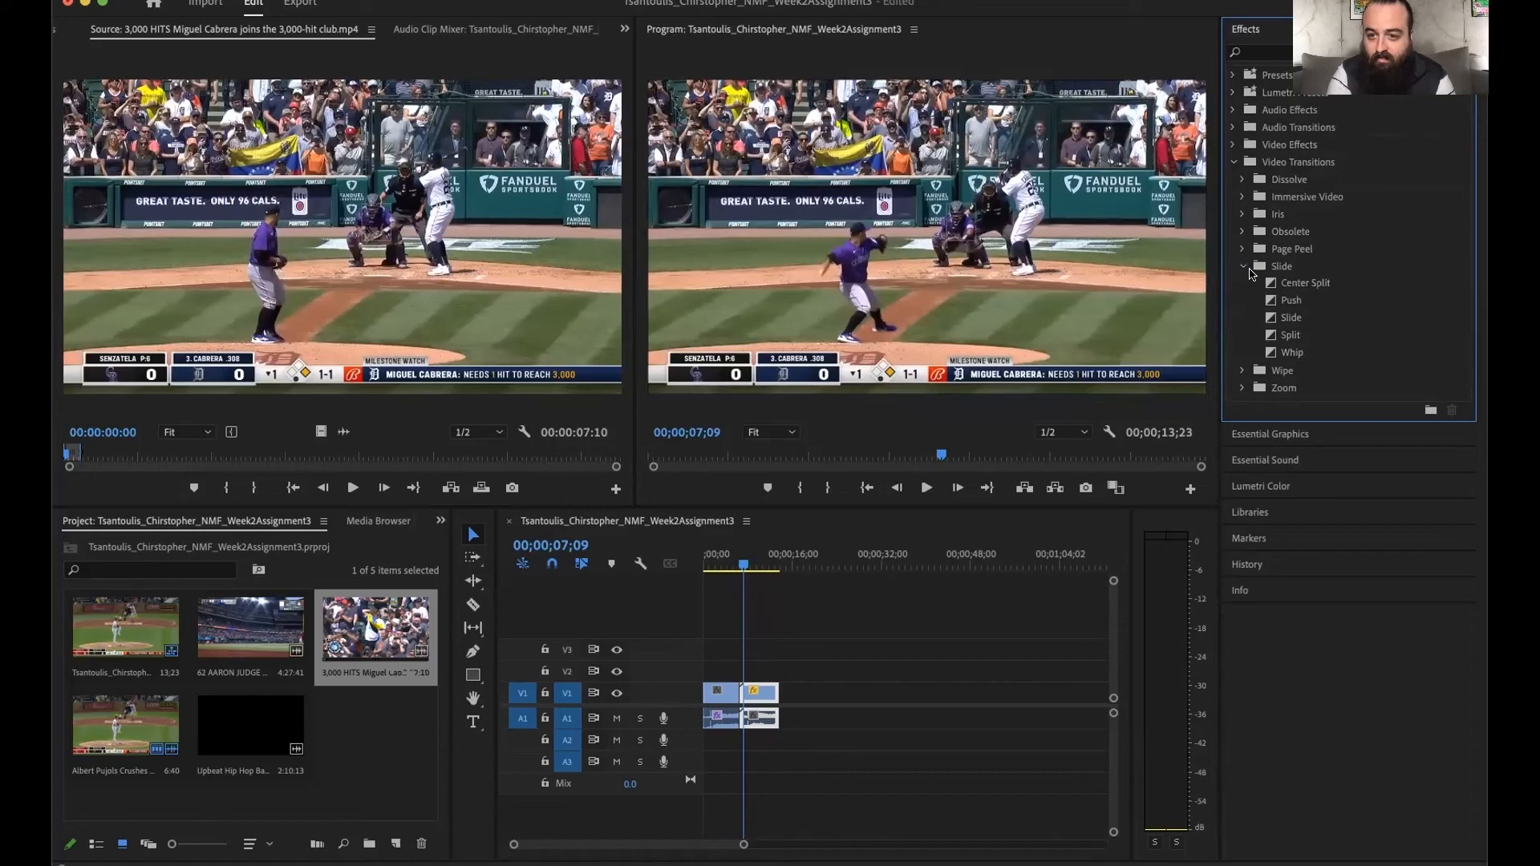
click(1242, 266)
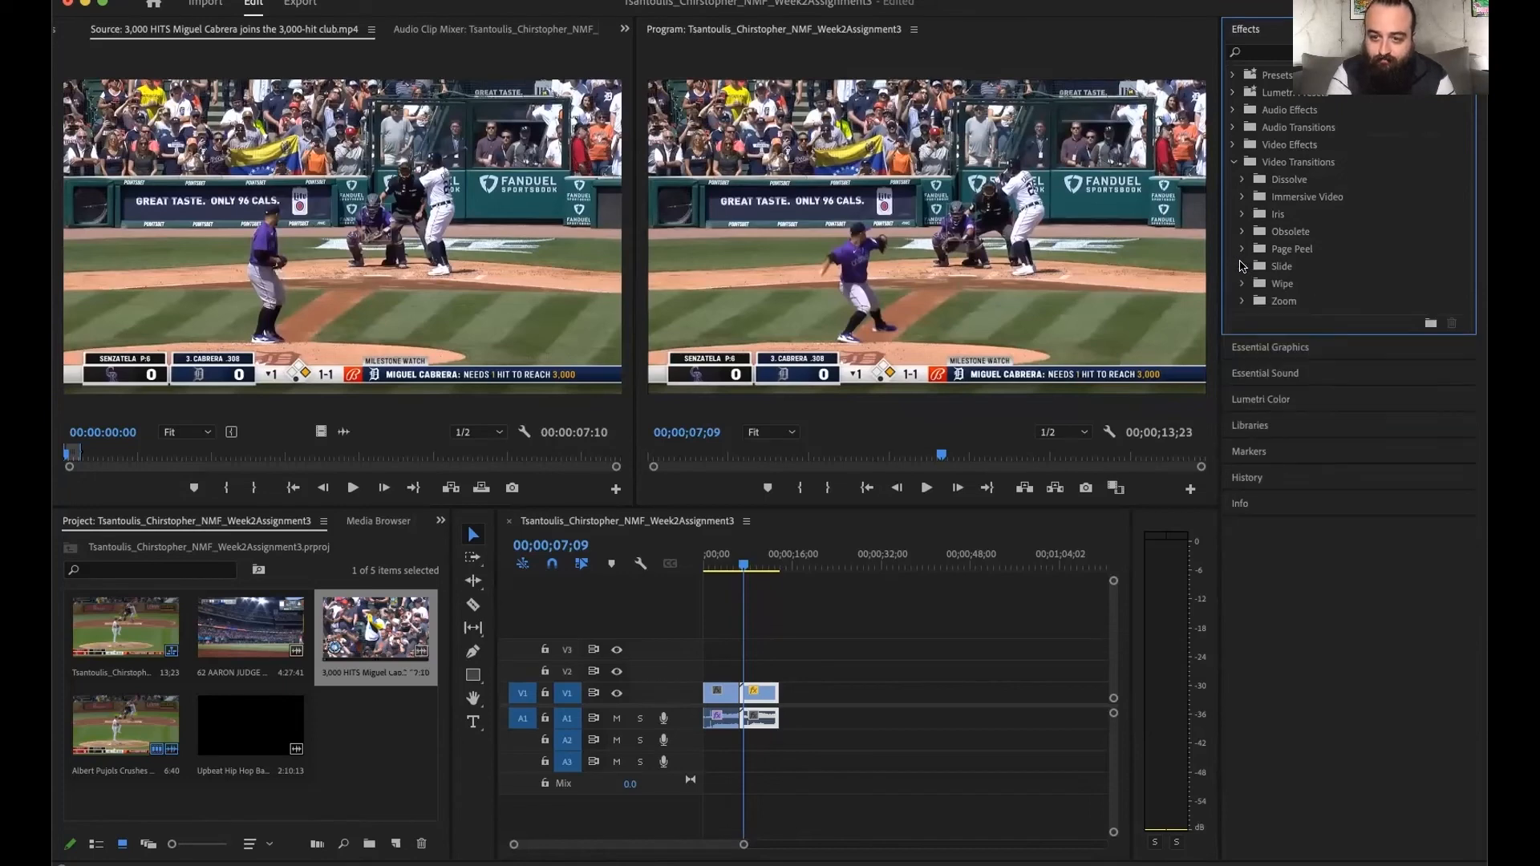
- Apply a Cross Dissolve at the start of the Miguel Cabrera clip, on its cut with the Albert Pujols clip
click(1240, 180)
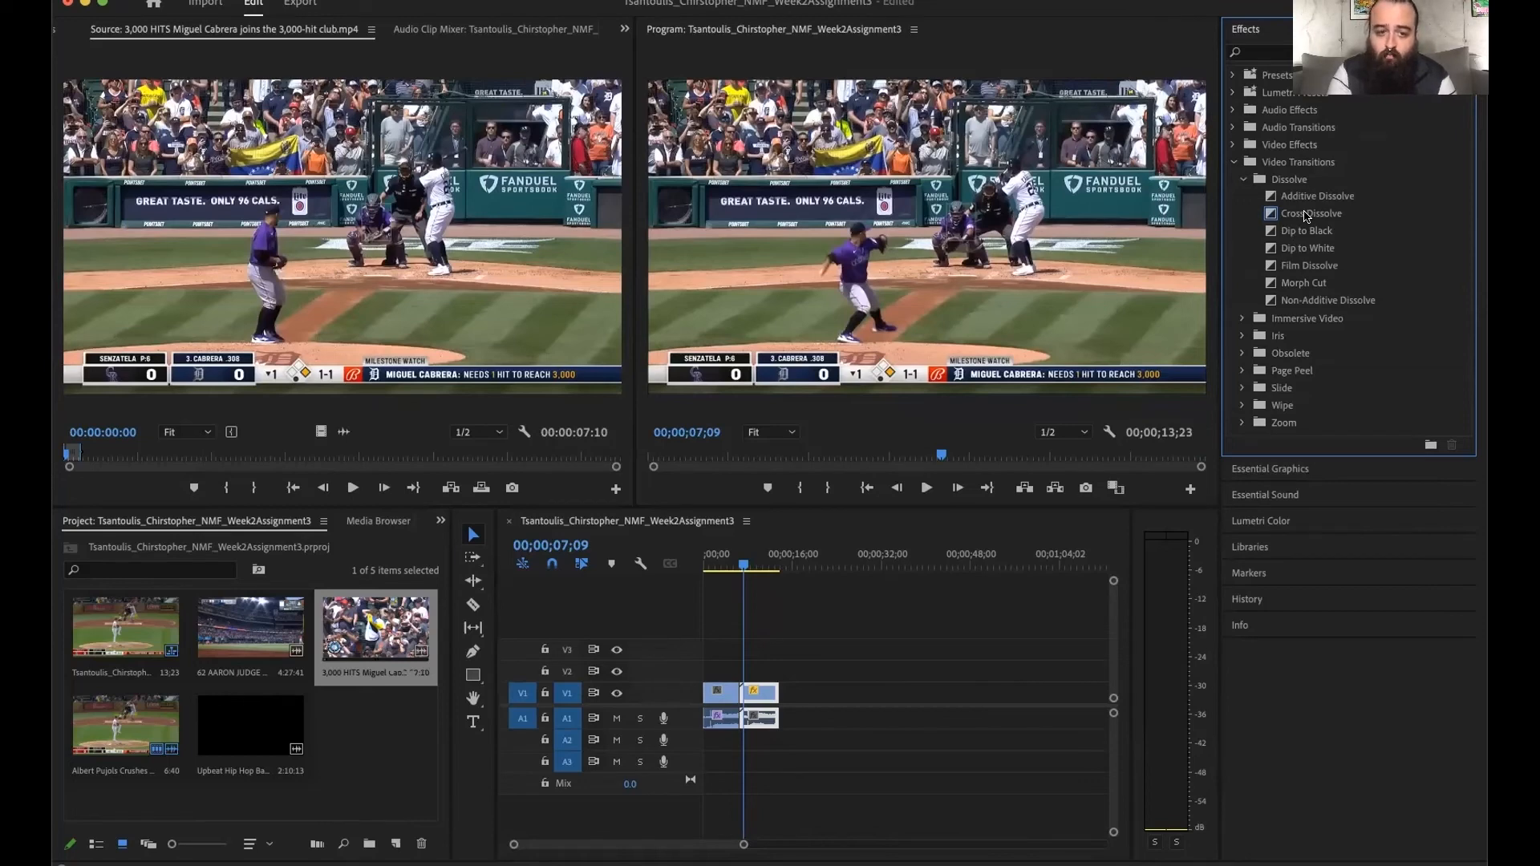
drag(1307, 215, 739, 695)
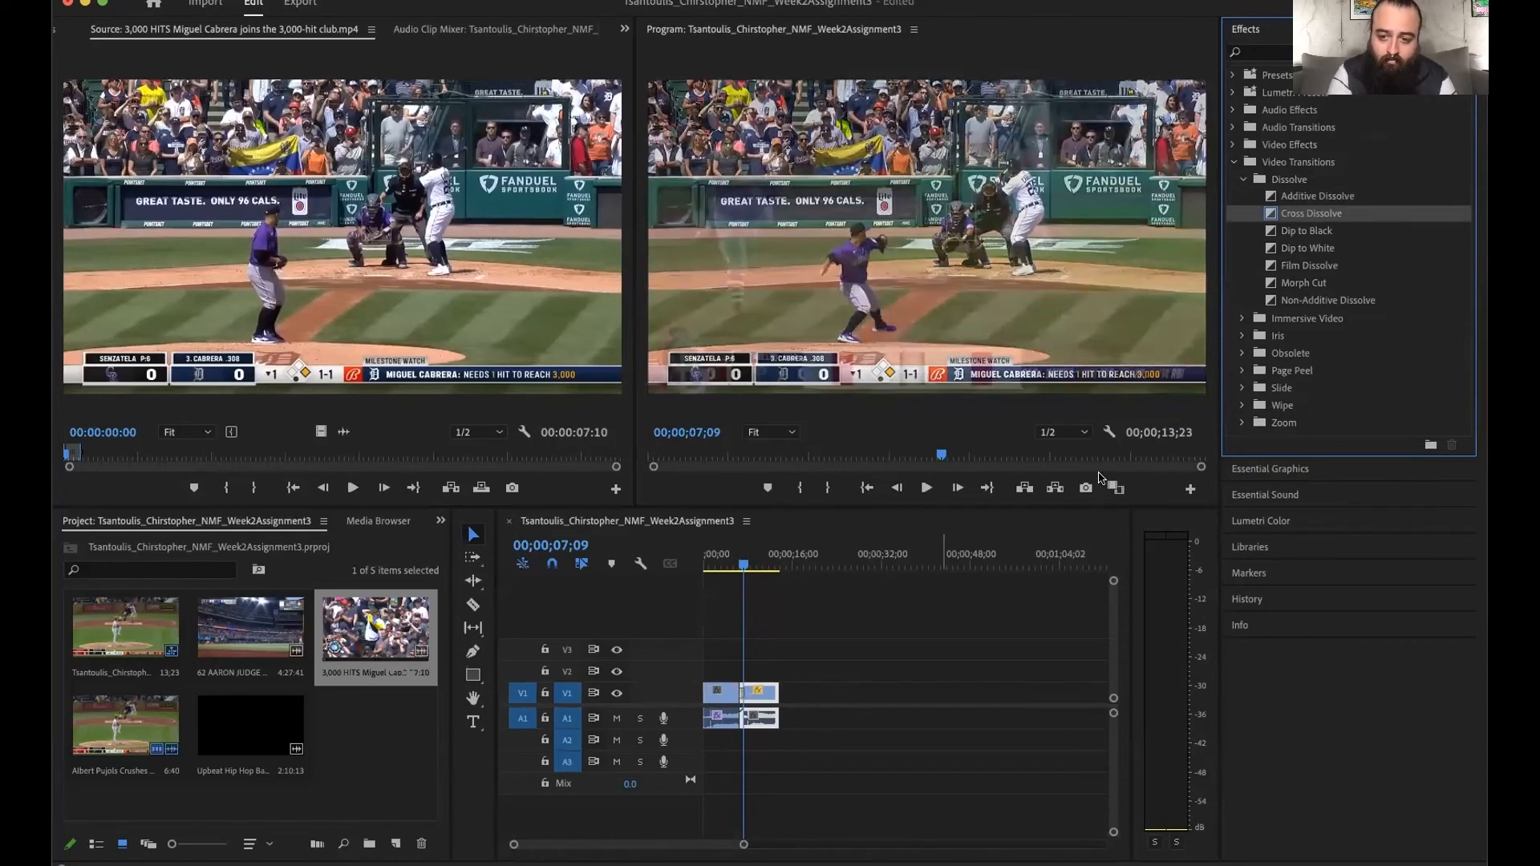
scroll(755, 746, up, 10)
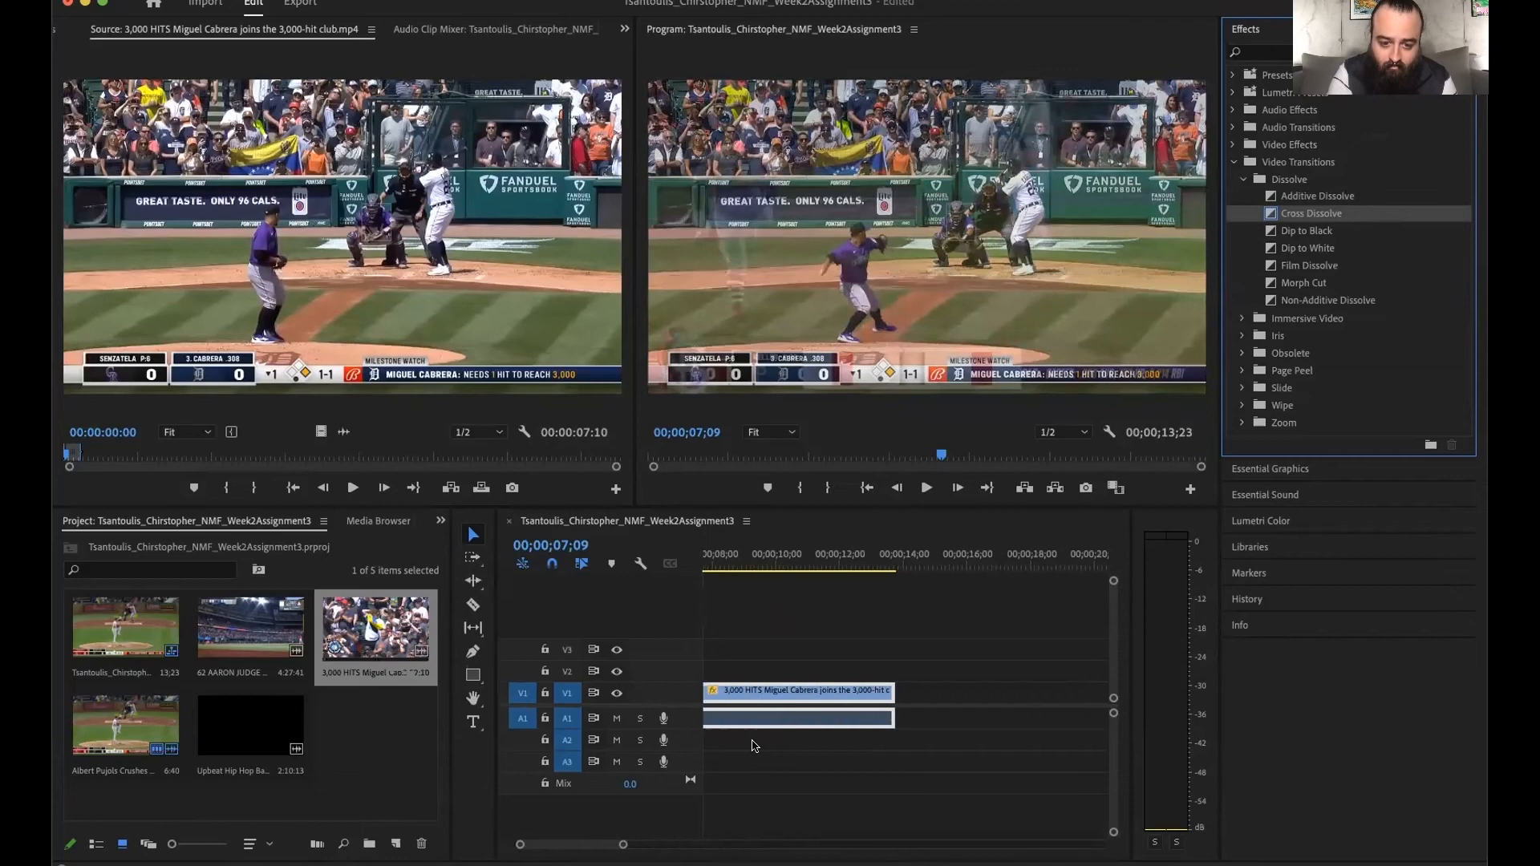
scroll(755, 746, left, 3)
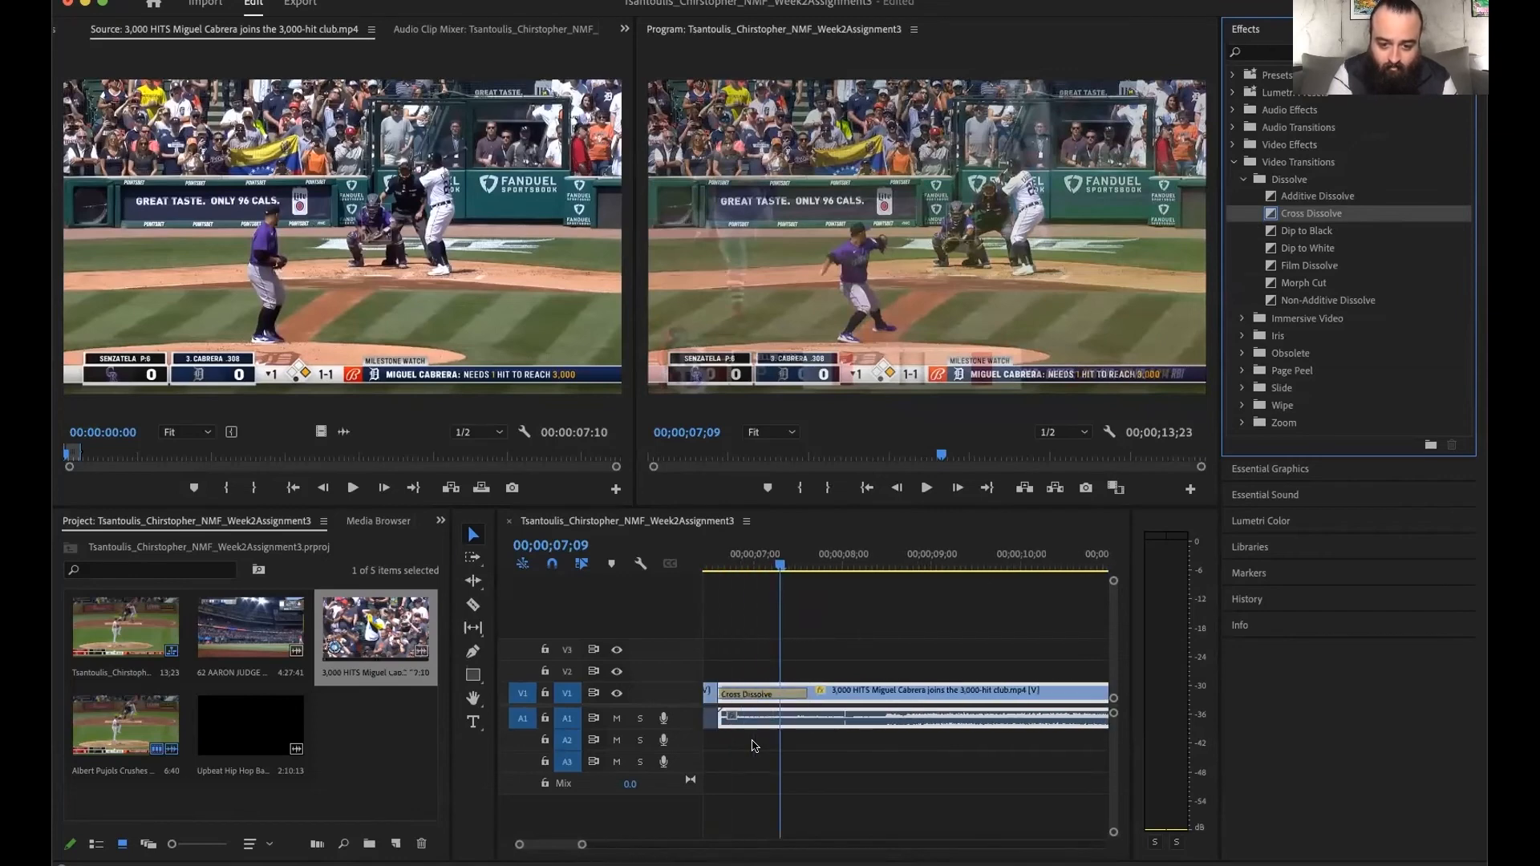
scroll(754, 746, left, 3)
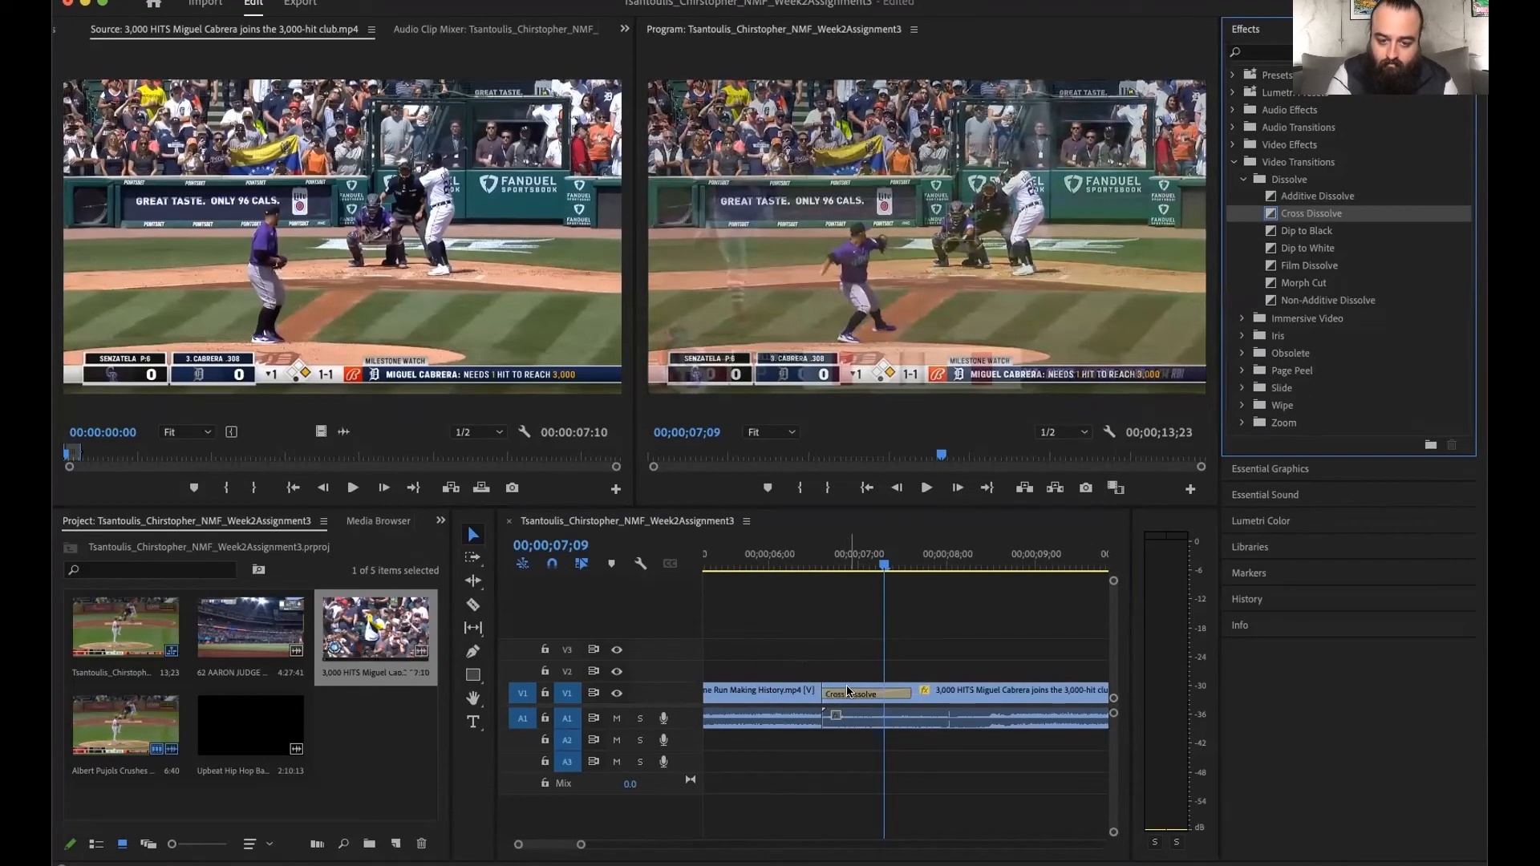
- Play the sequence across the Cross Dissolve twice, starting from within the Pujols clip, to review the transition
drag(884, 566, 799, 571)
key(space)
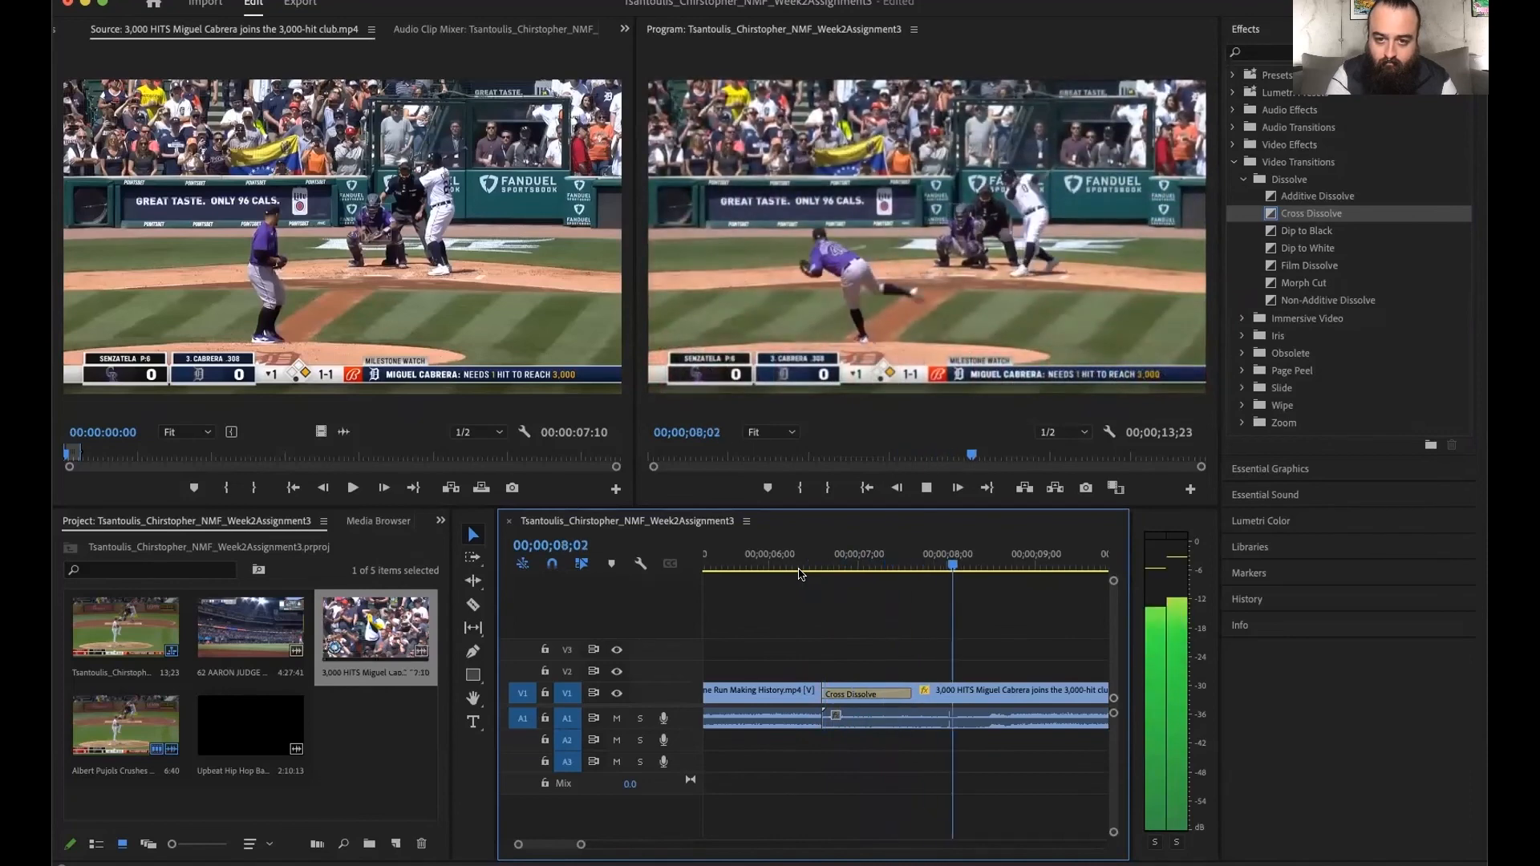
key(space)
drag(997, 566, 678, 565)
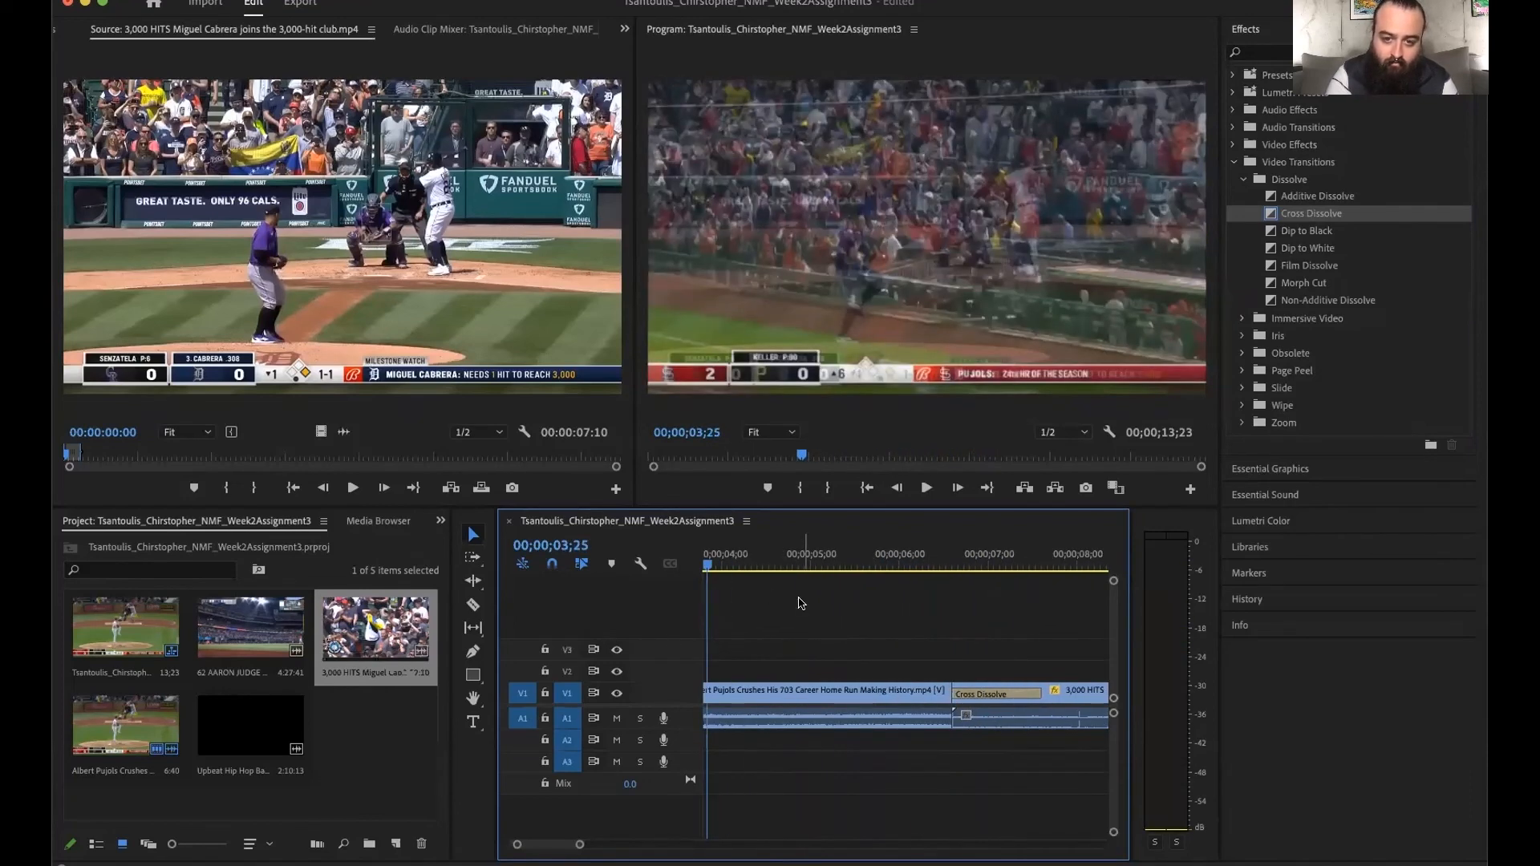
key(space)
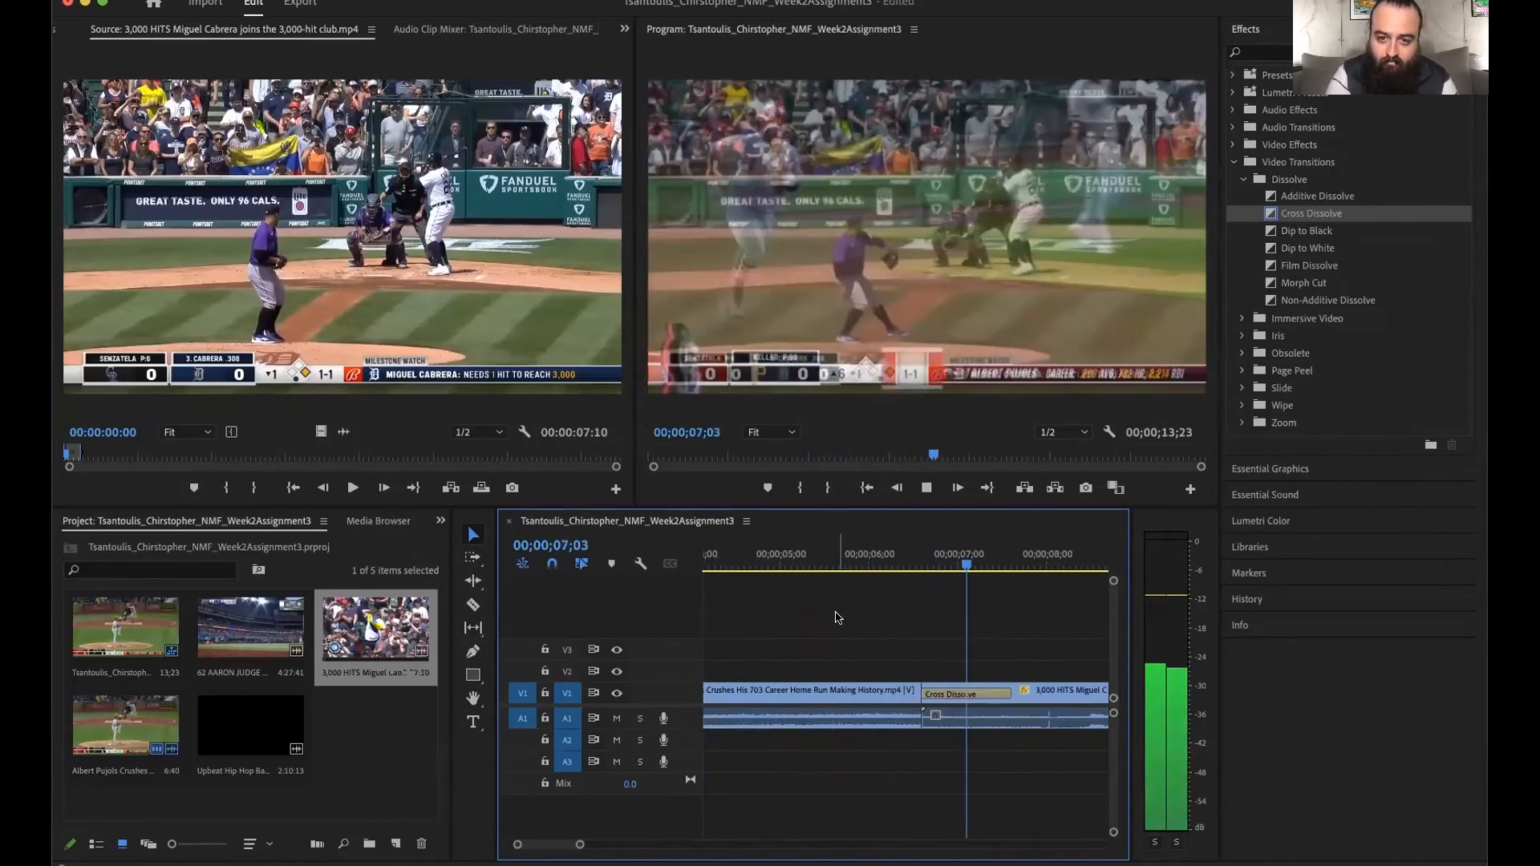
key(space)
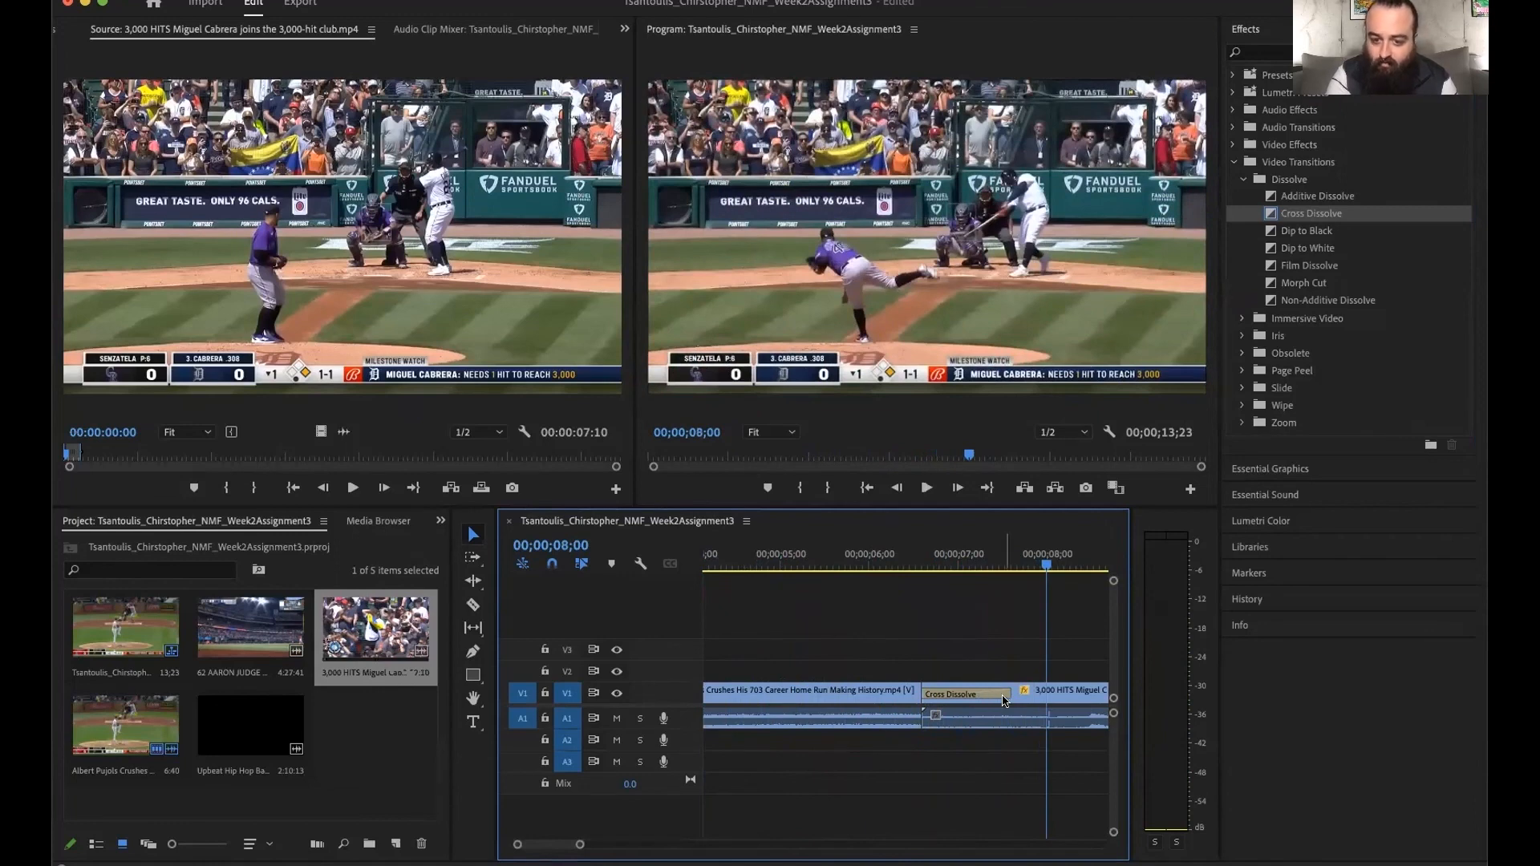
- Shorten the Cross Dissolve between the Pujols and Cabrera clips to about 14 frames by trimming its end
click(1002, 695)
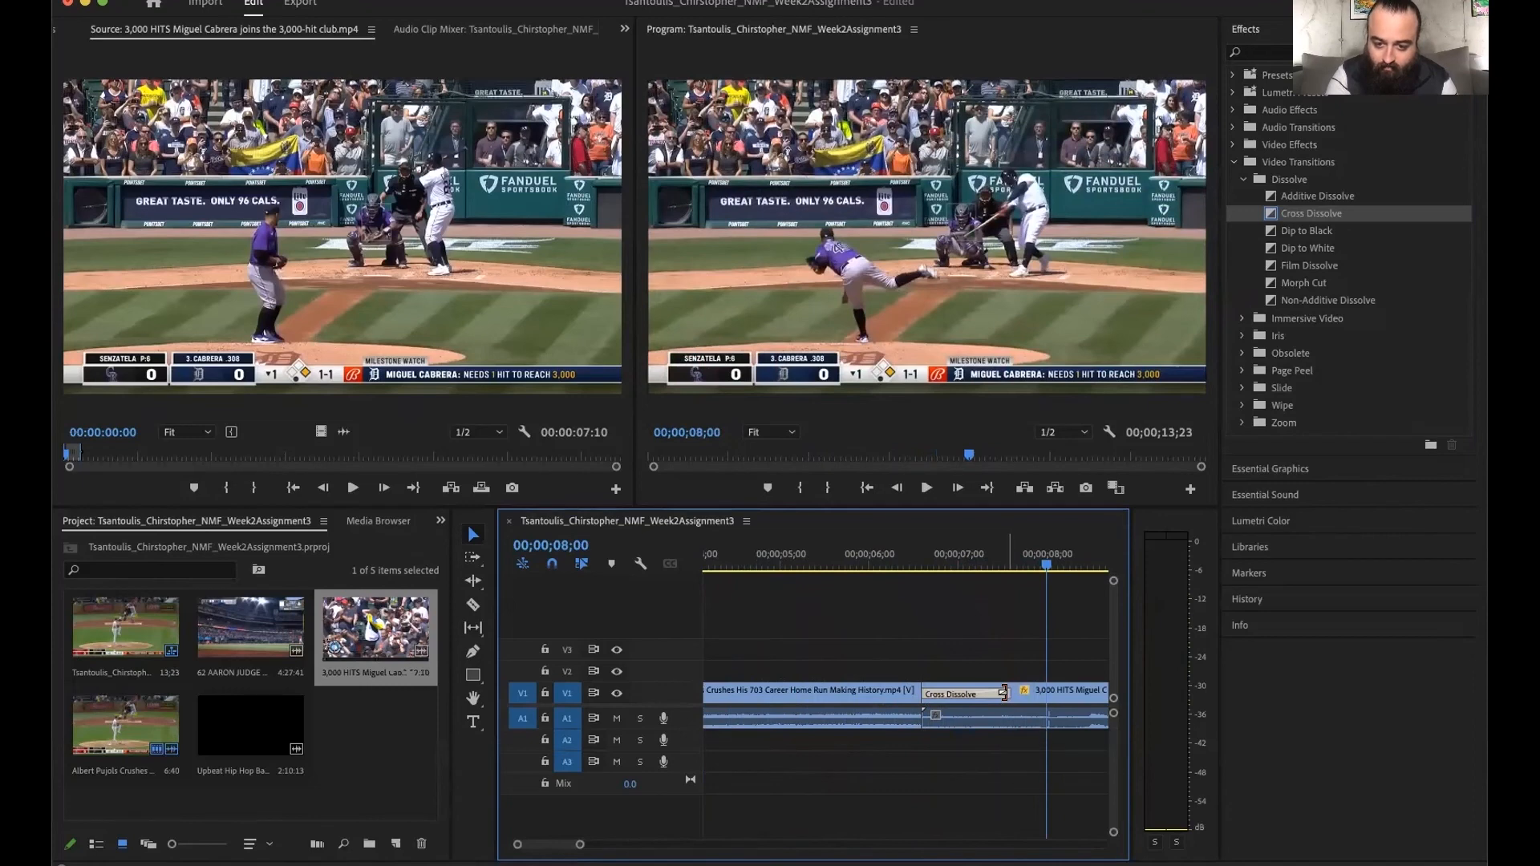
drag(1002, 695, 963, 690)
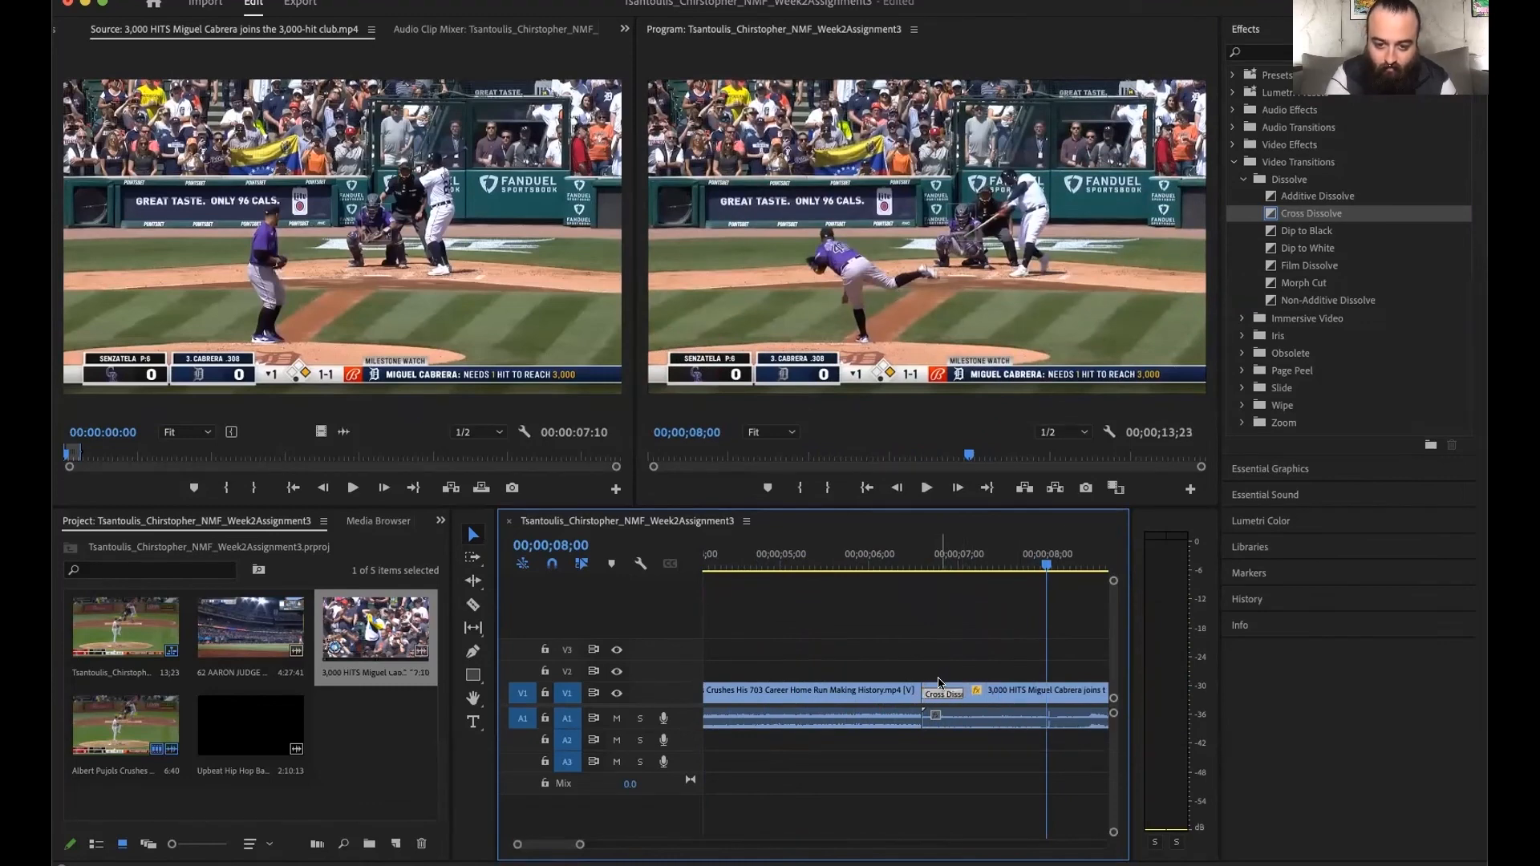
- Check the Cross Dissolve's exact length in its transition duration settings, and cancel the dialog
right_click(938, 695)
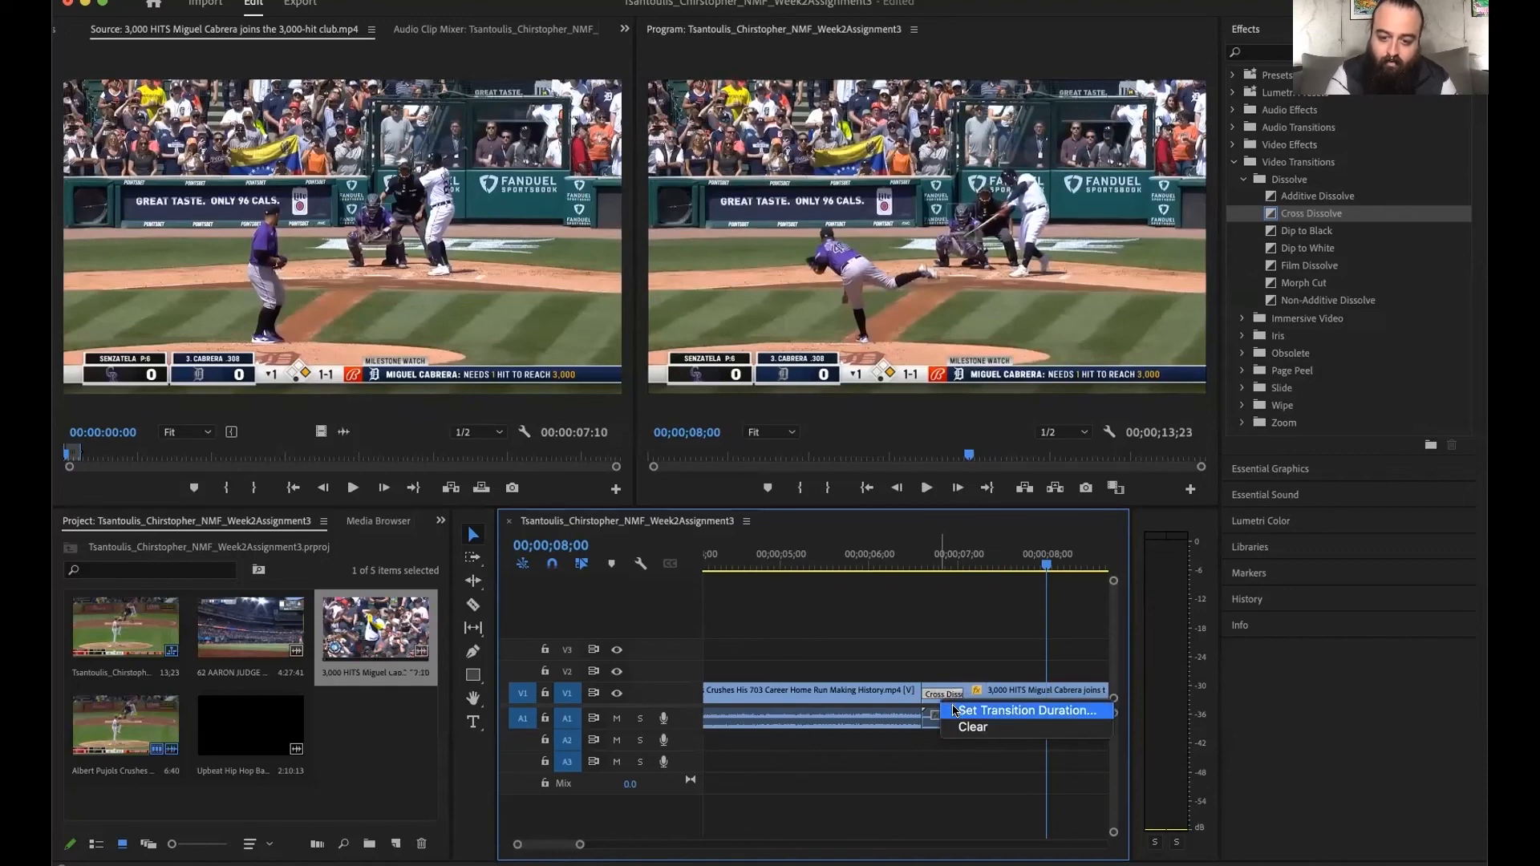
click(955, 711)
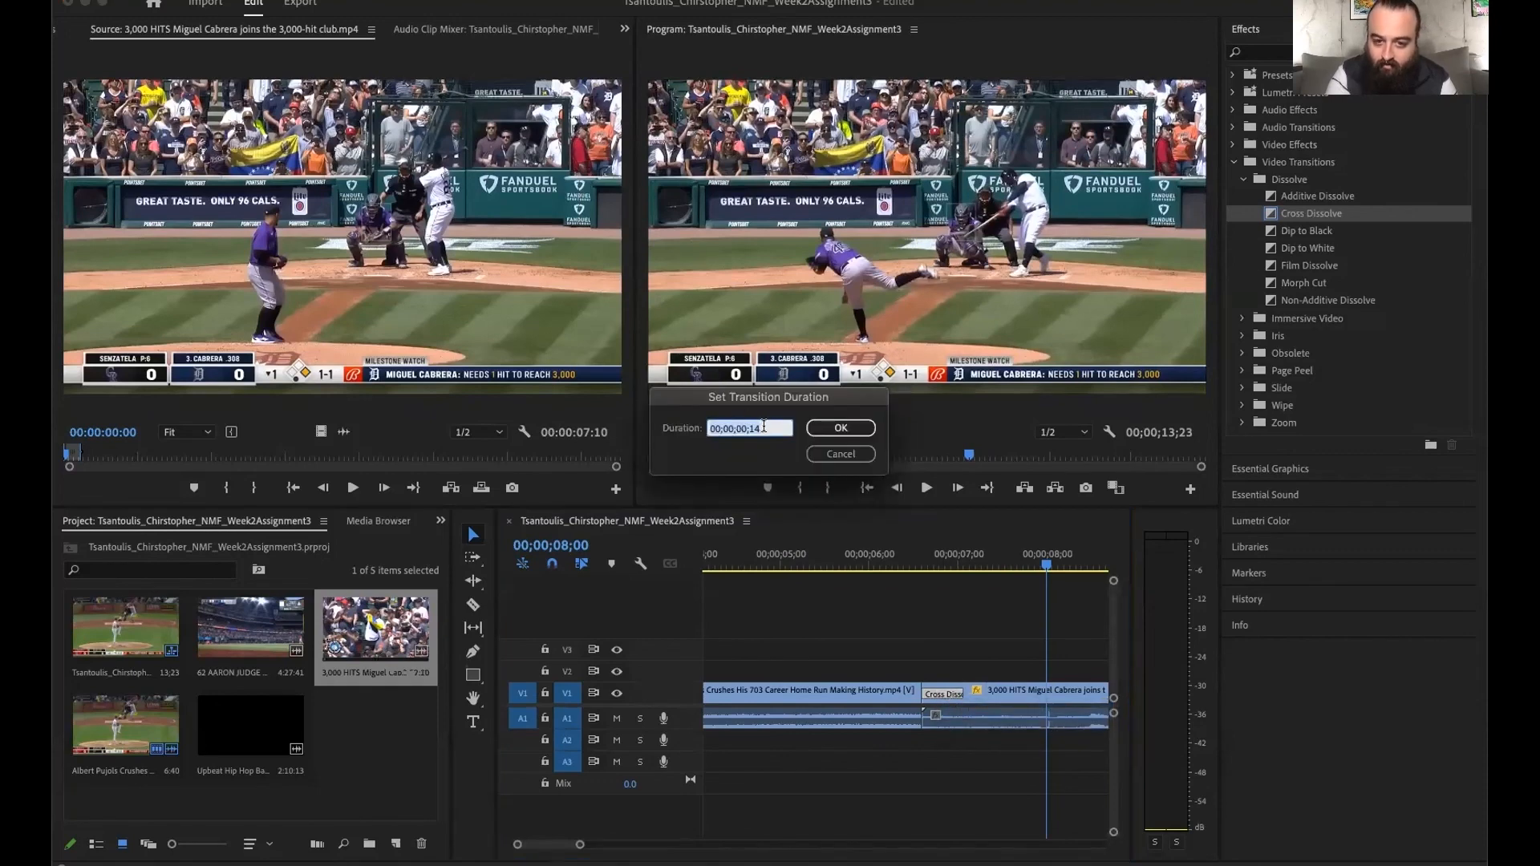
click(763, 426)
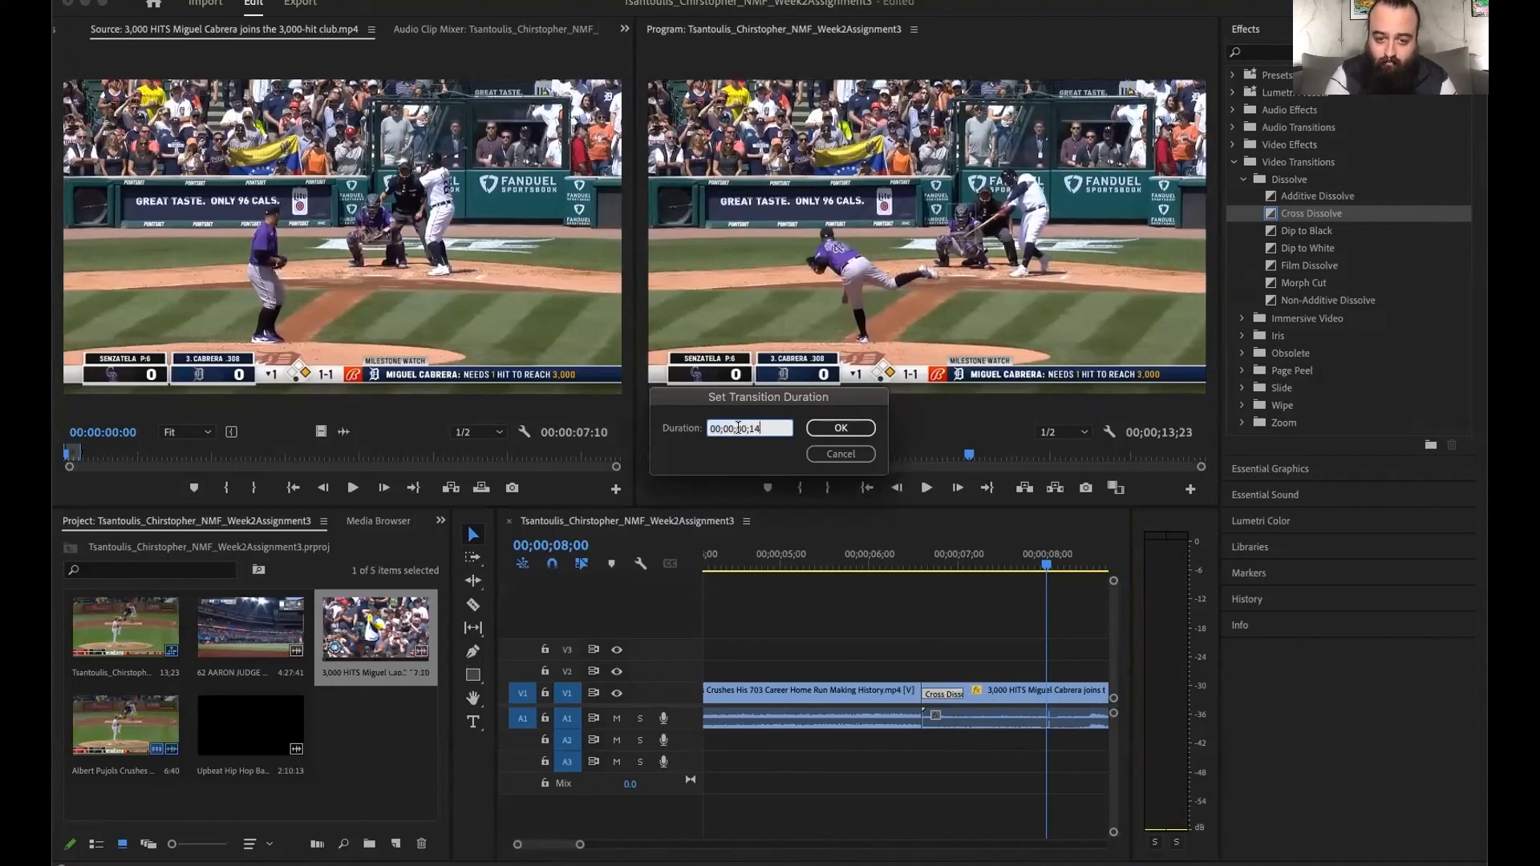
click(832, 455)
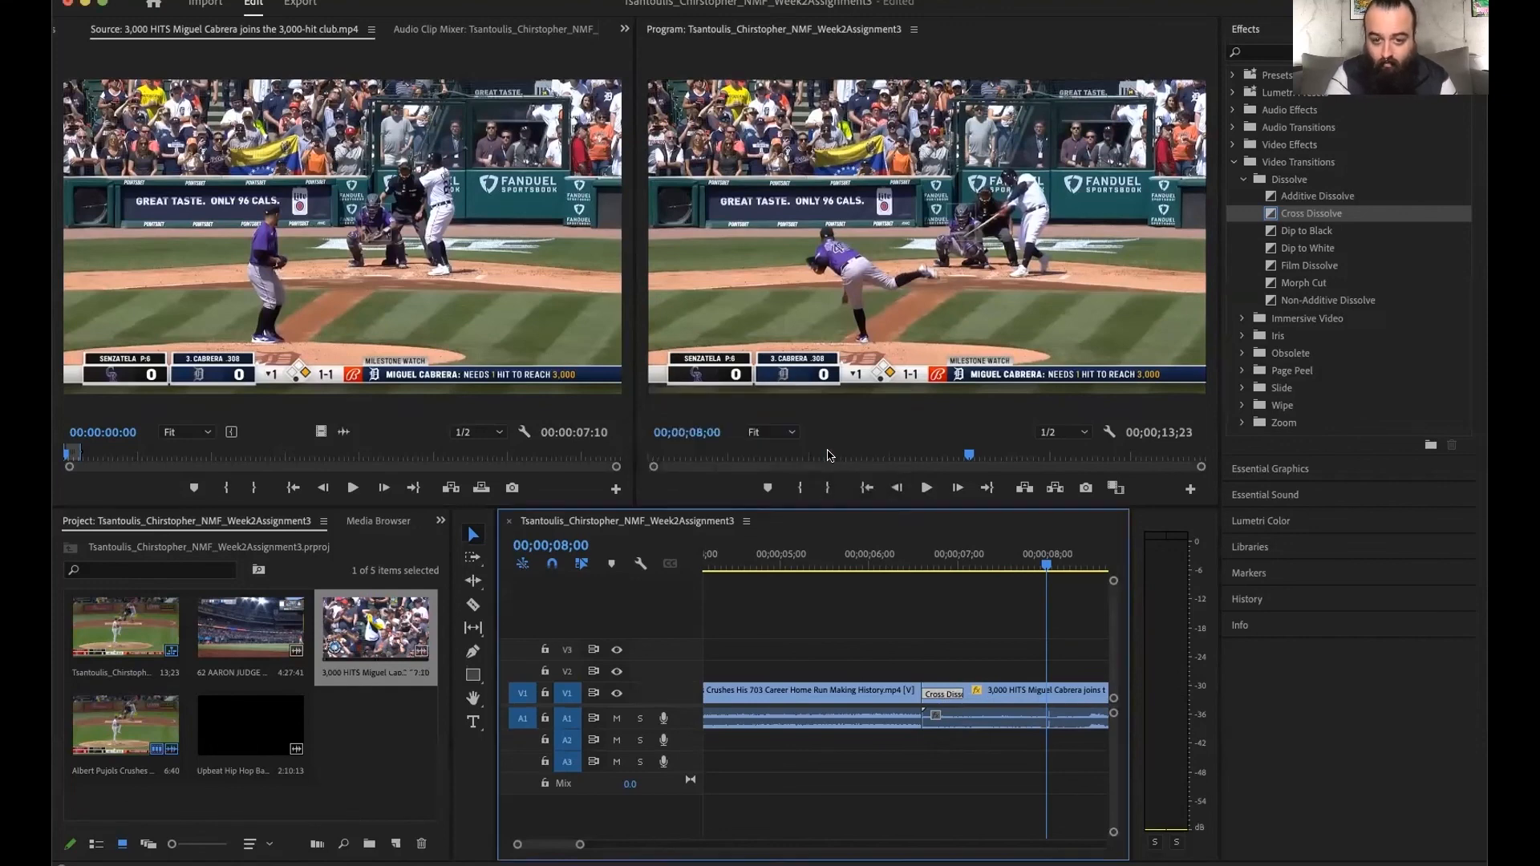
- Move the playhead to the end of the sequence and load the 62 Aaron Judge home run clip in the Source monitor
key(End)
click(948, 323)
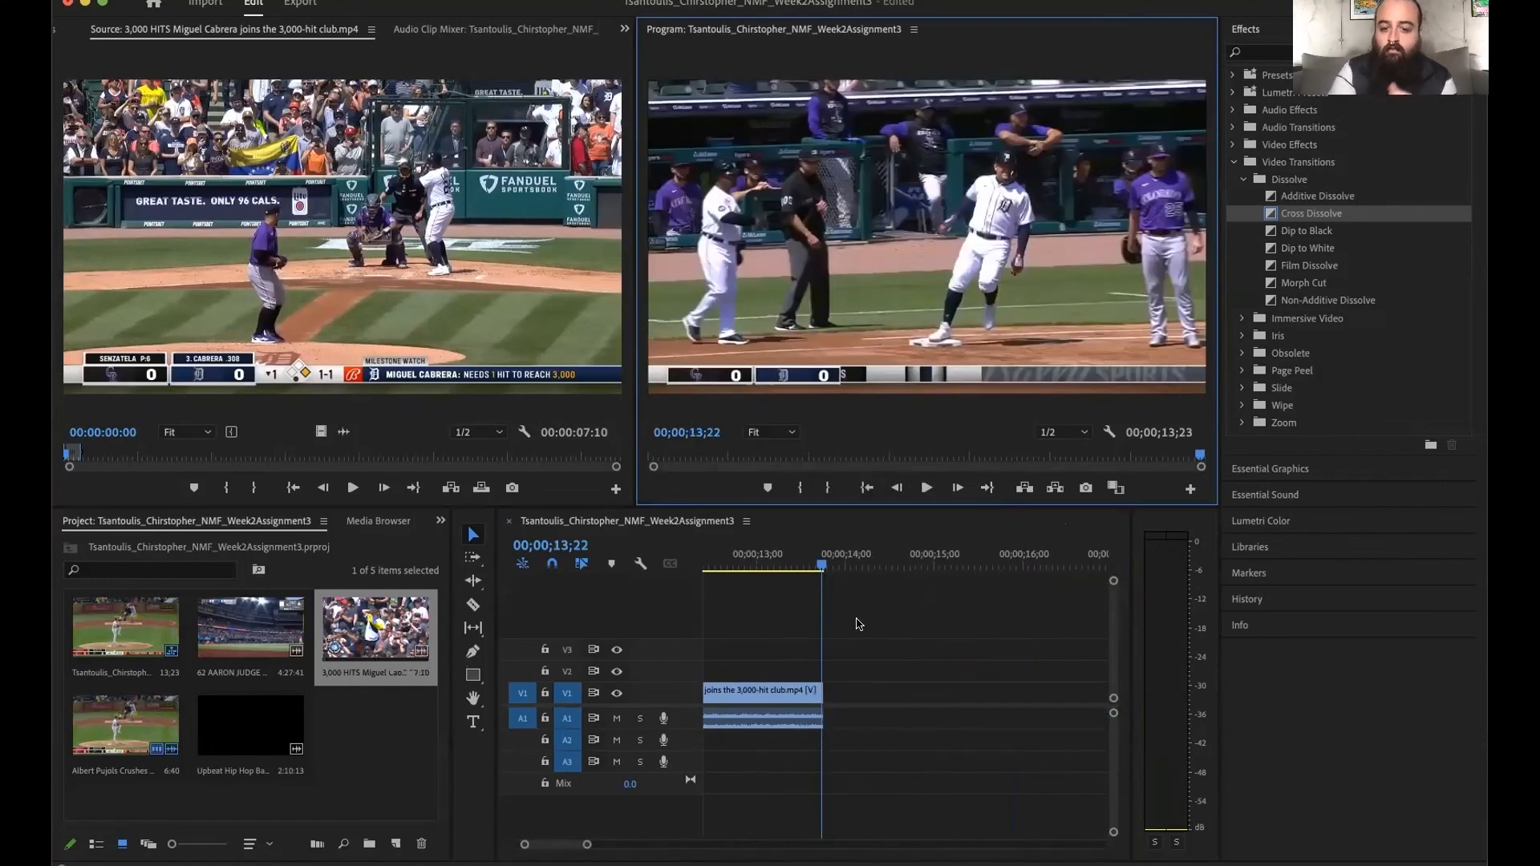
scroll(859, 624, up, 10)
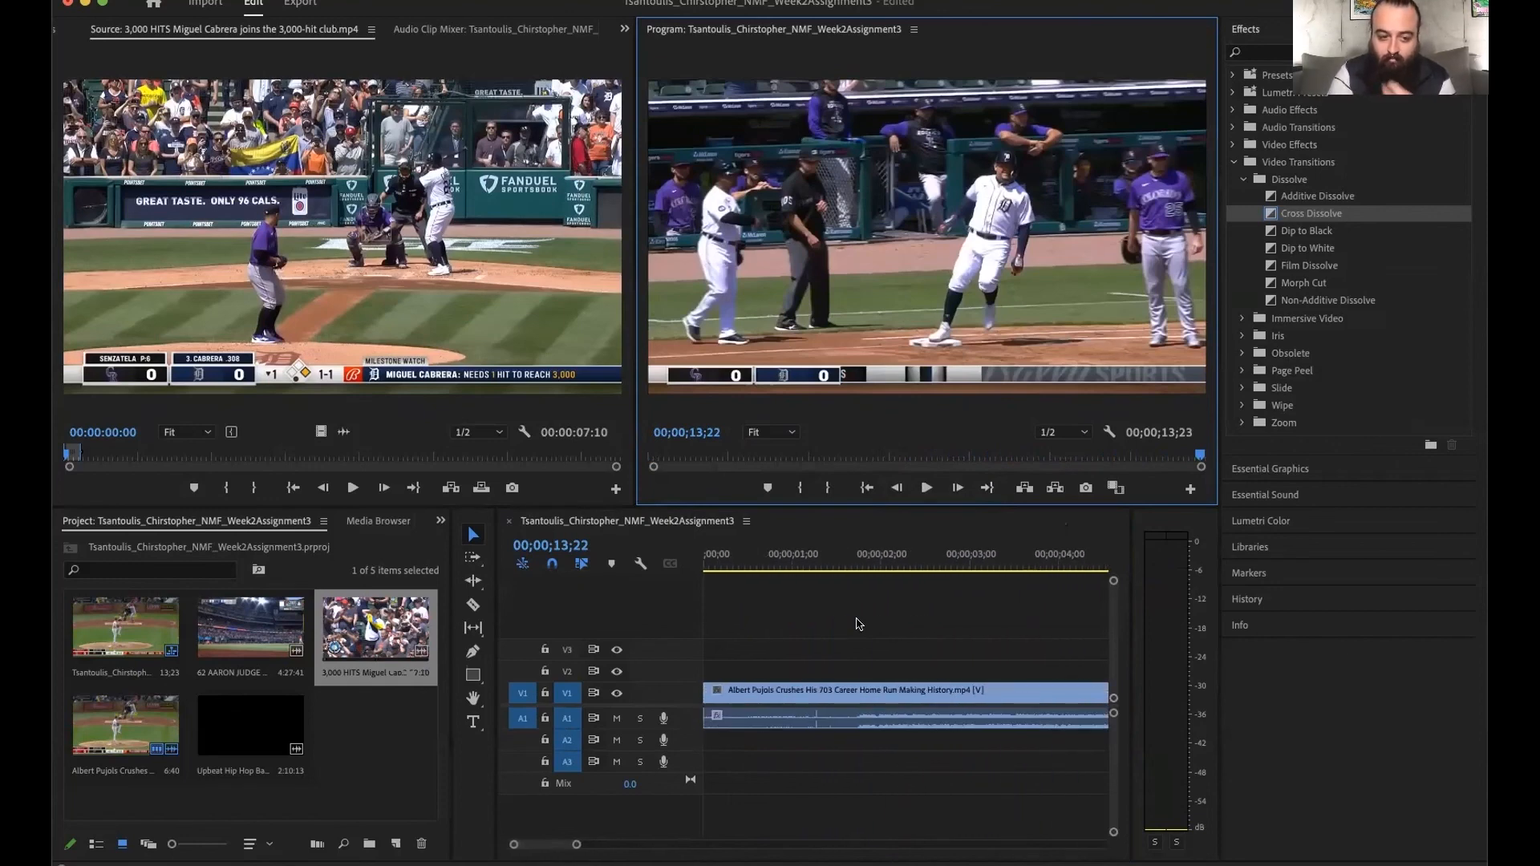
double_click(248, 615)
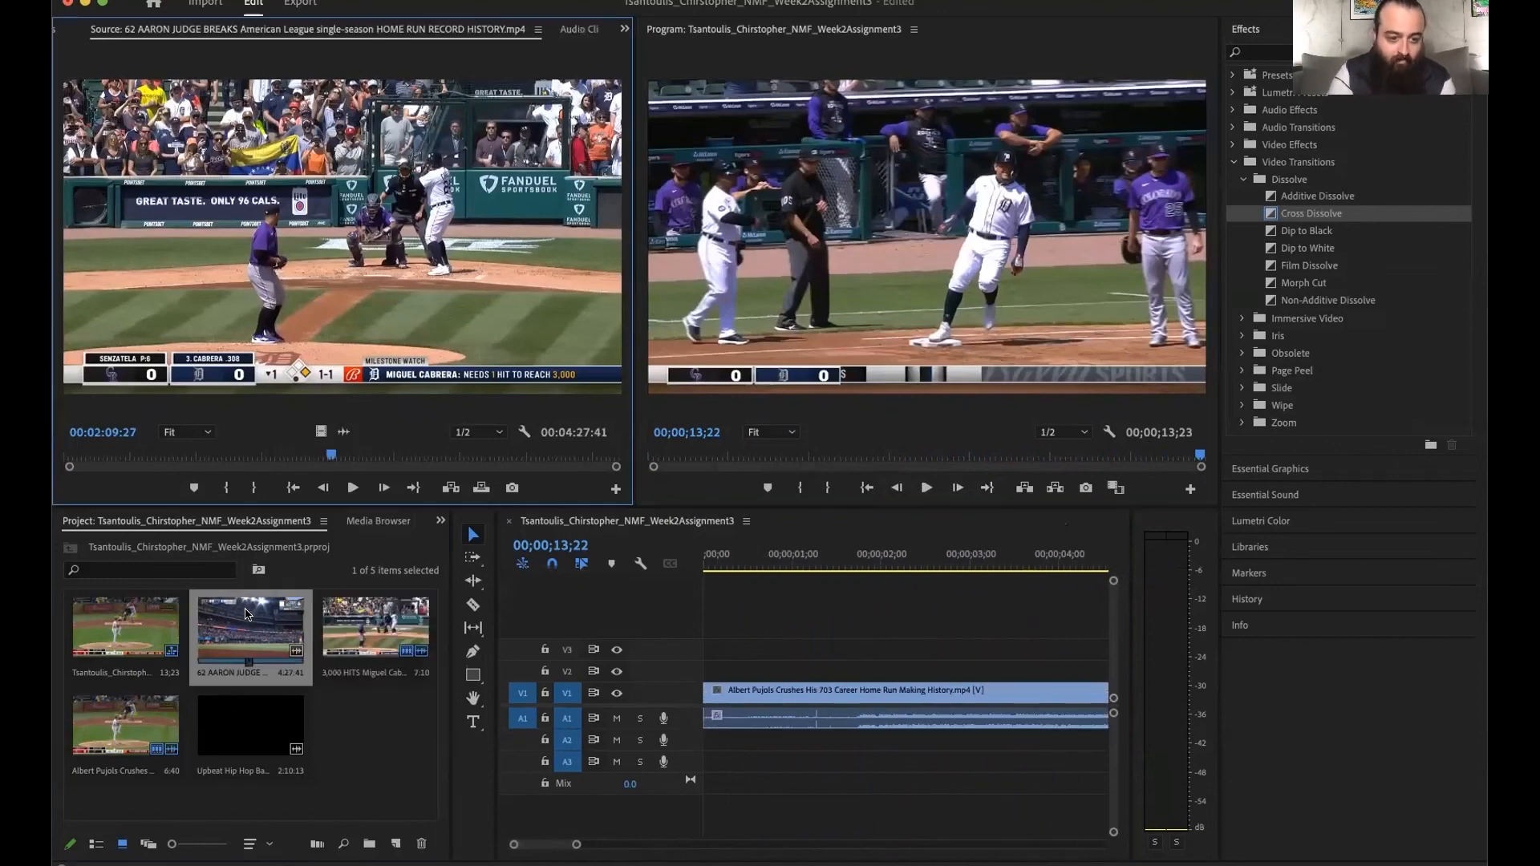